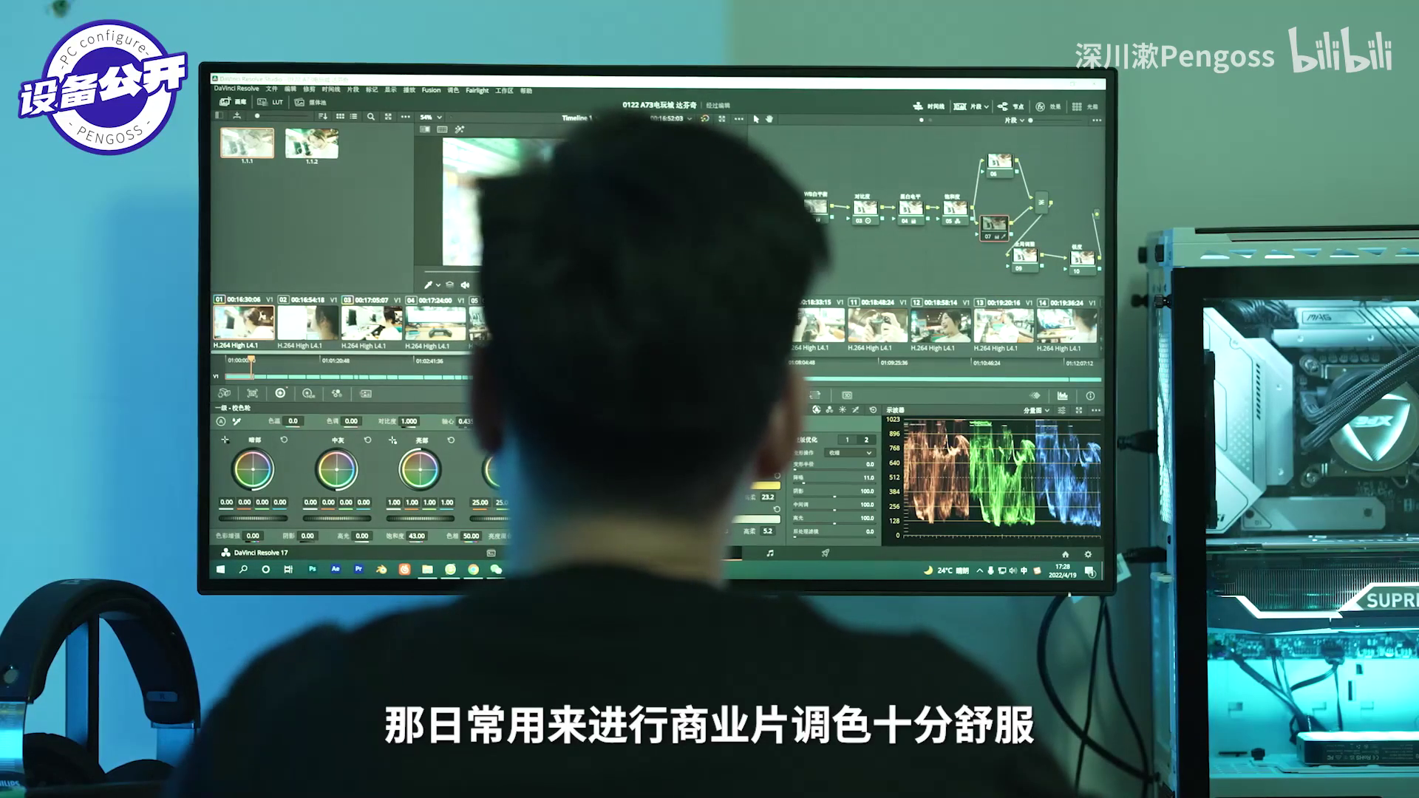
{"action": "key", "text": "ctrl+f"}
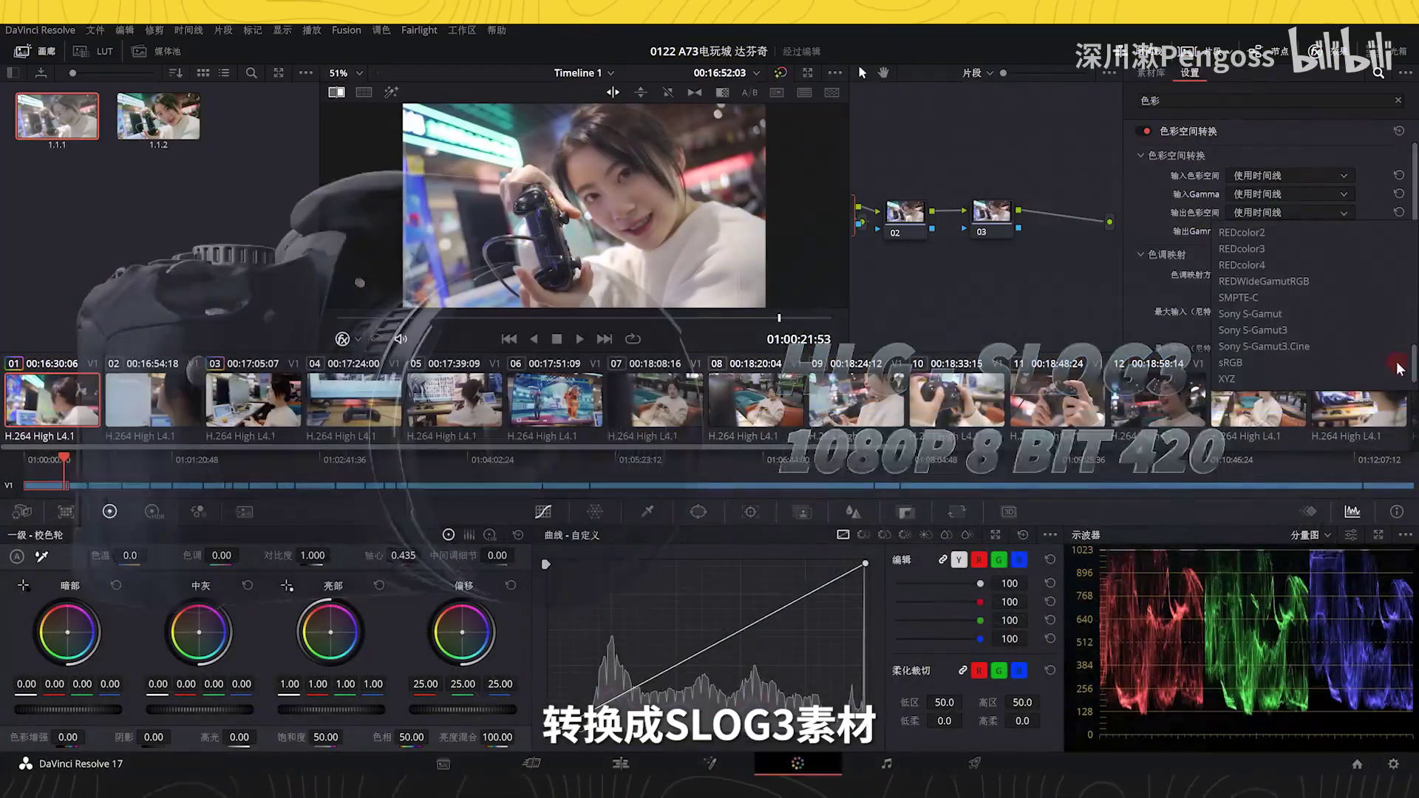
In the color space transform effect, set the output color space to Sony S-Gamut3.Cine and the output gamma to Sony S-Log3.
{"action": "left_click", "coordinate": [1298, 233]}
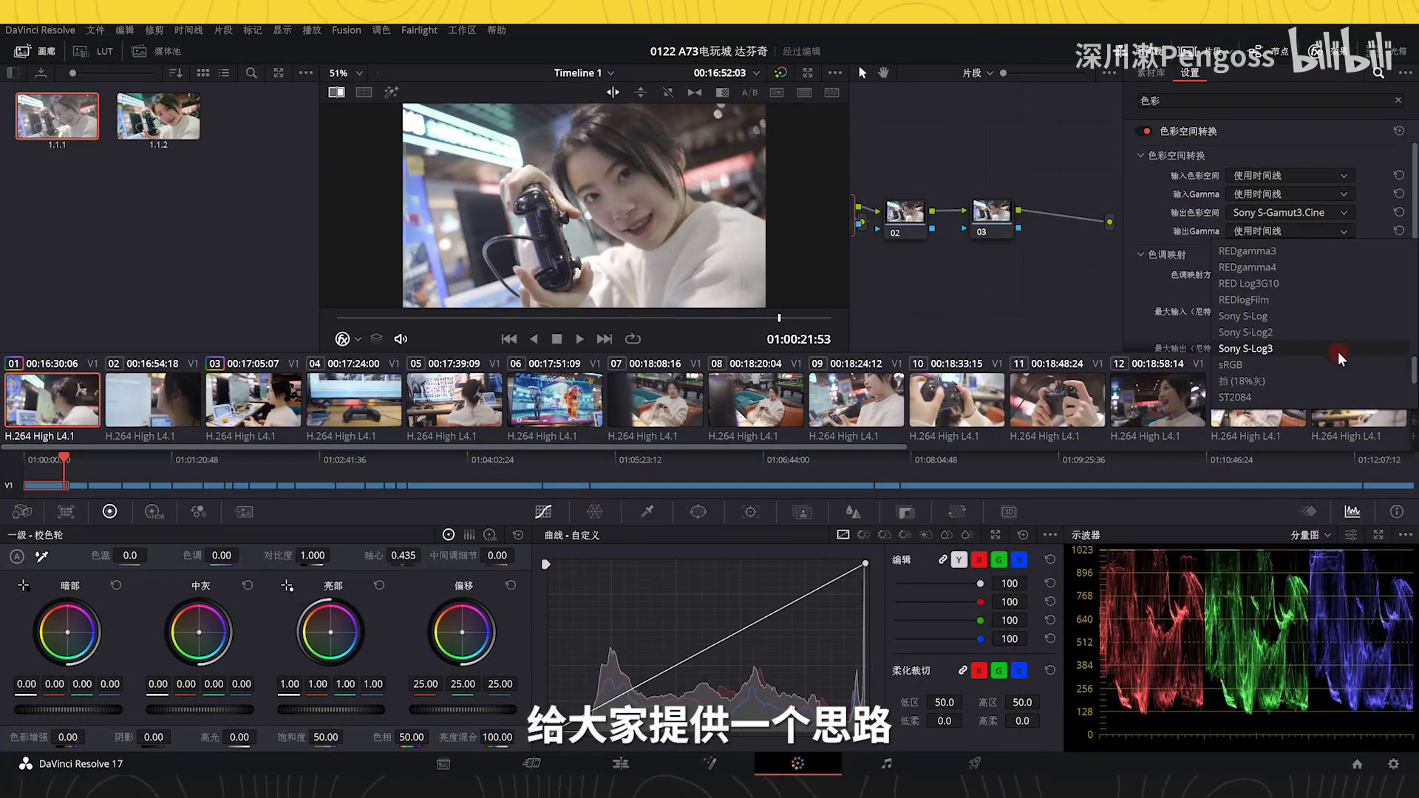
{"action": "left_click", "coordinate": [1337, 352]}
{"action": "left_click_drag", "start_coordinate": [904, 213], "coordinate": [915, 215]}
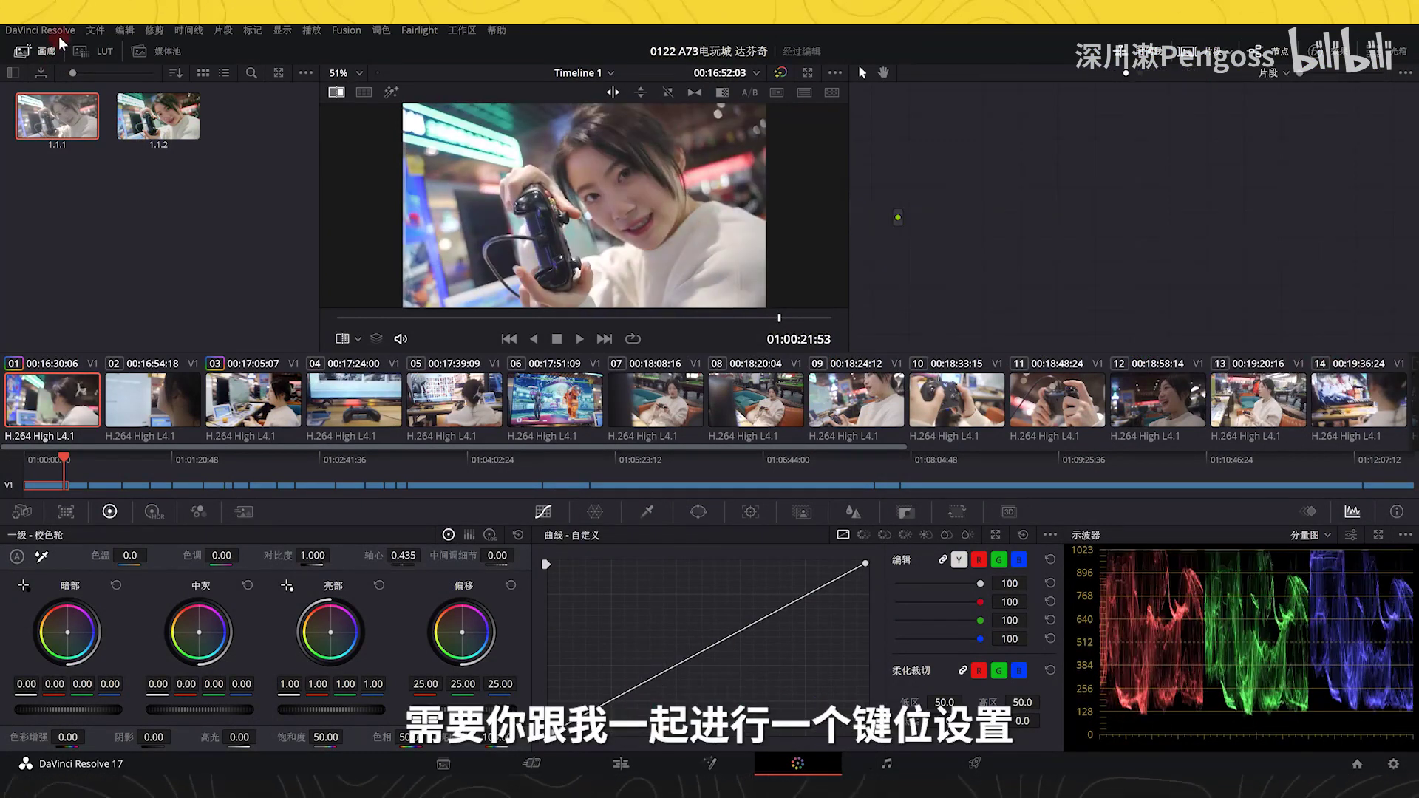
In the keyboard customization, assign F2 to the color page's node command 为所选节点添加标签 and close the dialog.
{"action": "left_click", "coordinate": [60, 34]}
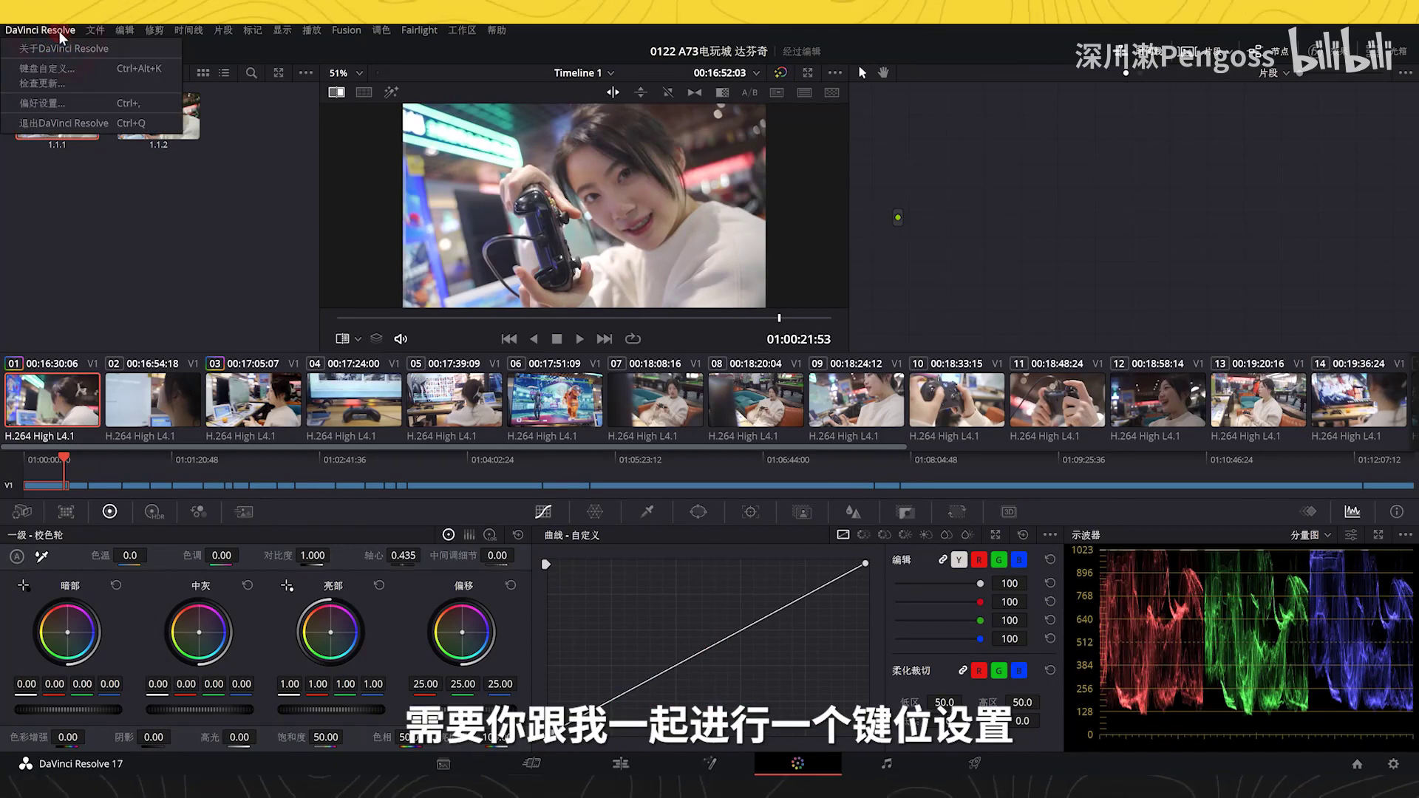
{"action": "left_click", "coordinate": [49, 68]}
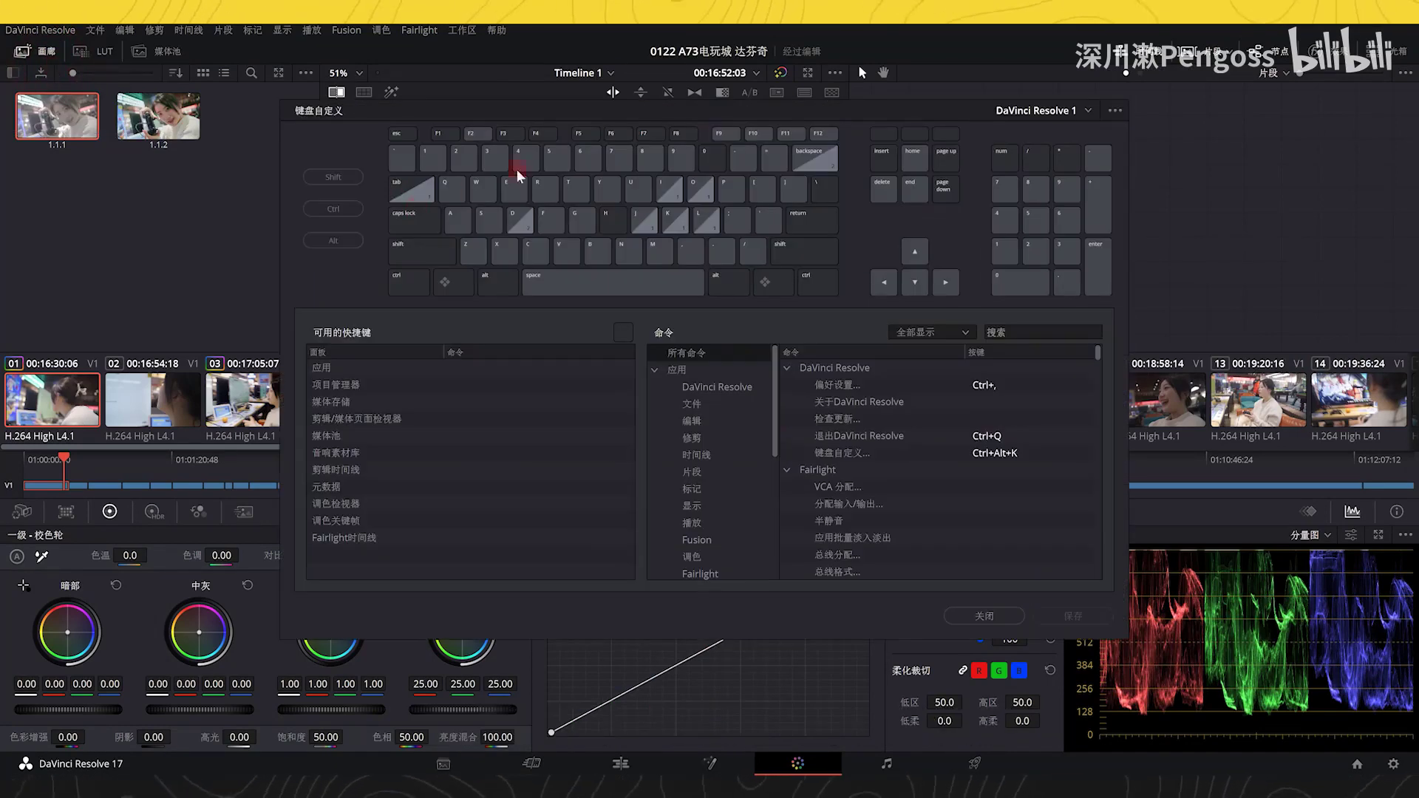
{"action": "scroll", "coordinate": [739, 459], "scroll_direction": "down", "scroll_amount": 2}
{"action": "left_click", "coordinate": [738, 457]}
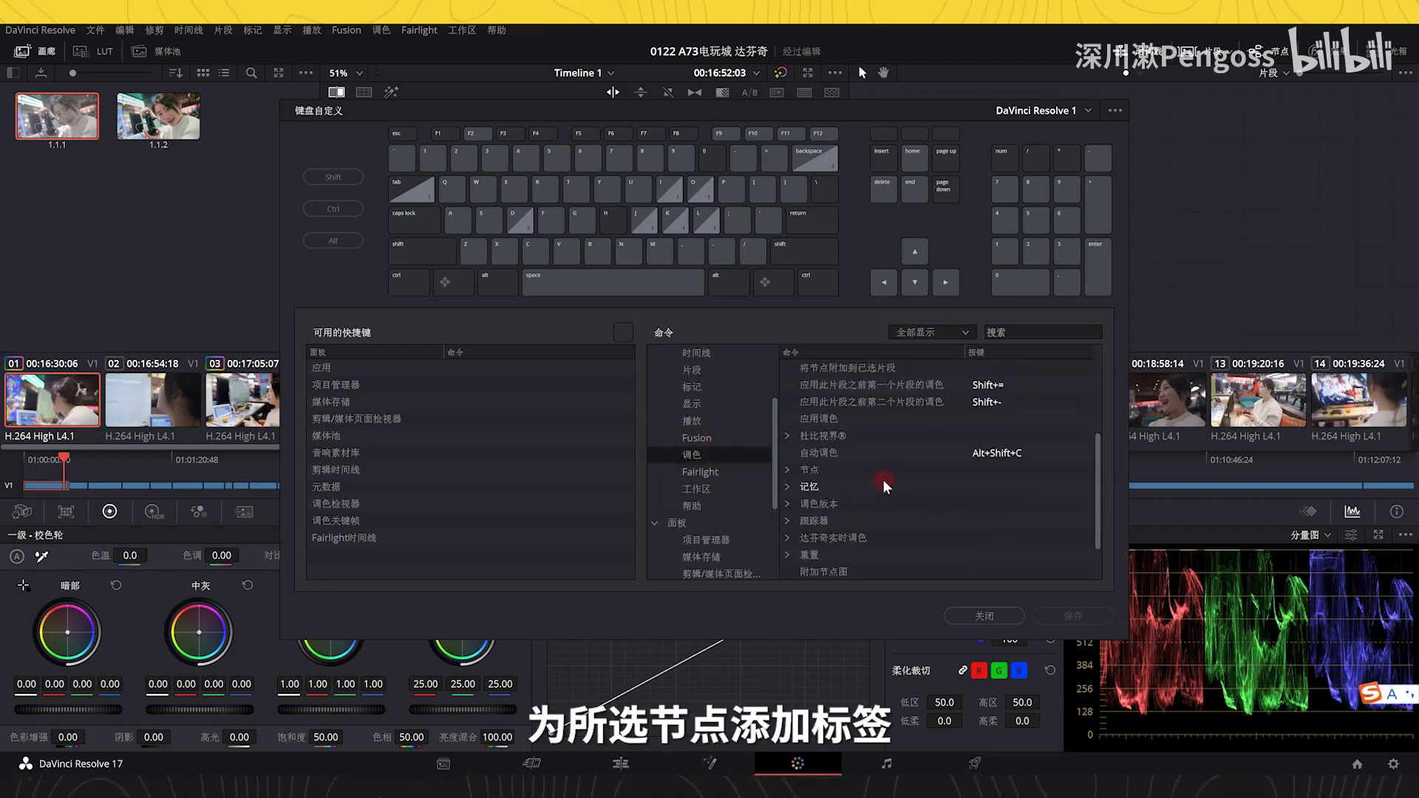
{"action": "left_click", "coordinate": [787, 469]}
{"action": "scroll", "coordinate": [790, 473], "scroll_direction": "down", "scroll_amount": 1}
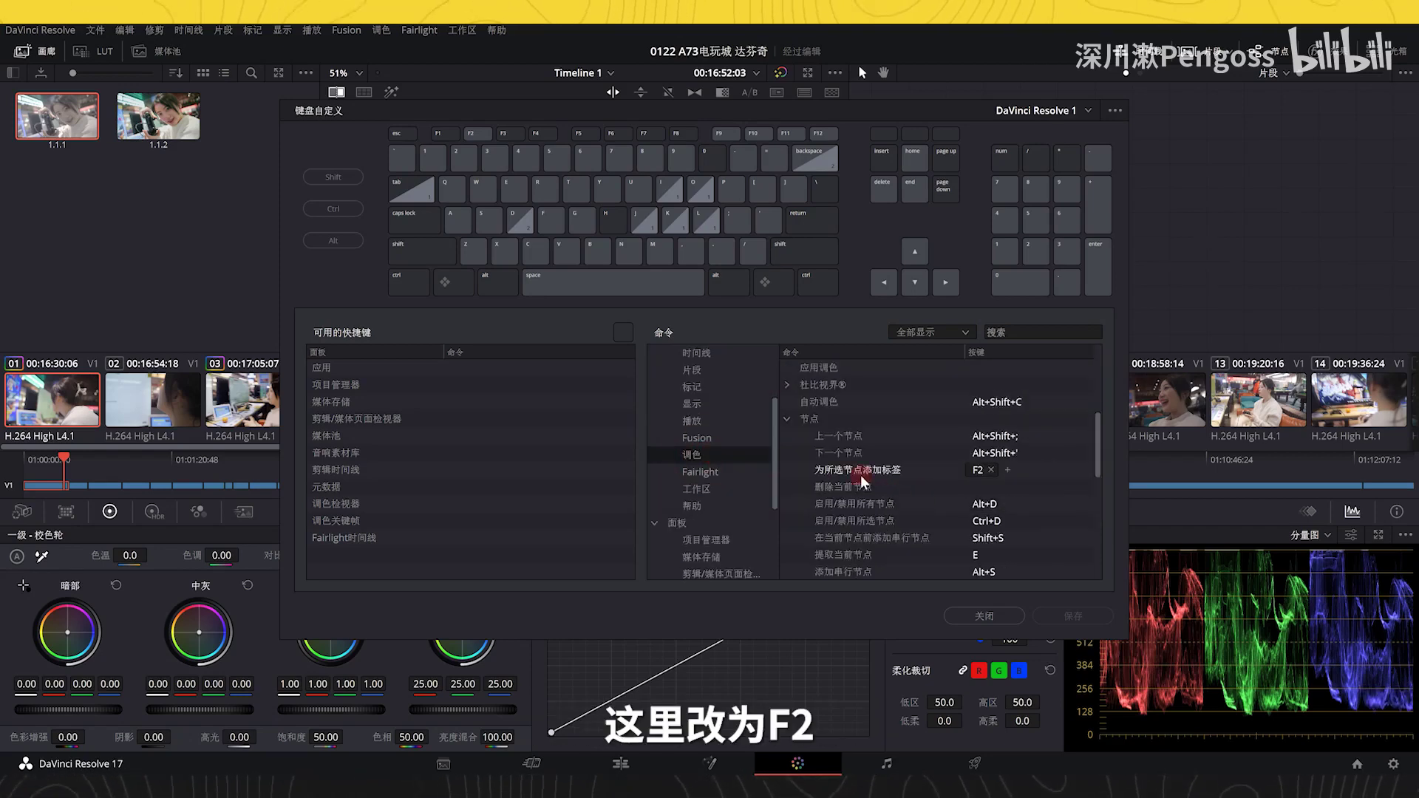
{"action": "left_click", "coordinate": [977, 470]}
{"action": "key", "text": "F2"}
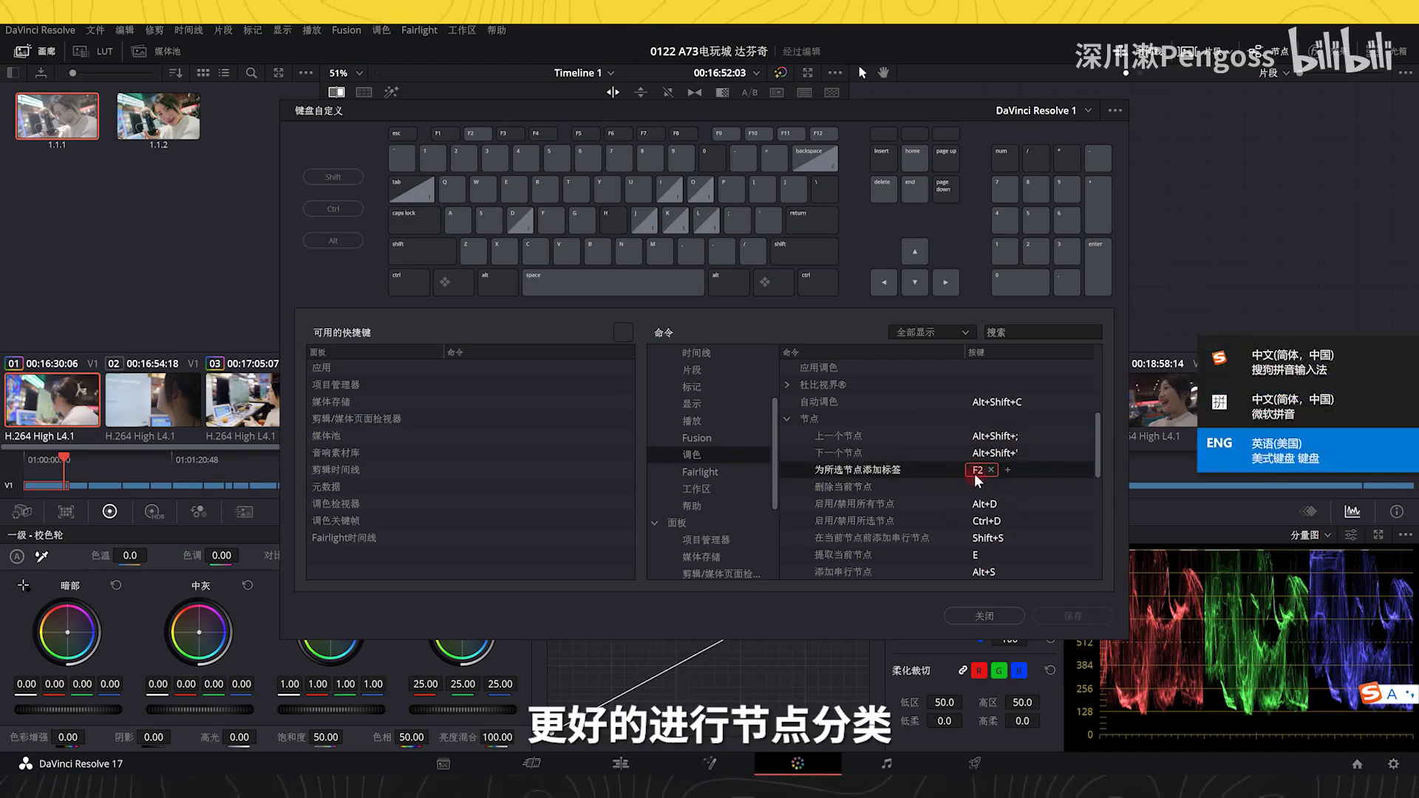
{"action": "left_click", "coordinate": [984, 616]}
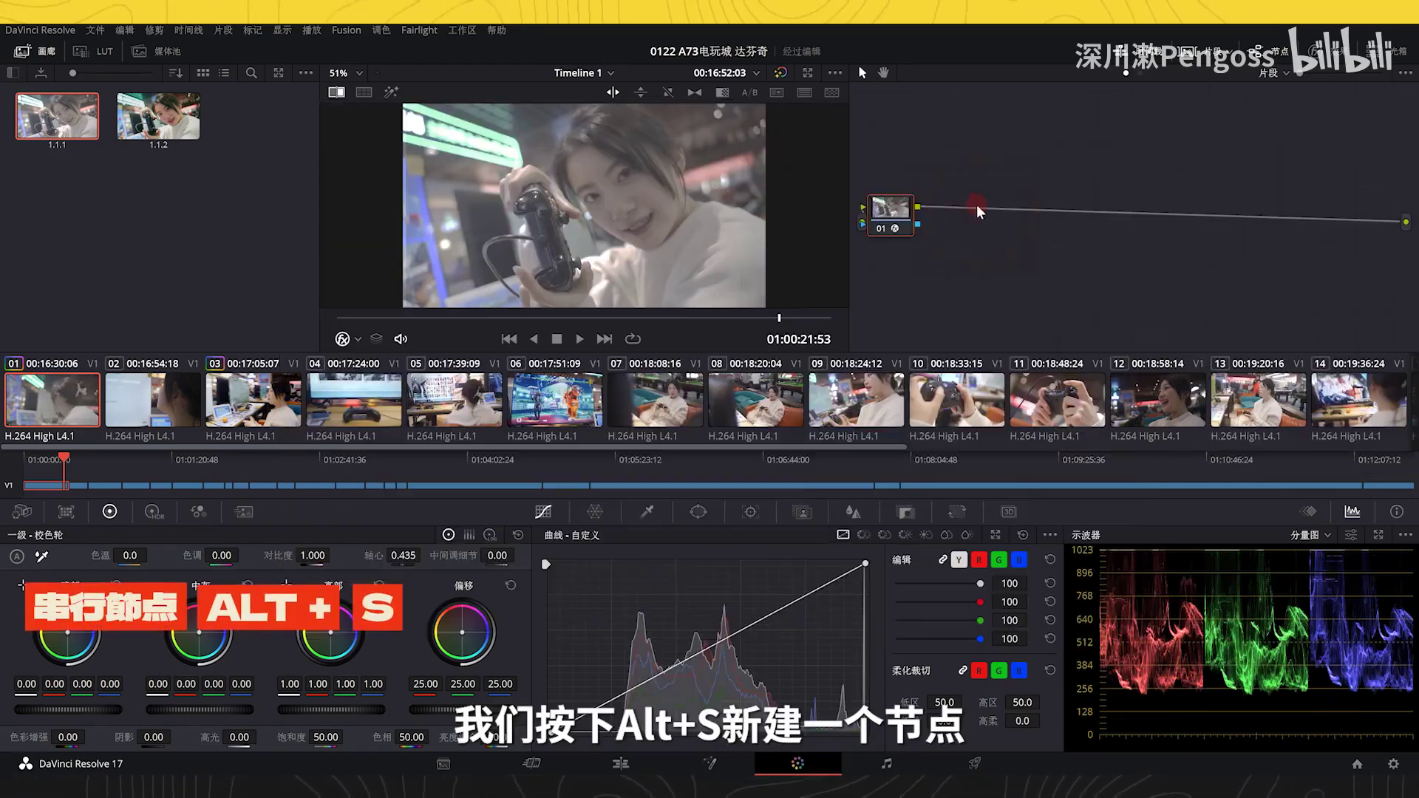
Add a serial node after node 01 and label it WB白平衡.
{"action": "key", "text": "alt+s"}
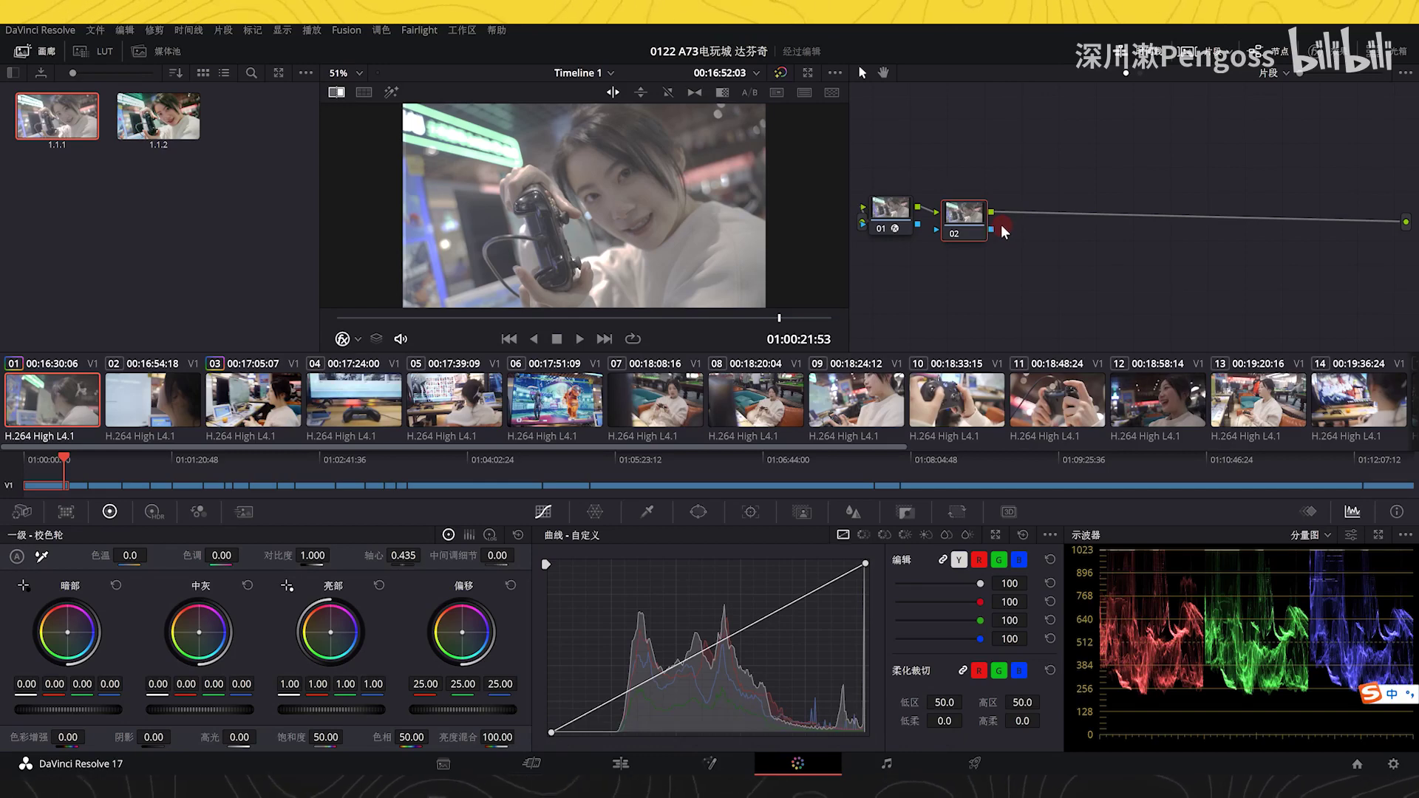
{"action": "type", "text": "WBbaipingh"}
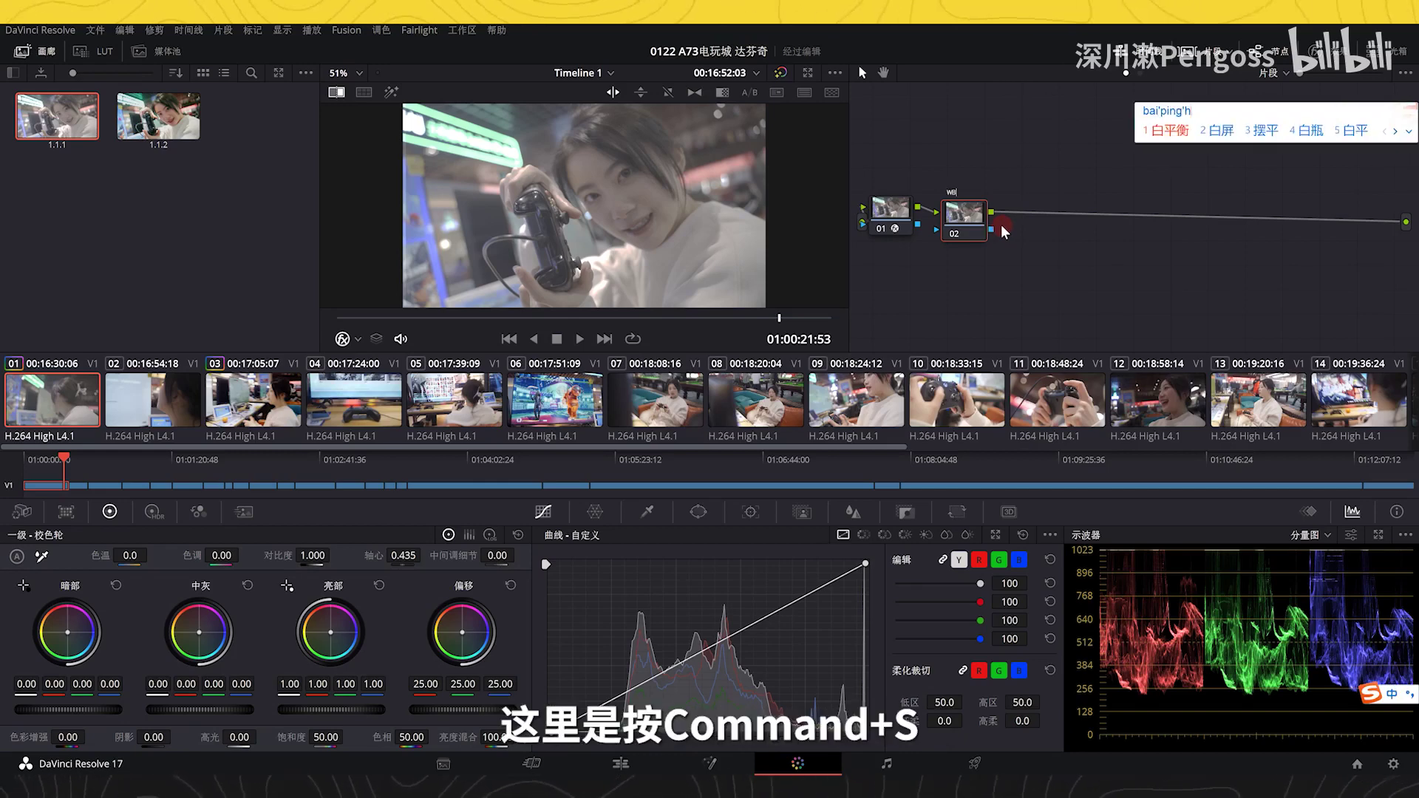
{"action": "key", "text": "space"}
{"action": "left_click", "coordinate": [1006, 290]}
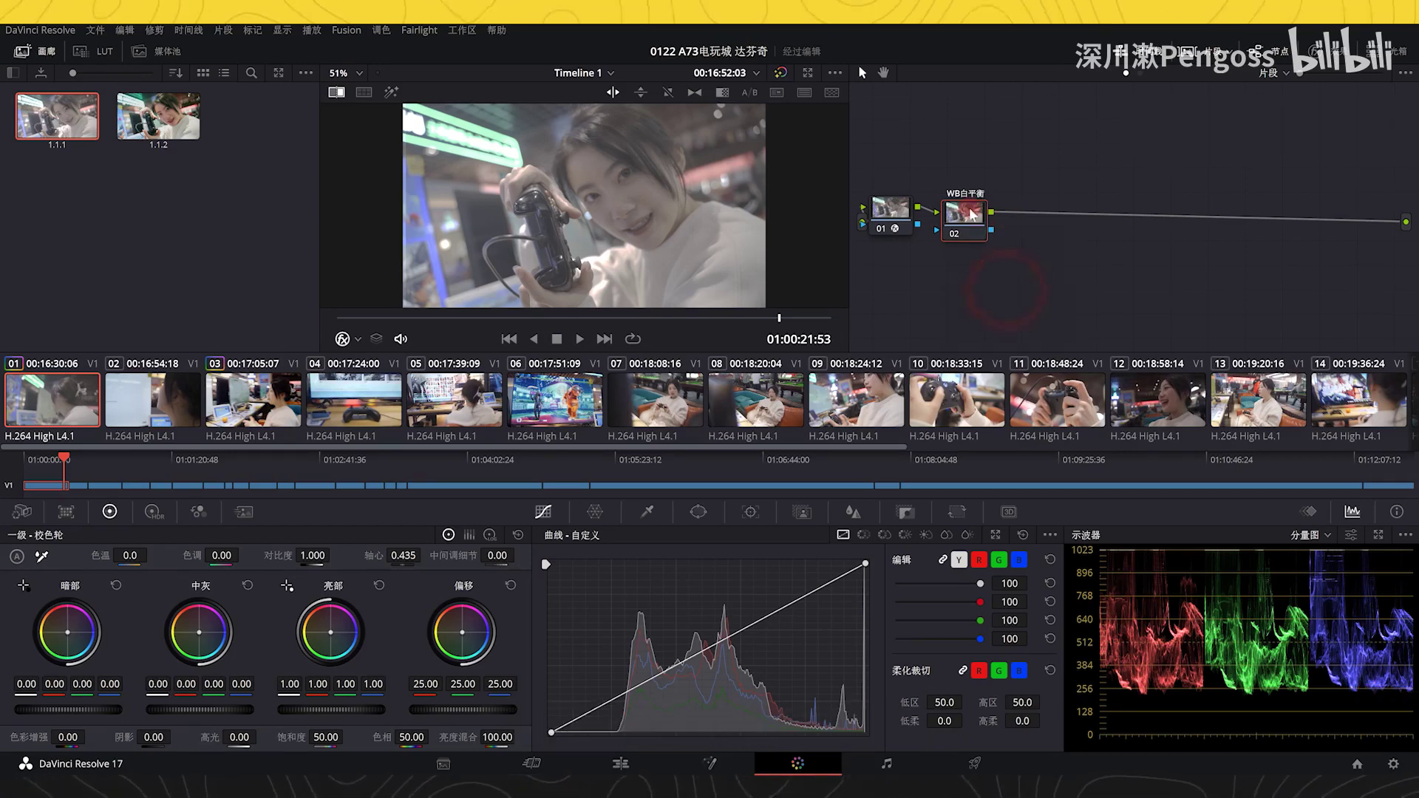
Add a serial node after the WB白平衡 node and label it 对比度.
{"action": "key", "text": "alt+s"}
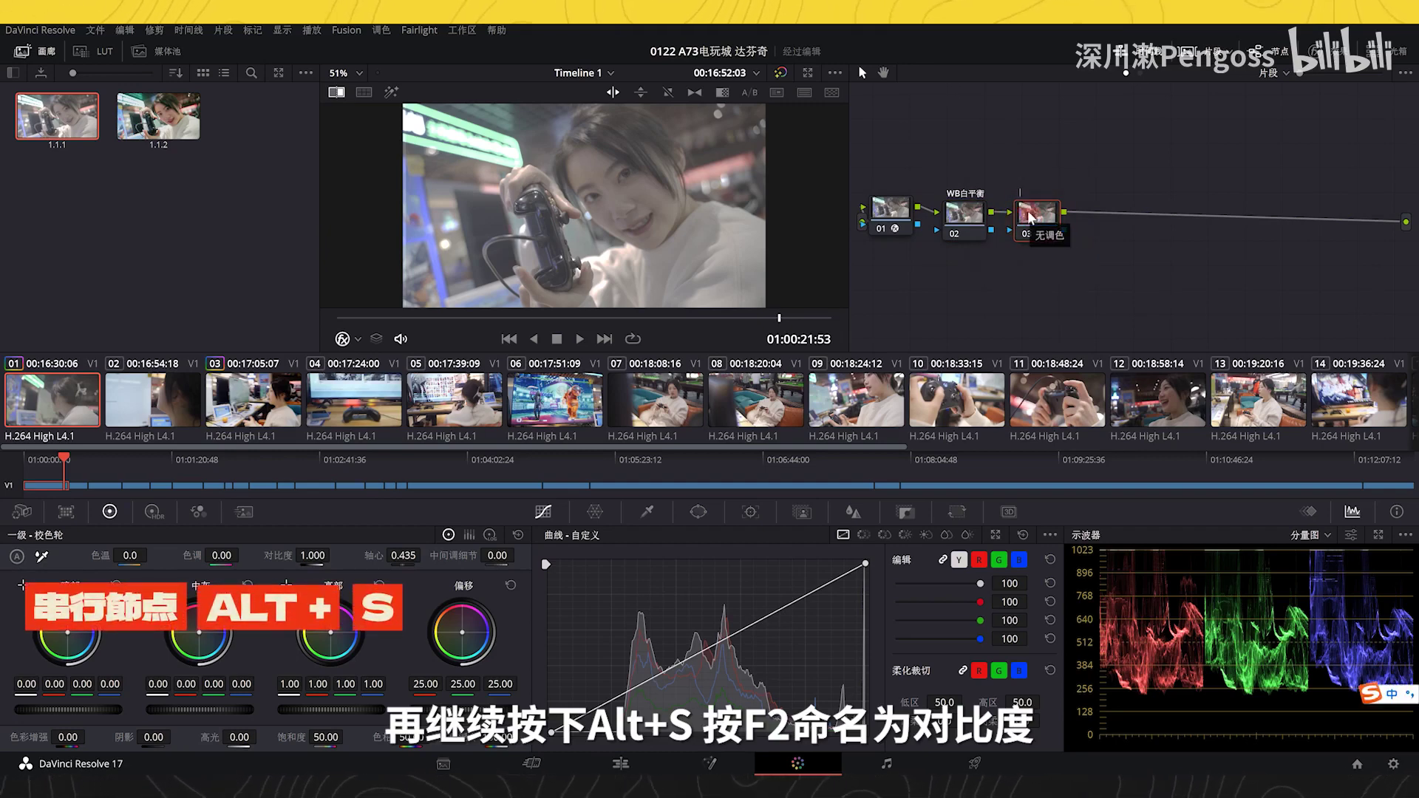
{"action": "key", "text": "F2"}
{"action": "type", "text": "对比度"}
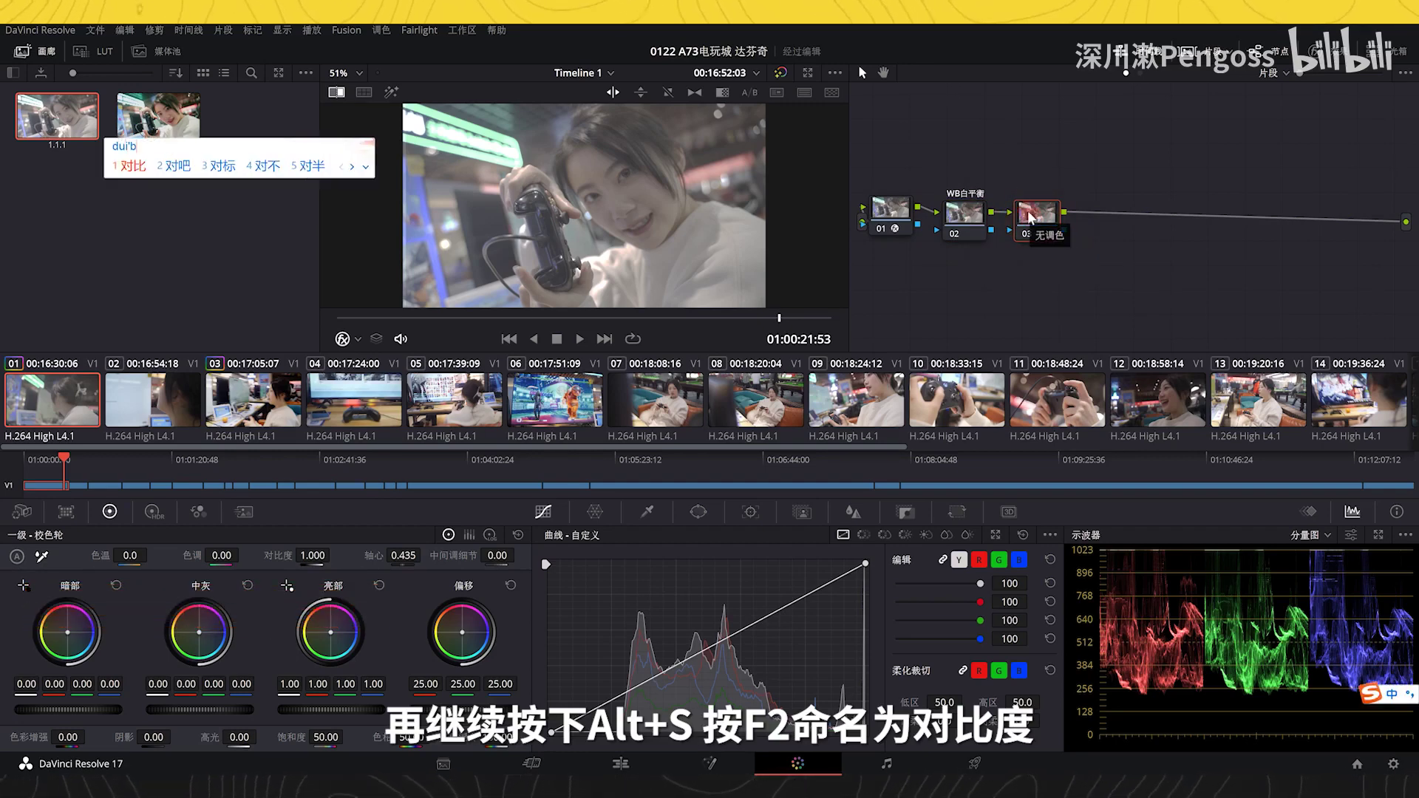
{"action": "key", "text": "Return"}
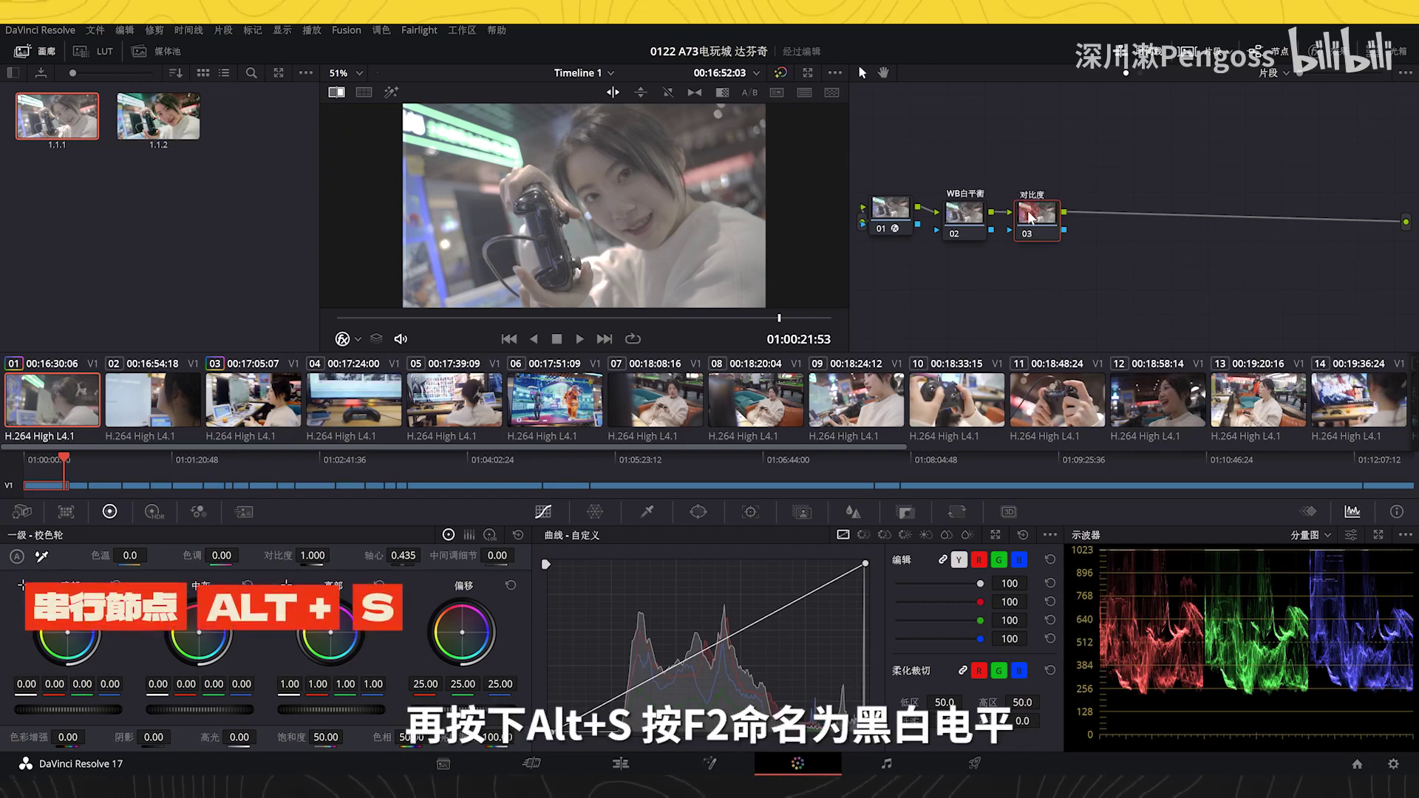
Add a serial node after the 对比度 node and label it 黑白电平.
{"action": "key", "text": "alt+s"}
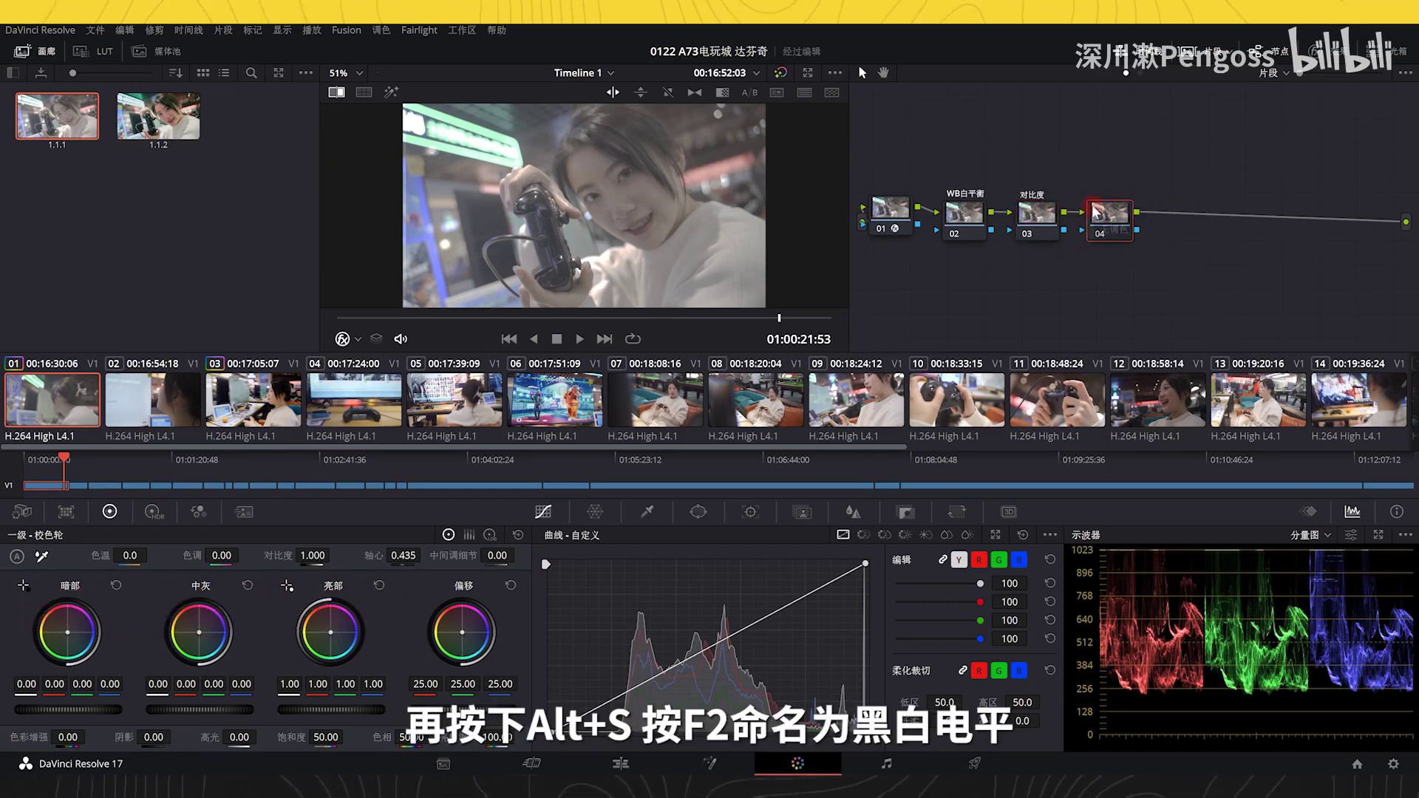
{"action": "key", "text": "F2"}
{"action": "type", "text": "黑白dianping"}
{"action": "key", "text": "space"}
{"action": "key", "text": "Return"}
Add a serial node after the 黑白电平 node and label it 饱和度.
{"action": "key", "text": "alt+s"}
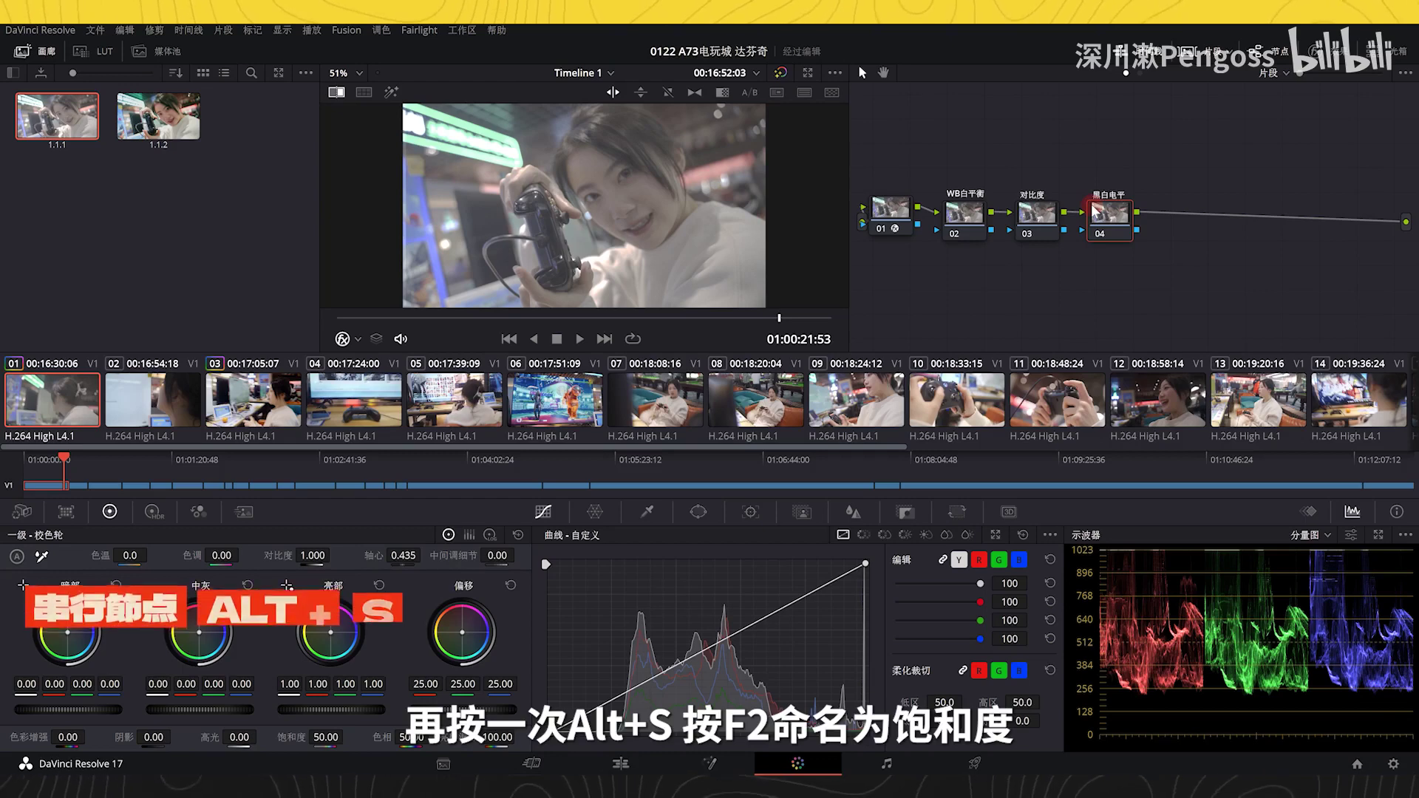
{"action": "left_click", "coordinate": [1181, 214]}
{"action": "key", "text": "F2"}
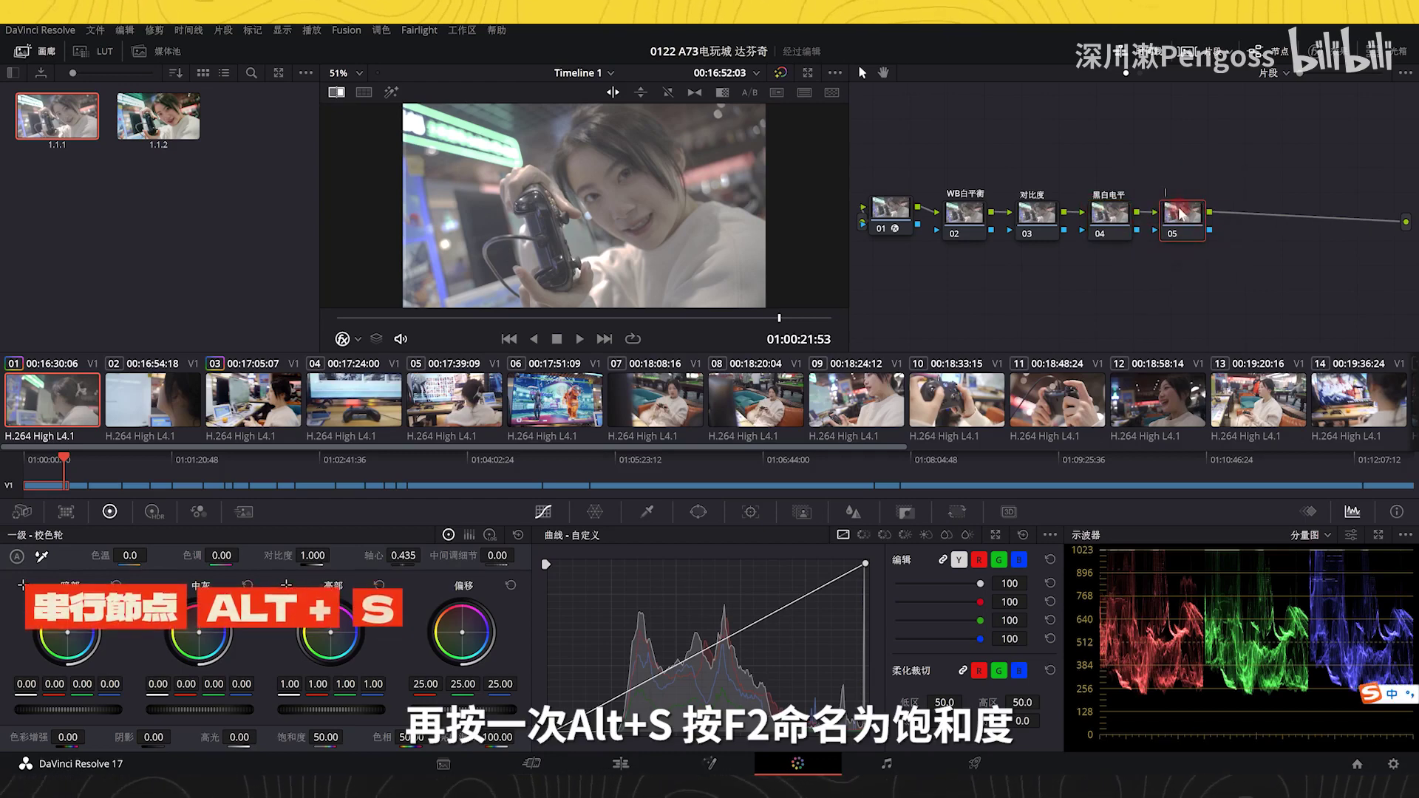
{"action": "type", "text": "baohedu"}
{"action": "key", "text": "space"}
{"action": "key", "text": "Return"}
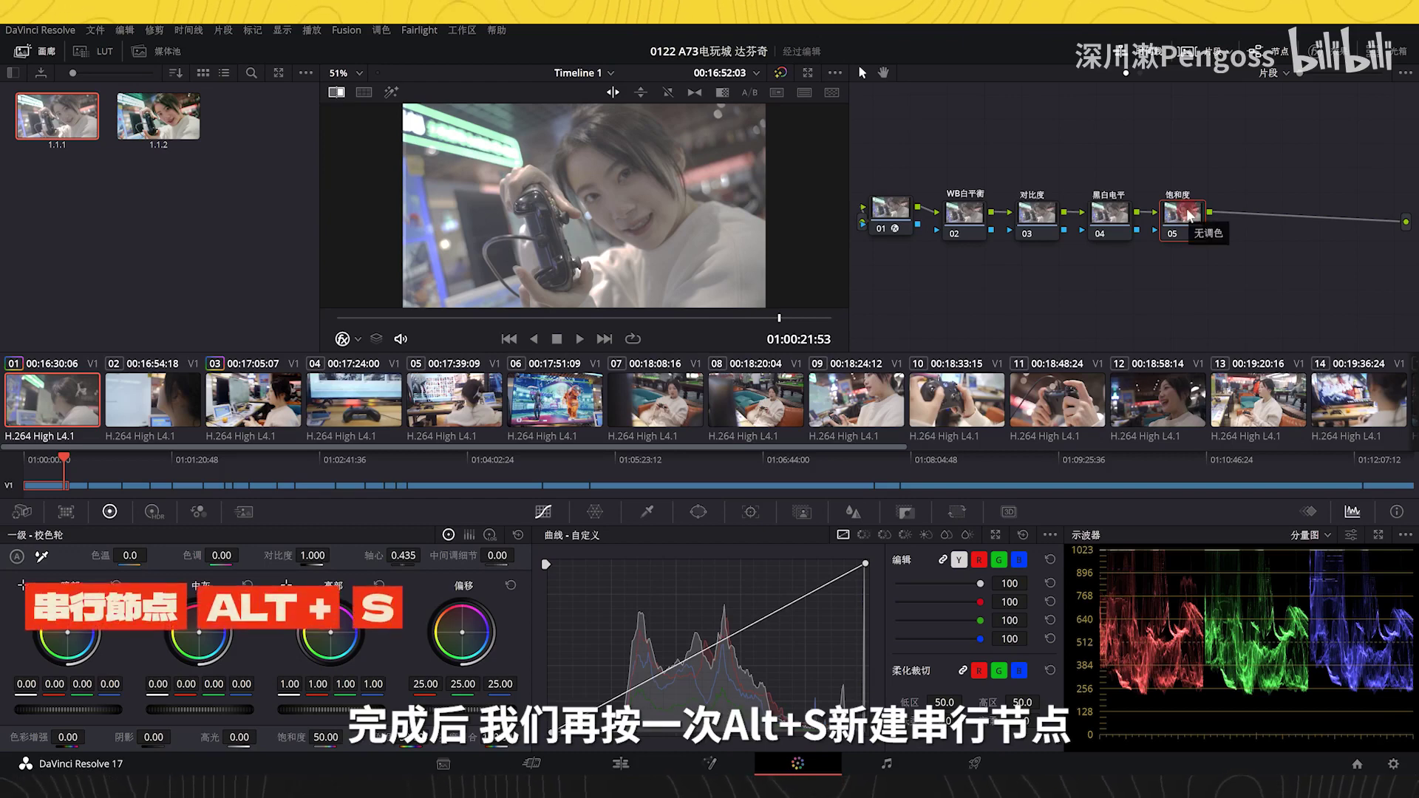
Add a serial node after the 饱和度 node and give it a layer mixer with a second layer node.
{"action": "key", "text": "alt+s"}
{"action": "left_click", "coordinate": [1263, 214]}
{"action": "key", "text": "alt+l"}
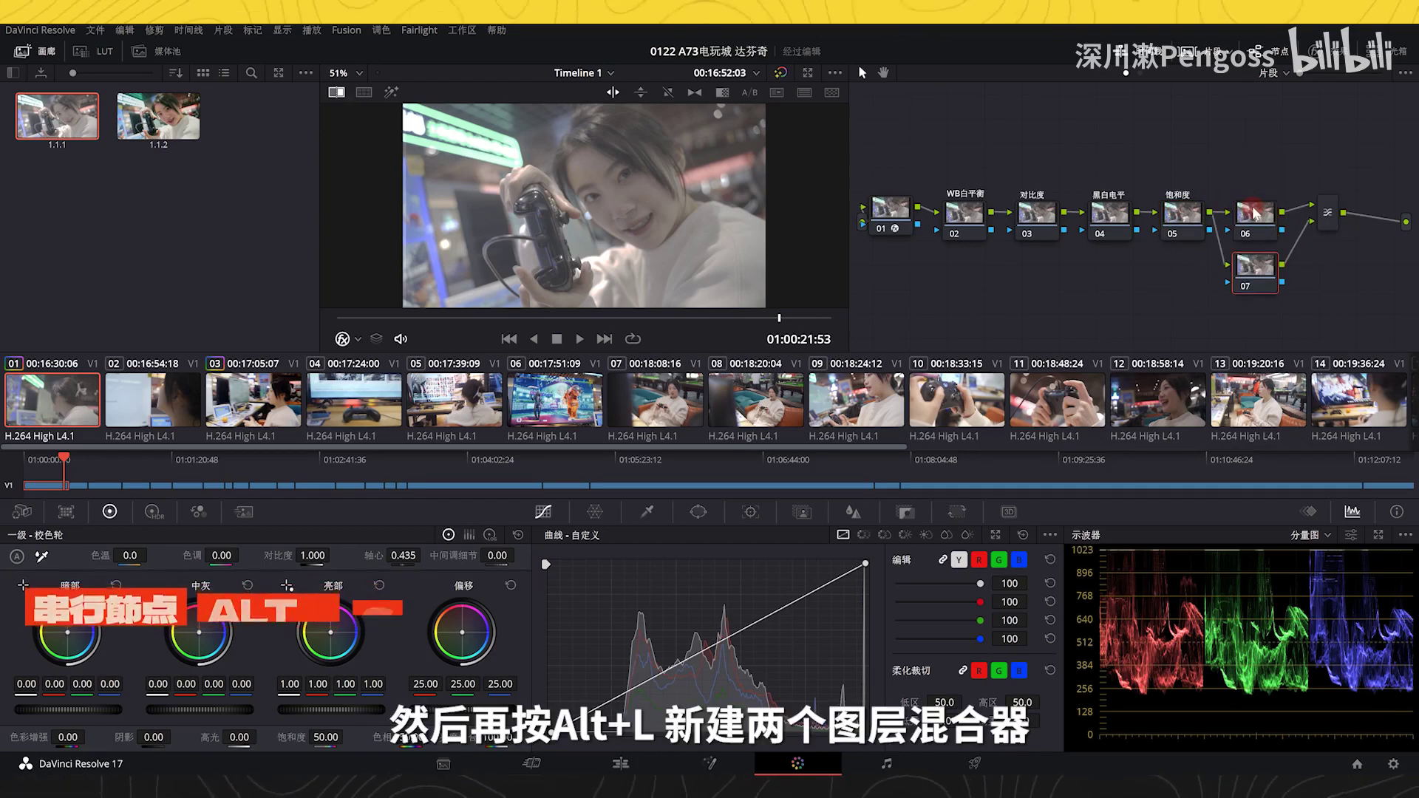
Rearrange the node graph so node 06 sits well above node 07, with both placed before the layer mixer.
{"action": "left_click", "coordinate": [1258, 172]}
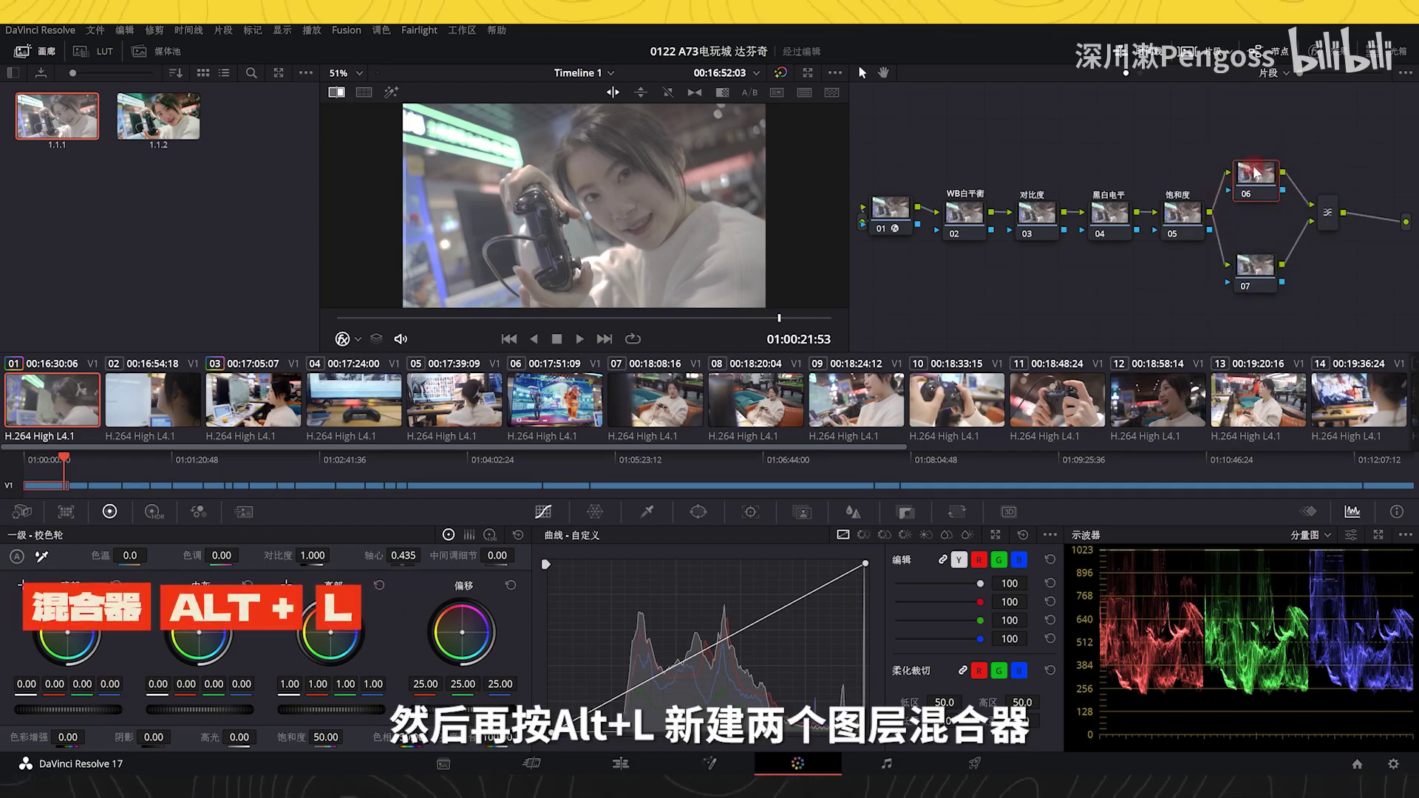
{"action": "left_click_drag", "start_coordinate": [1259, 172], "coordinate": [1264, 178]}
{"action": "left_click_drag", "start_coordinate": [1330, 214], "coordinate": [1320, 216]}
{"action": "left_click_drag", "start_coordinate": [1263, 180], "coordinate": [1259, 139]}
{"action": "left_click_drag", "start_coordinate": [1254, 266], "coordinate": [1257, 220]}
Add a serial node after the layer mixer, move it clear of the other nodes and label it 全局调整.
{"action": "left_click", "coordinate": [1318, 220]}
{"action": "key", "text": "alt+s"}
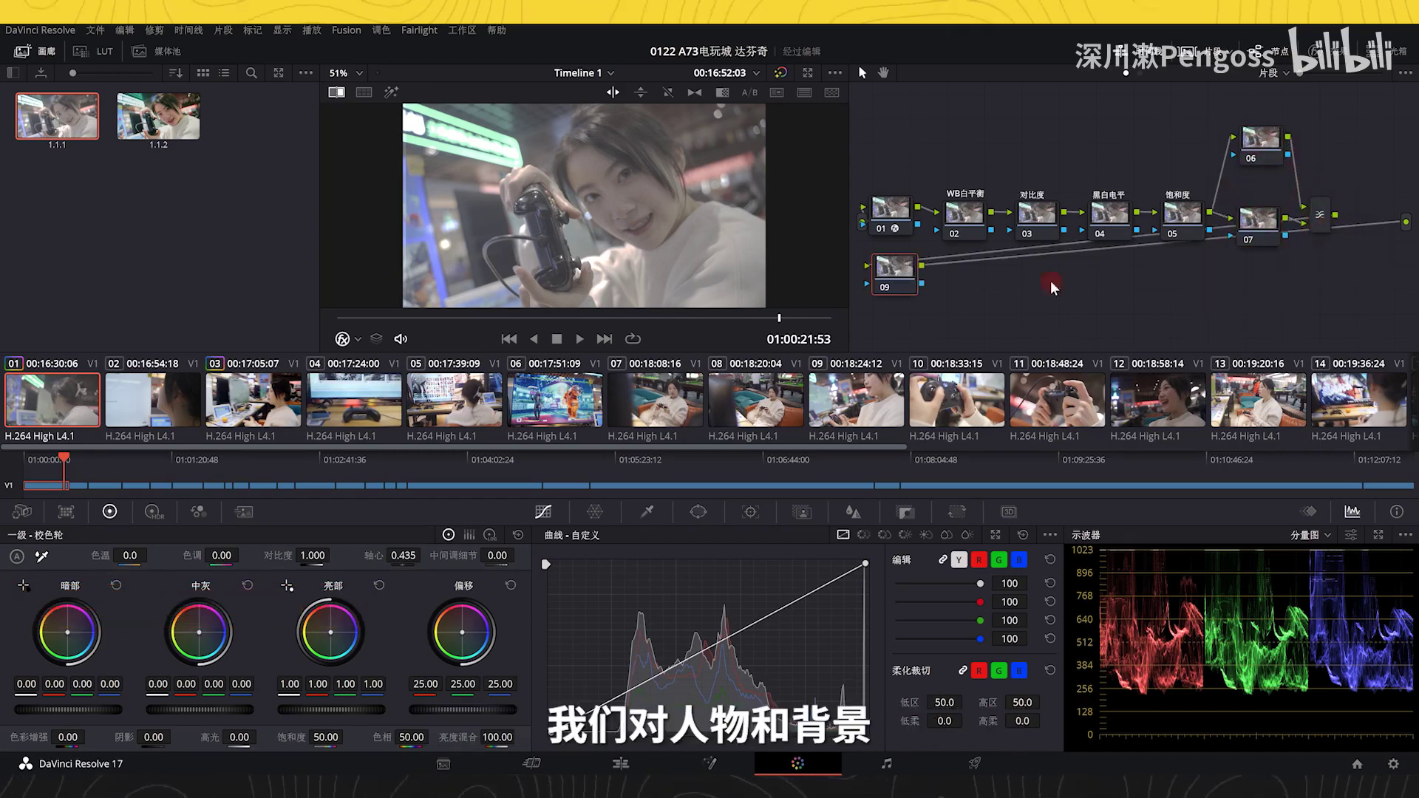
{"action": "left_click_drag", "start_coordinate": [900, 273], "coordinate": [920, 301]}
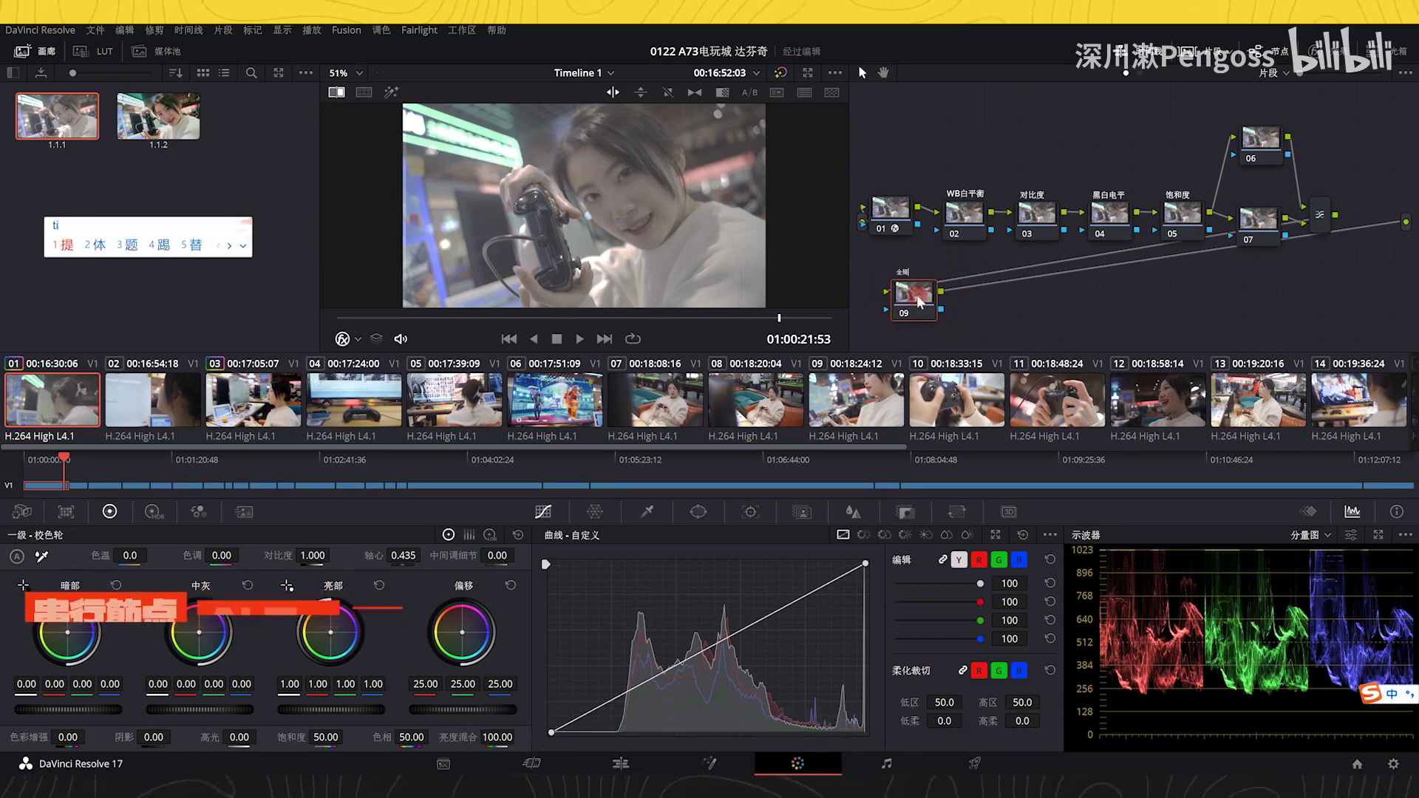
Add a serial node after the 全局调整 node and label it 锐度.
{"action": "key", "text": "alt+s"}
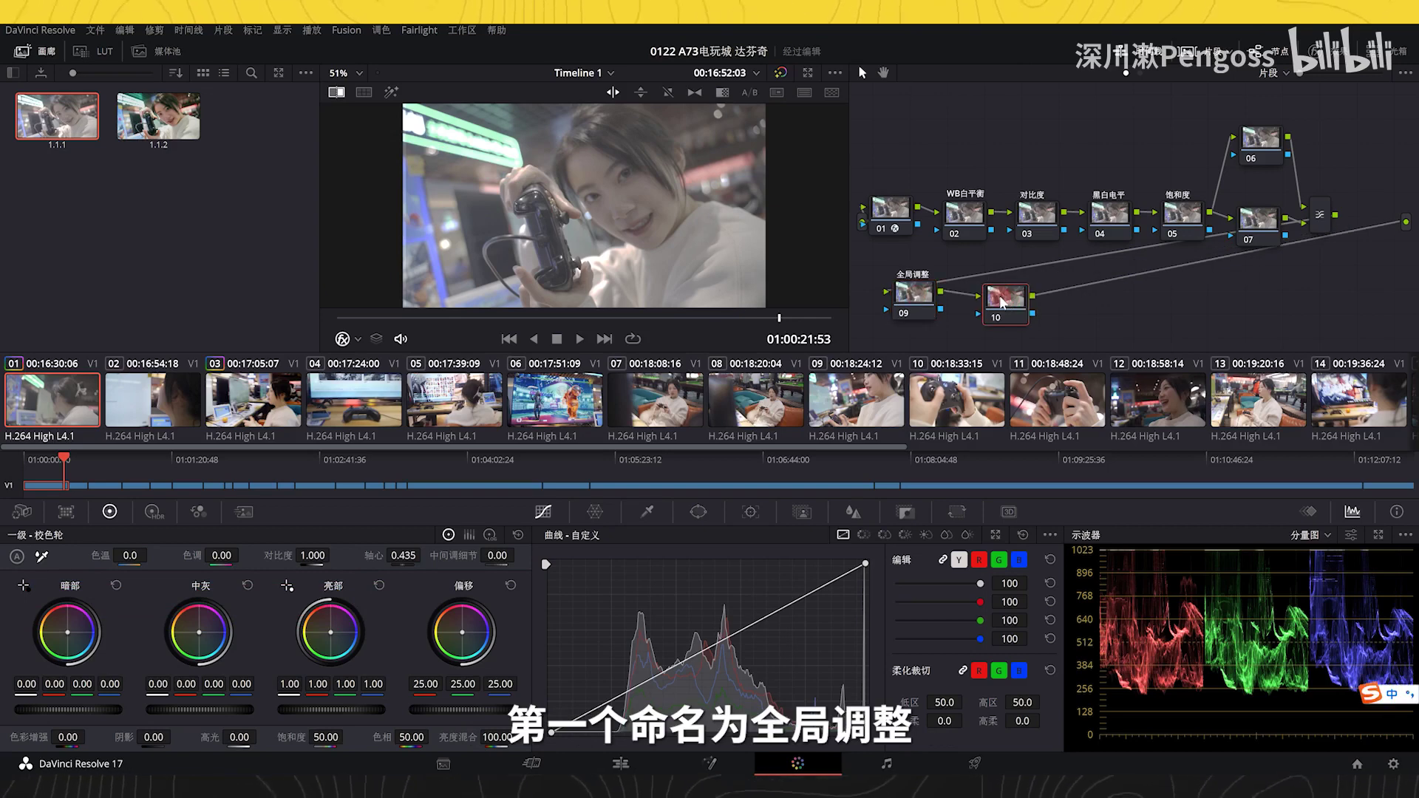
{"action": "type", "text": "ruidu"}
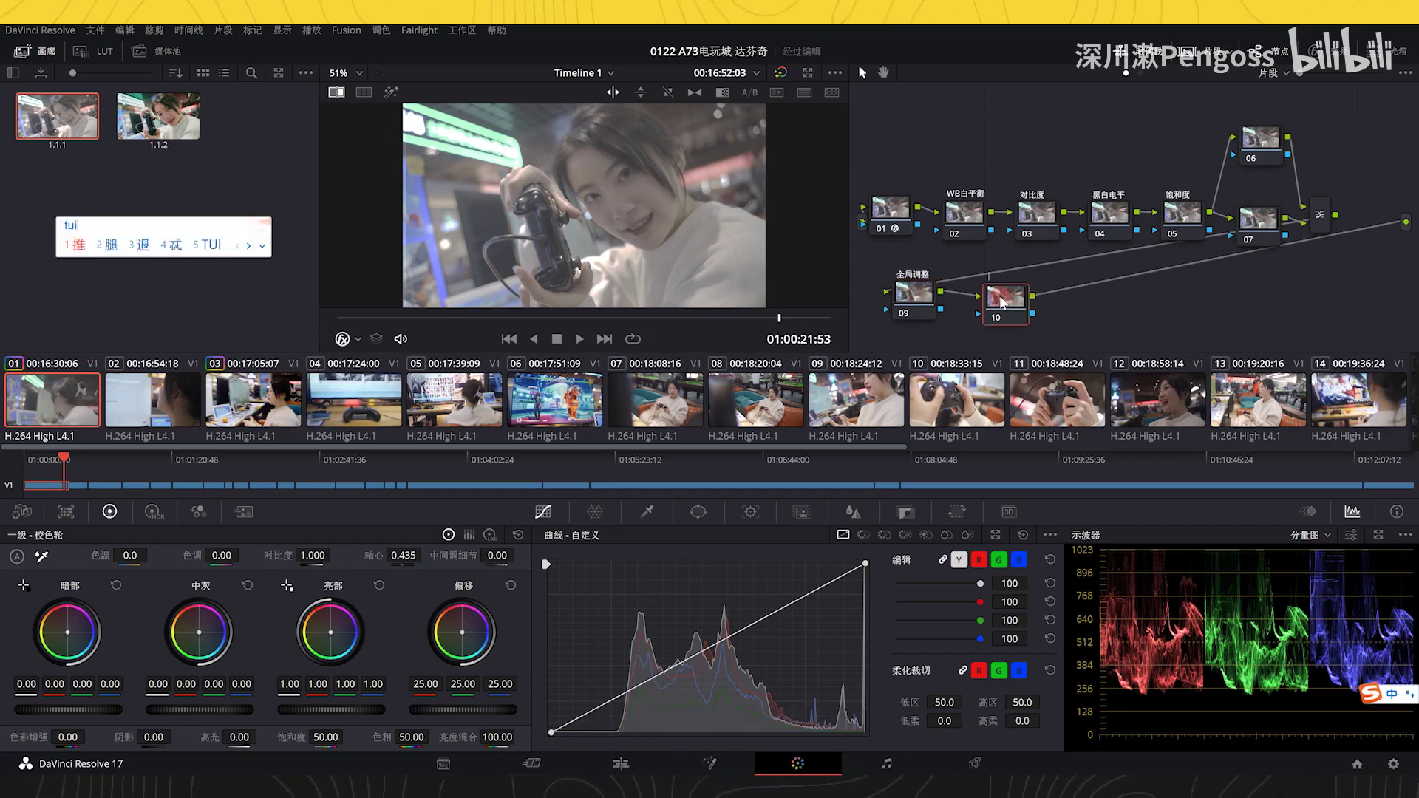
{"action": "key", "text": "BackSpace"}
{"action": "type", "text": "ruidu"}
{"action": "key", "text": "space"}
{"action": "key", "text": "Return"}
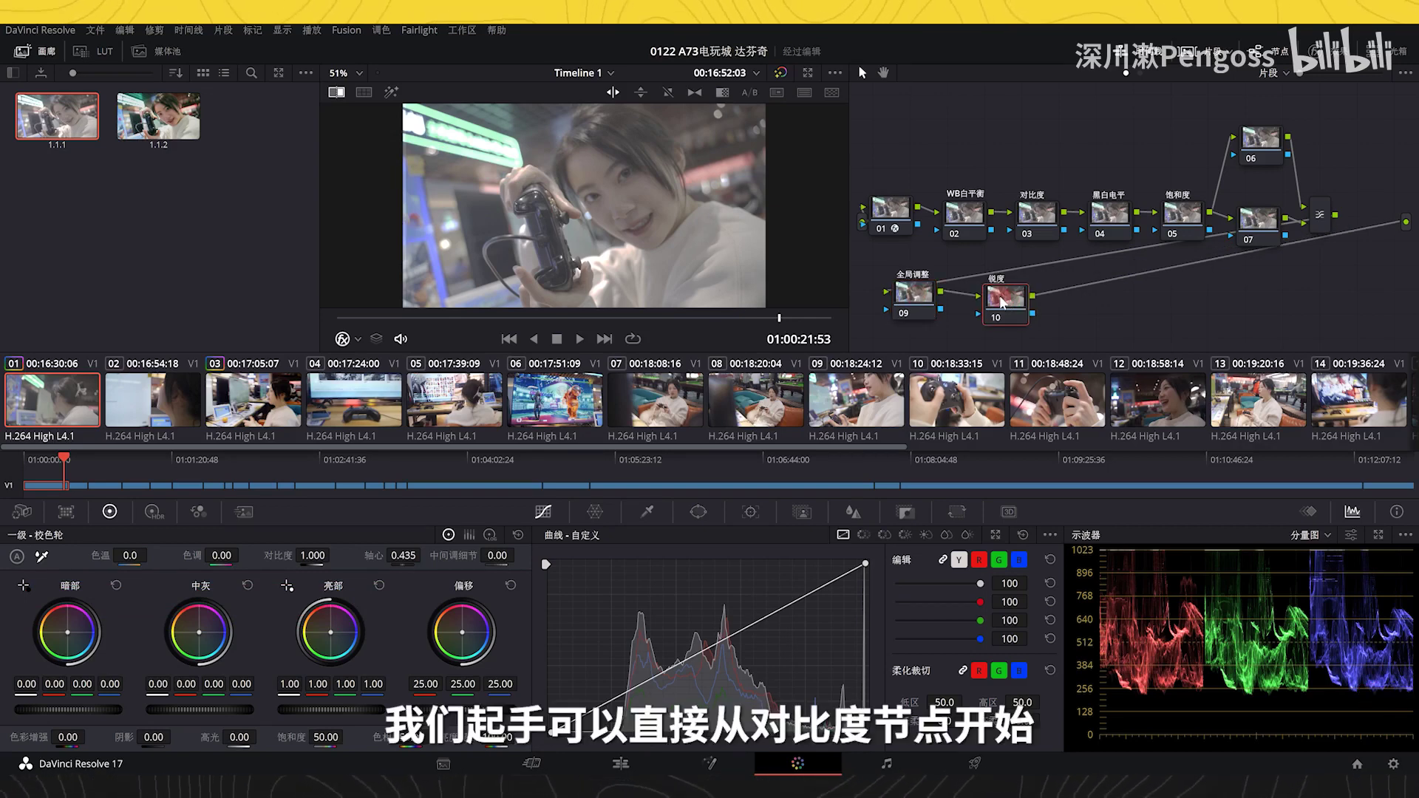
Move the 全局调整 and 锐度 nodes to just below the layer mixer, keeping them side by side.
{"action": "left_click_drag", "start_coordinate": [919, 305], "coordinate": [1298, 297]}
{"action": "left_click", "coordinate": [1356, 214]}
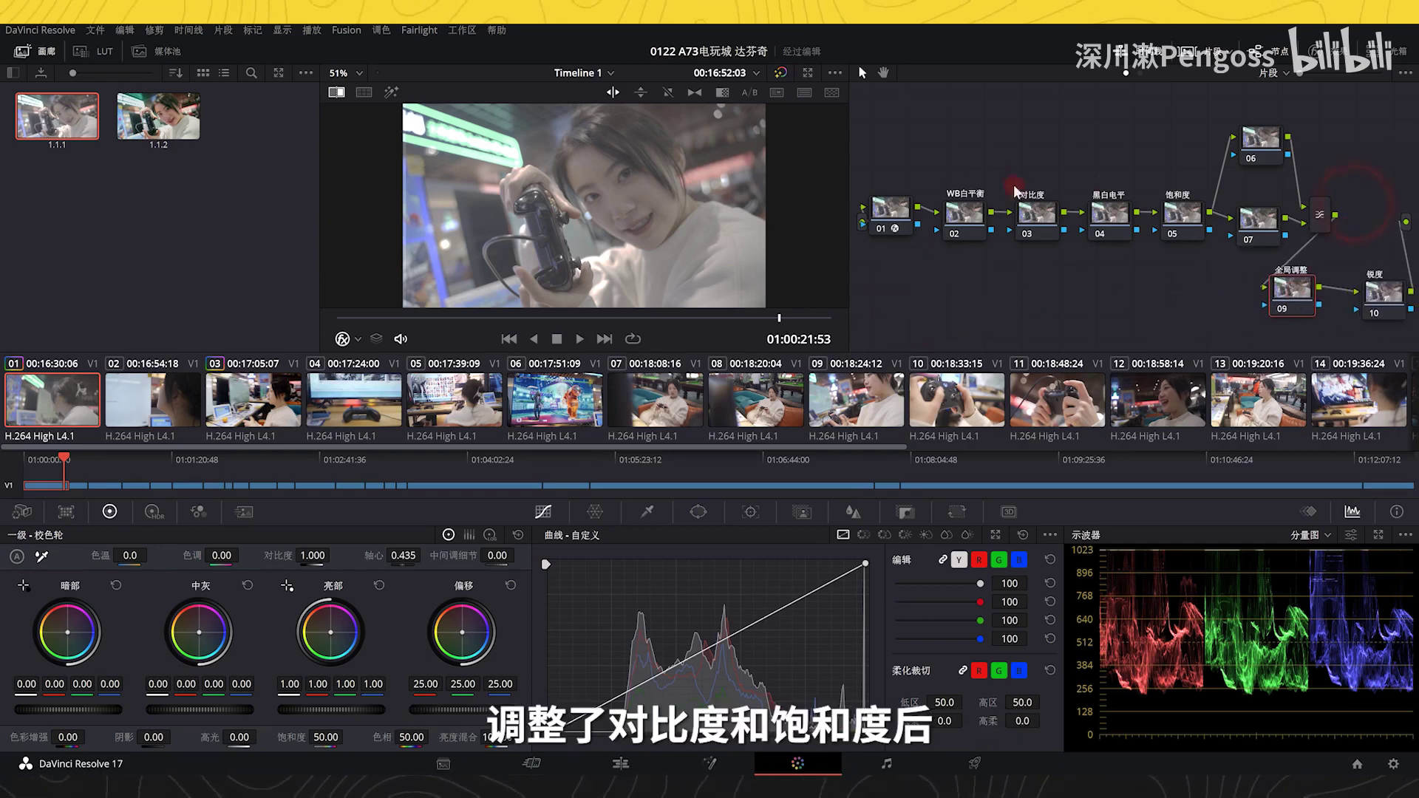
{"action": "left_click", "coordinate": [655, 263]}
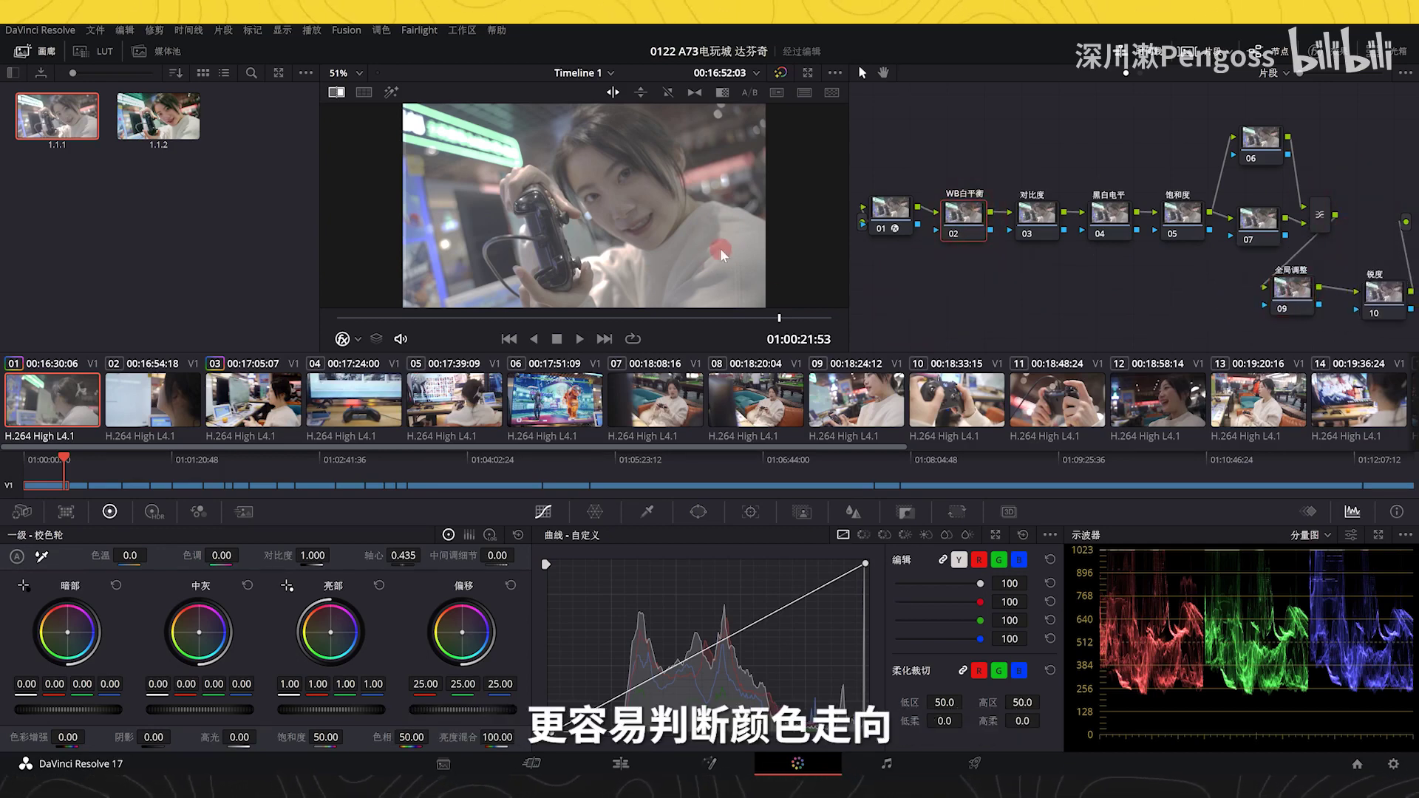
{"action": "left_click", "coordinate": [891, 273]}
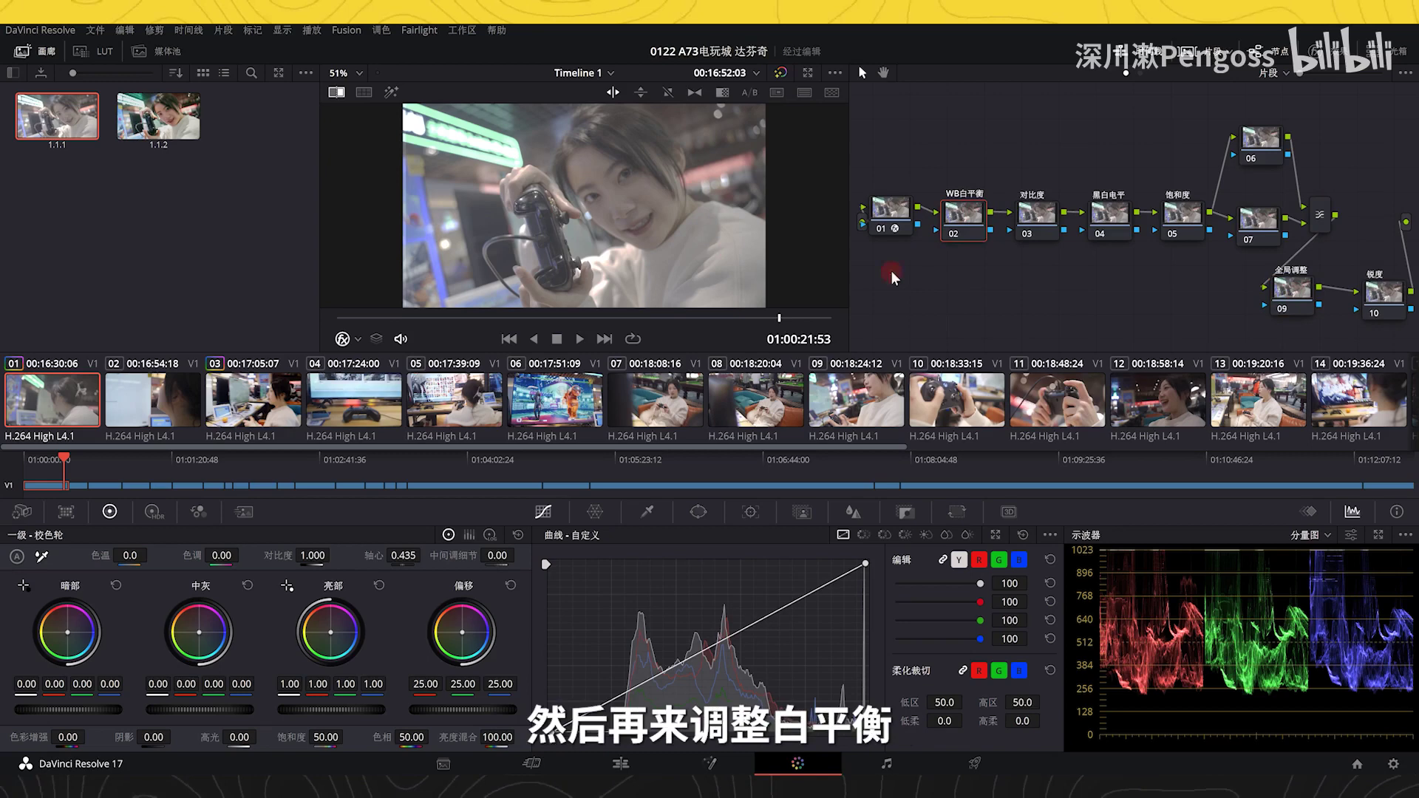
On the 对比度 node, set the contrast to 1.472 and the pivot to 0.379.
{"action": "left_click", "coordinate": [1039, 236]}
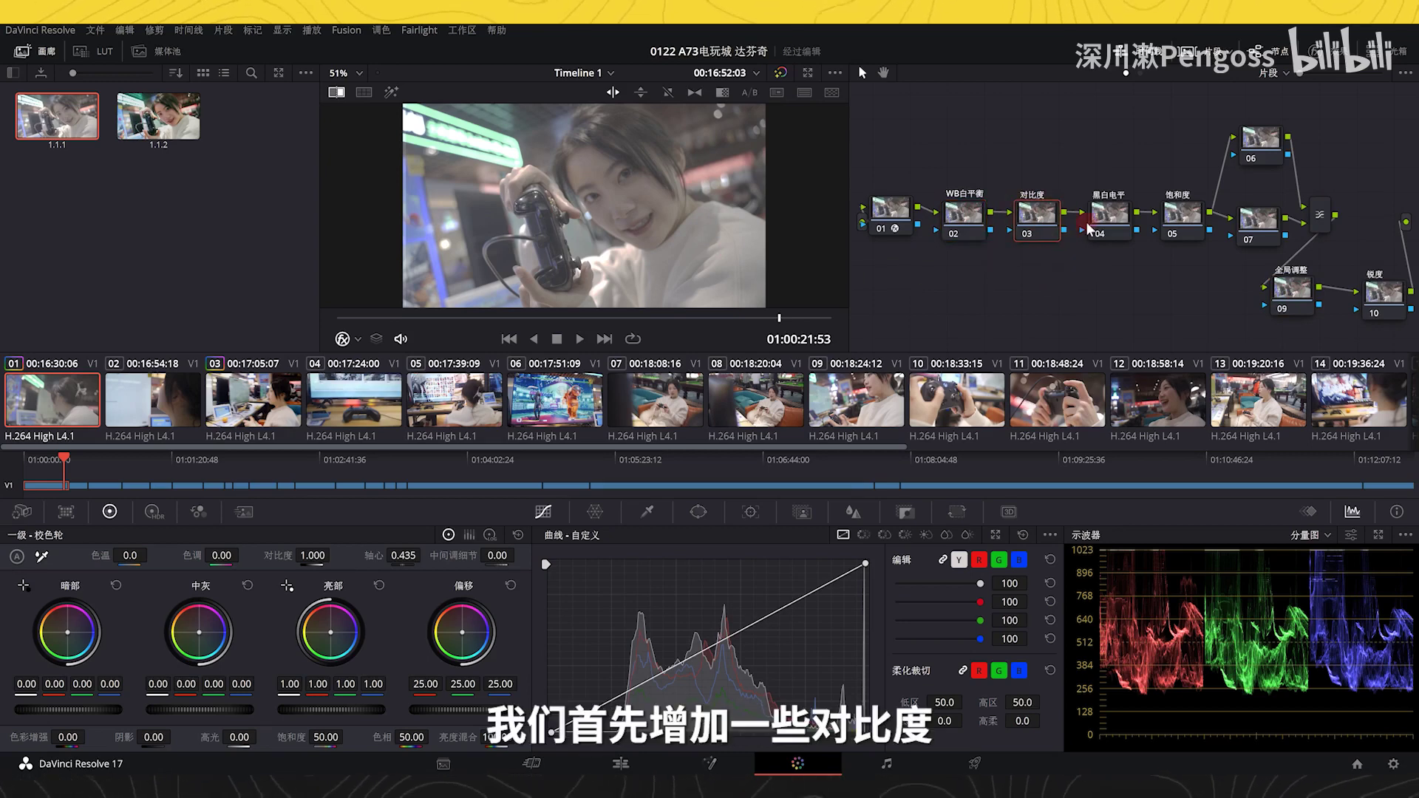
{"action": "left_click", "coordinate": [314, 555]}
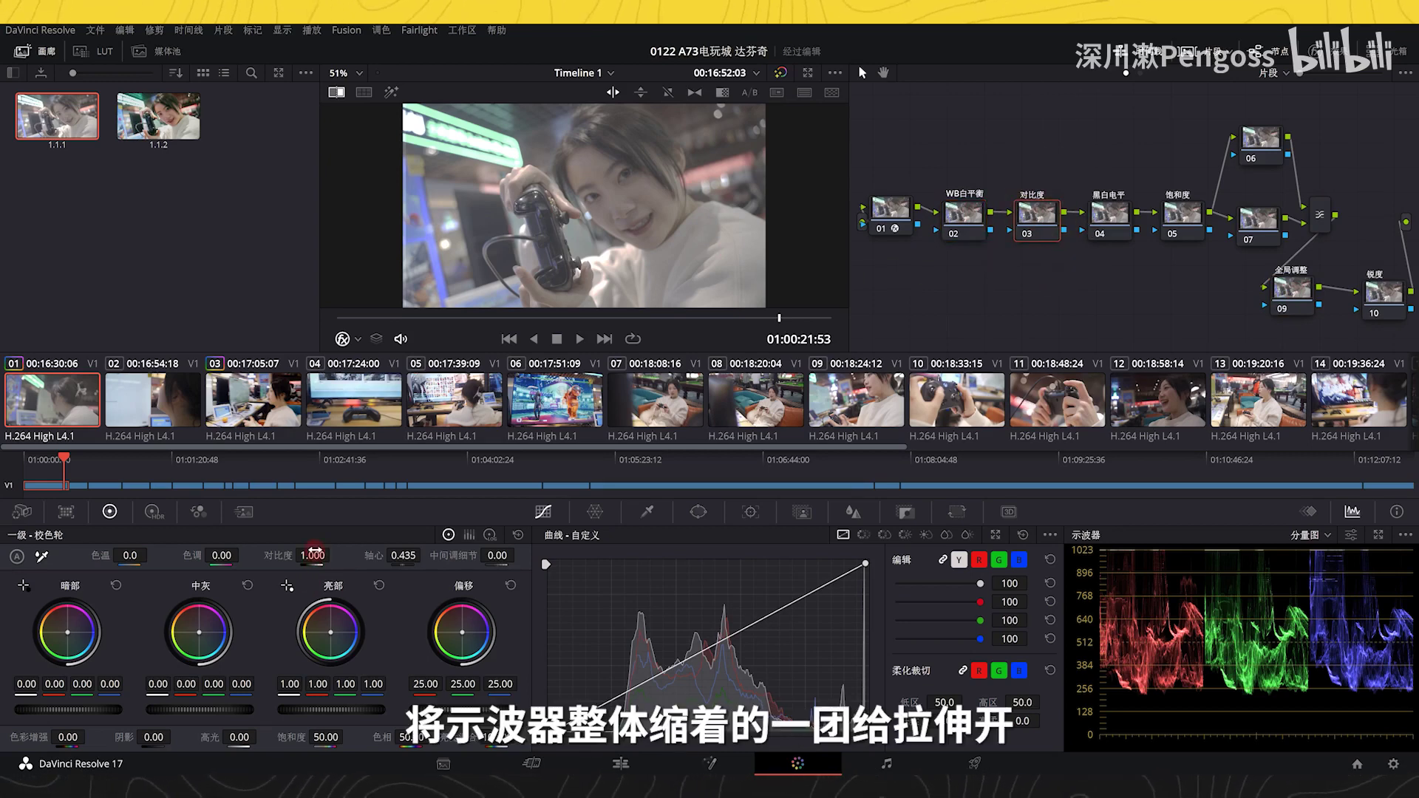
{"action": "left_click_drag", "start_coordinate": [314, 554], "coordinate": [488, 566]}
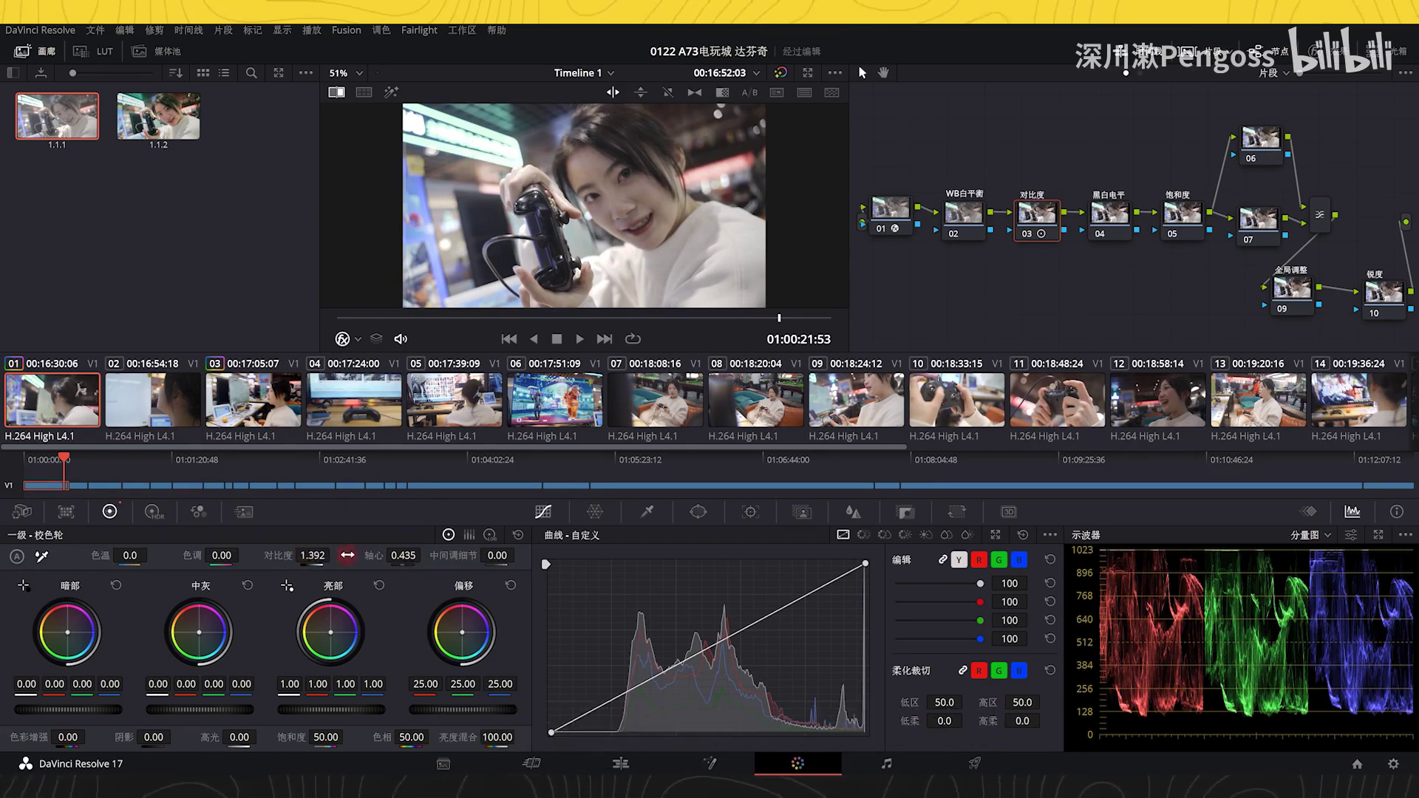
{"action": "mouse_move", "coordinate": [348, 555]}
{"action": "left_mouse_down"}
{"action": "mouse_move", "coordinate": [409, 555]}
{"action": "mouse_move", "coordinate": [378, 560]}
{"action": "left_mouse_up"}
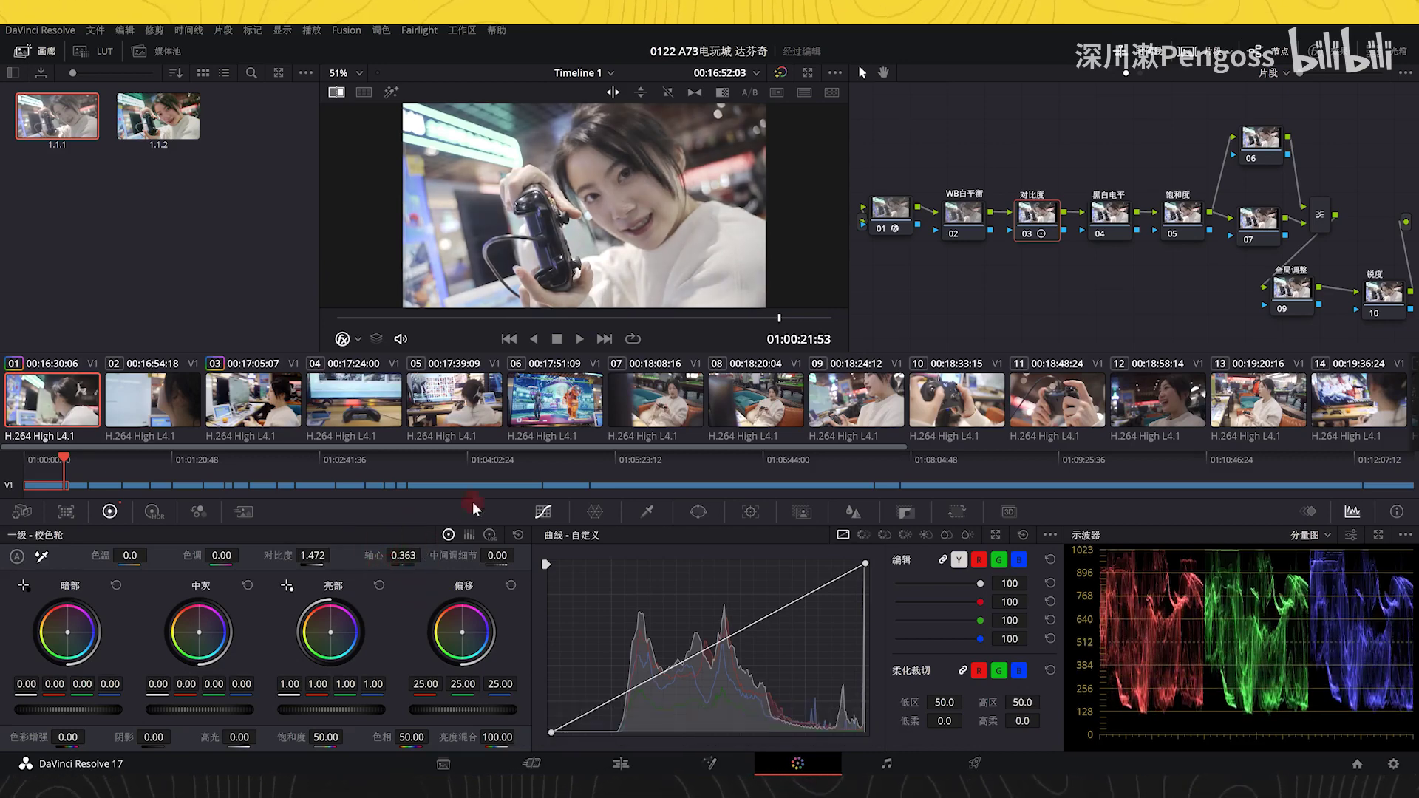
{"action": "left_click_drag", "start_coordinate": [415, 555], "coordinate": [426, 555]}
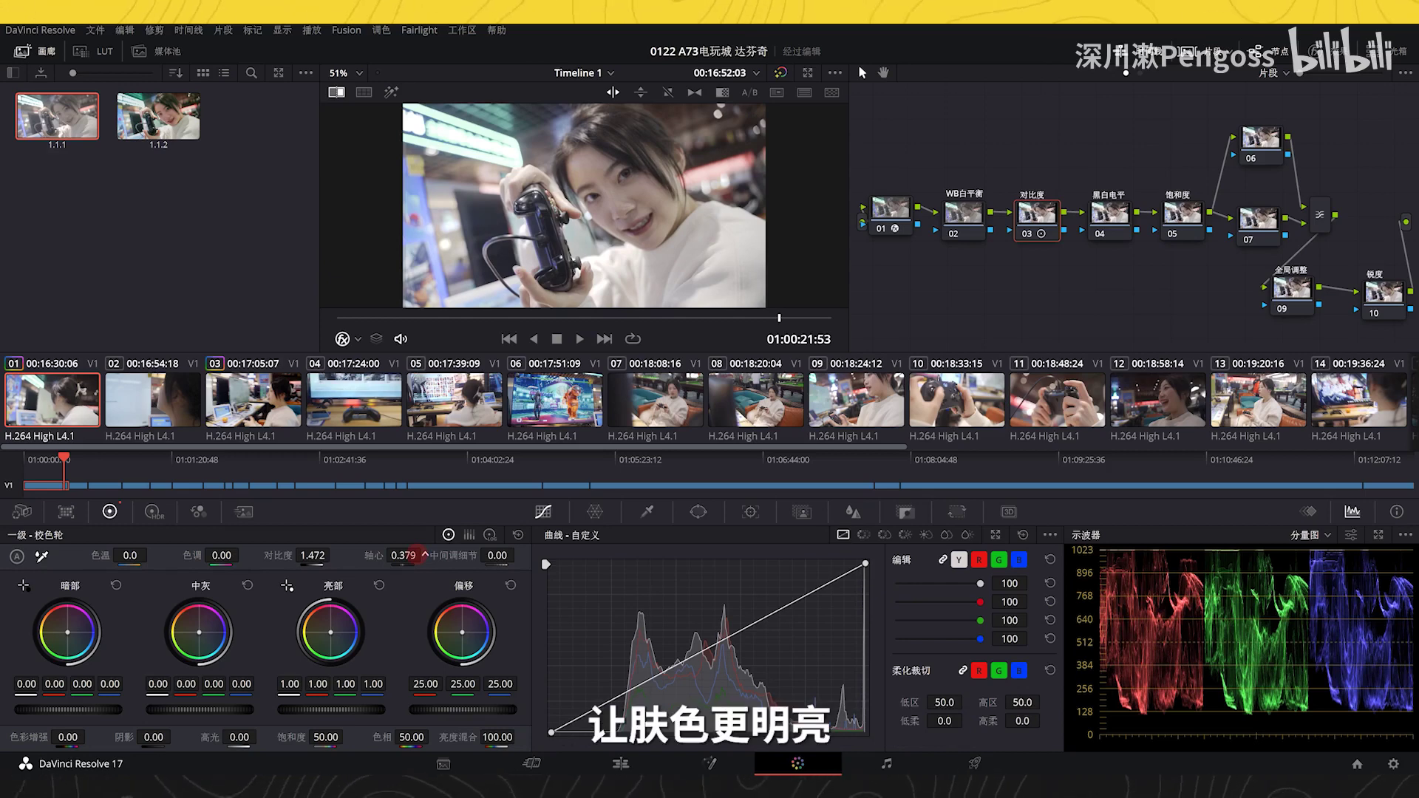
Toggle the 对比度 node off and on to compare the image before and after the contrast adjustment.
{"action": "left_click", "coordinate": [1037, 220]}
{"action": "key", "text": "ctrl+d"}
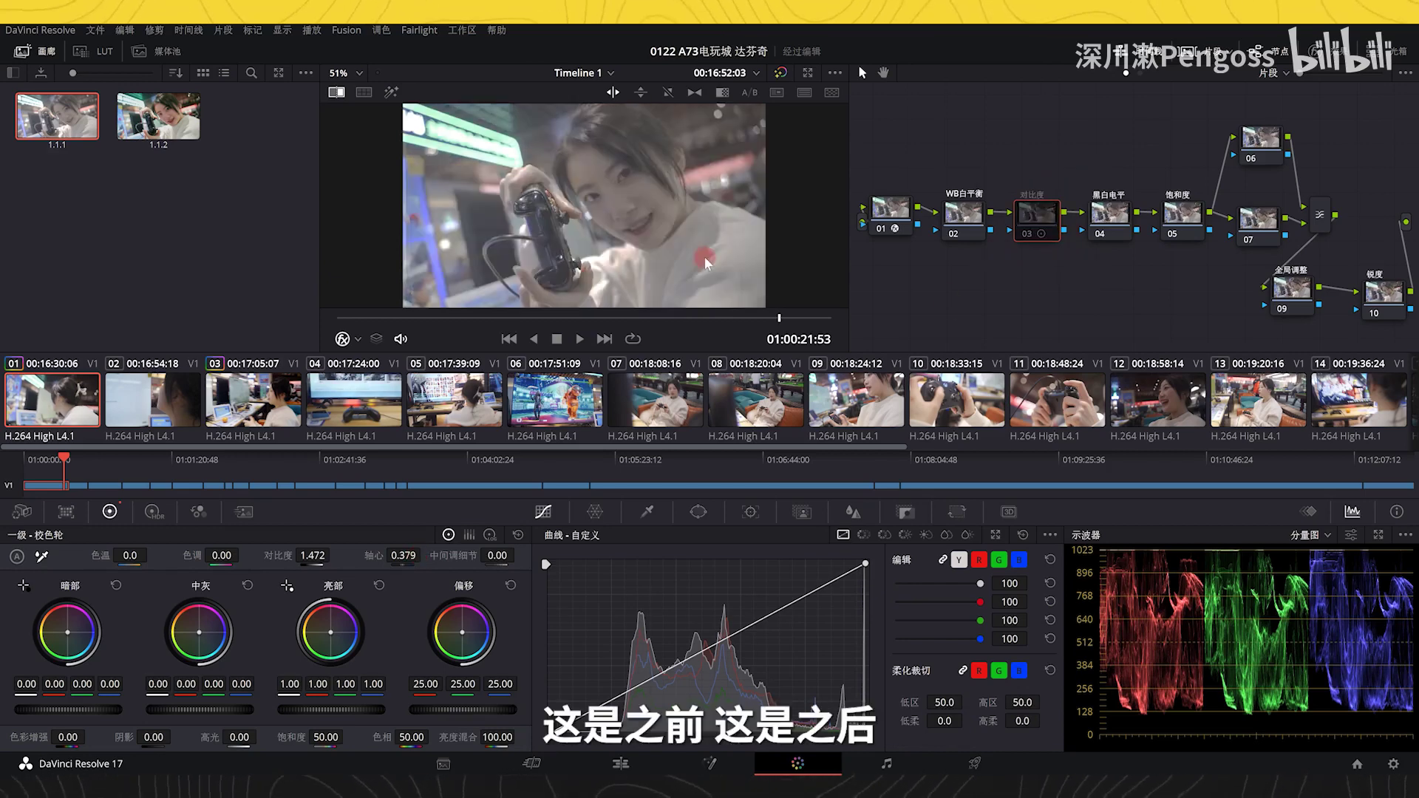
{"action": "key", "text": "ctrl+d"}
{"action": "key", "text": "ctrl+d"}
{"action": "key", "text": "ctrl+d"}
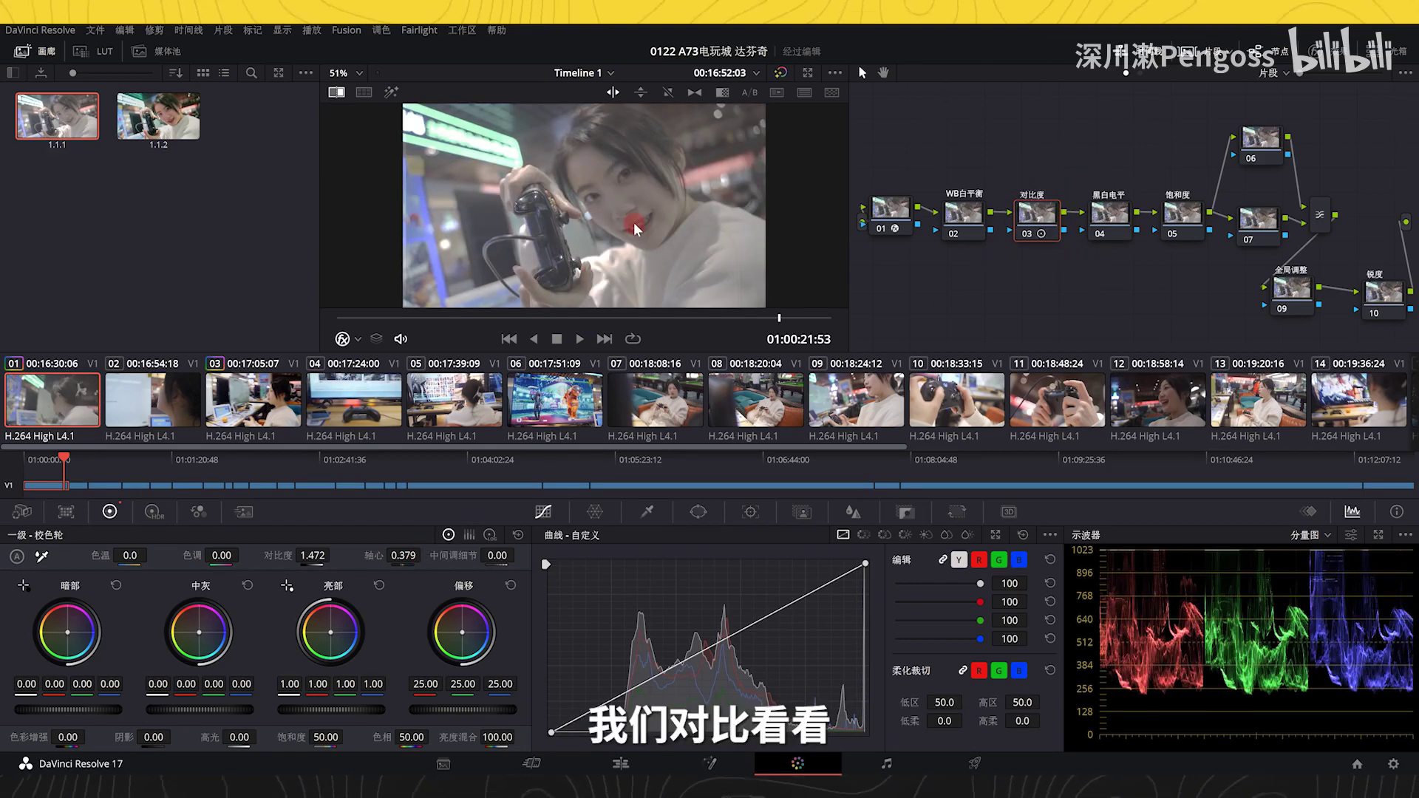
On the 黑白电平 node, set the master levels to 0.95 for 亮部, -0.02 for 暗部 and 0.03 for 中灰.
{"action": "left_click", "coordinate": [1109, 214]}
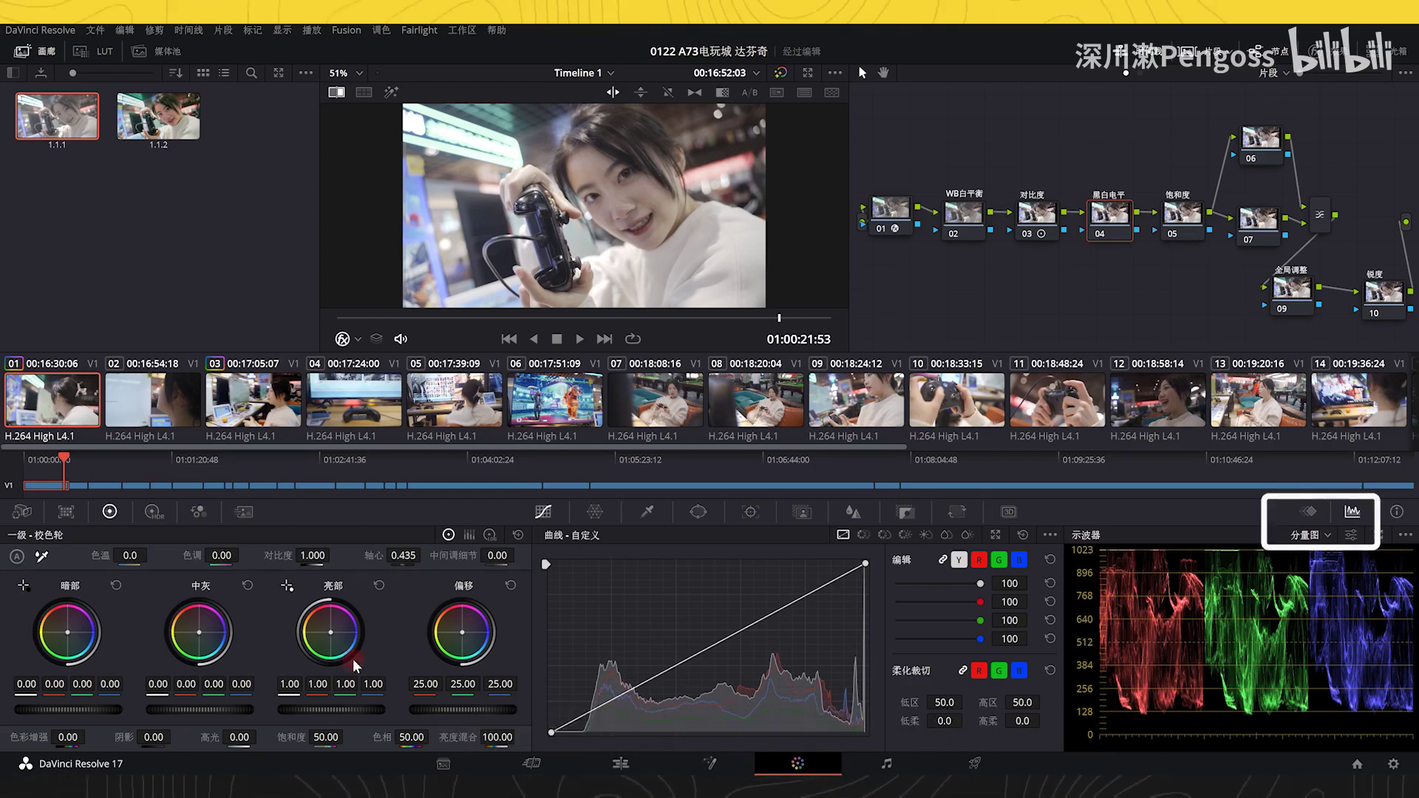
{"action": "left_click_drag", "start_coordinate": [339, 708], "coordinate": [222, 717]}
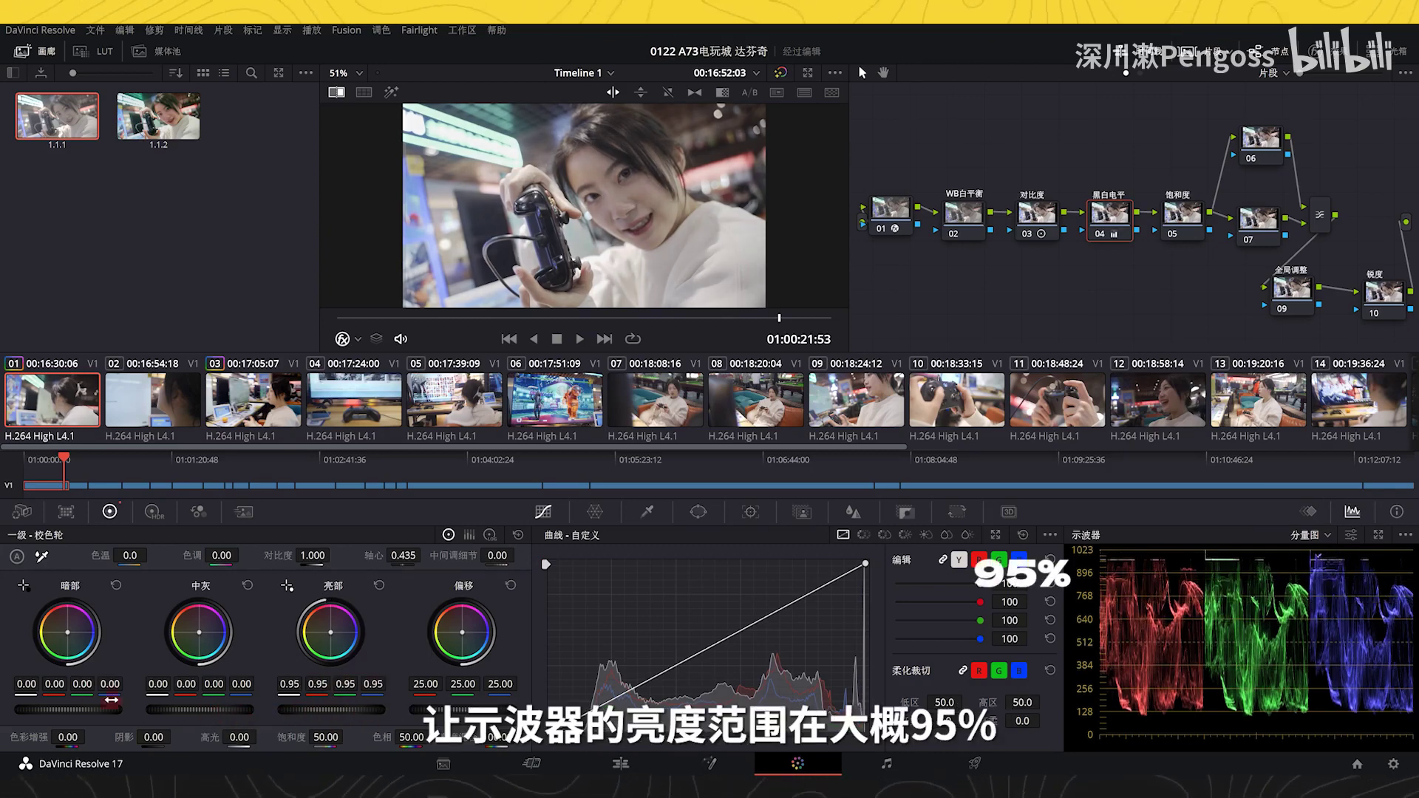
{"action": "left_click_drag", "start_coordinate": [74, 710], "coordinate": [16, 711]}
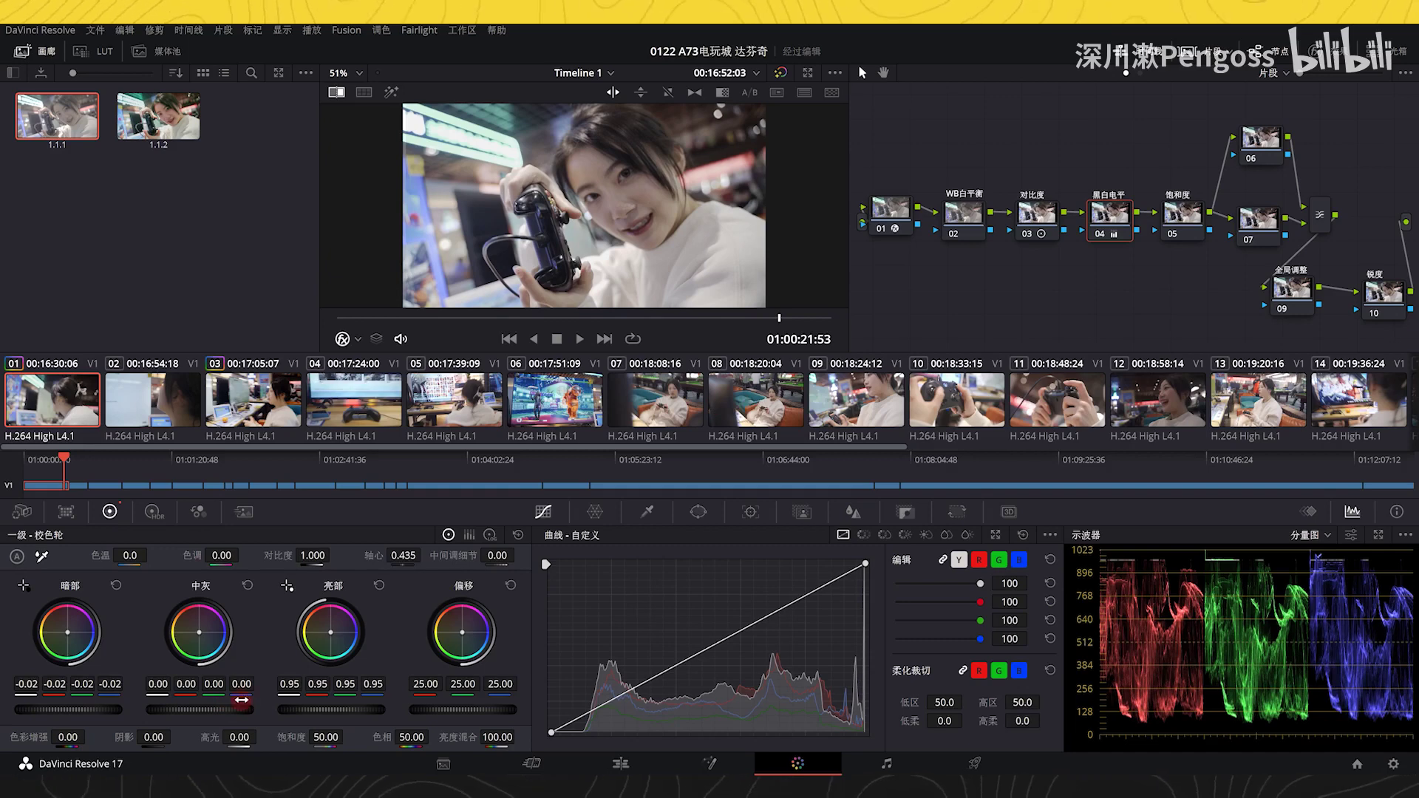
{"action": "left_click_drag", "start_coordinate": [194, 711], "coordinate": [322, 718]}
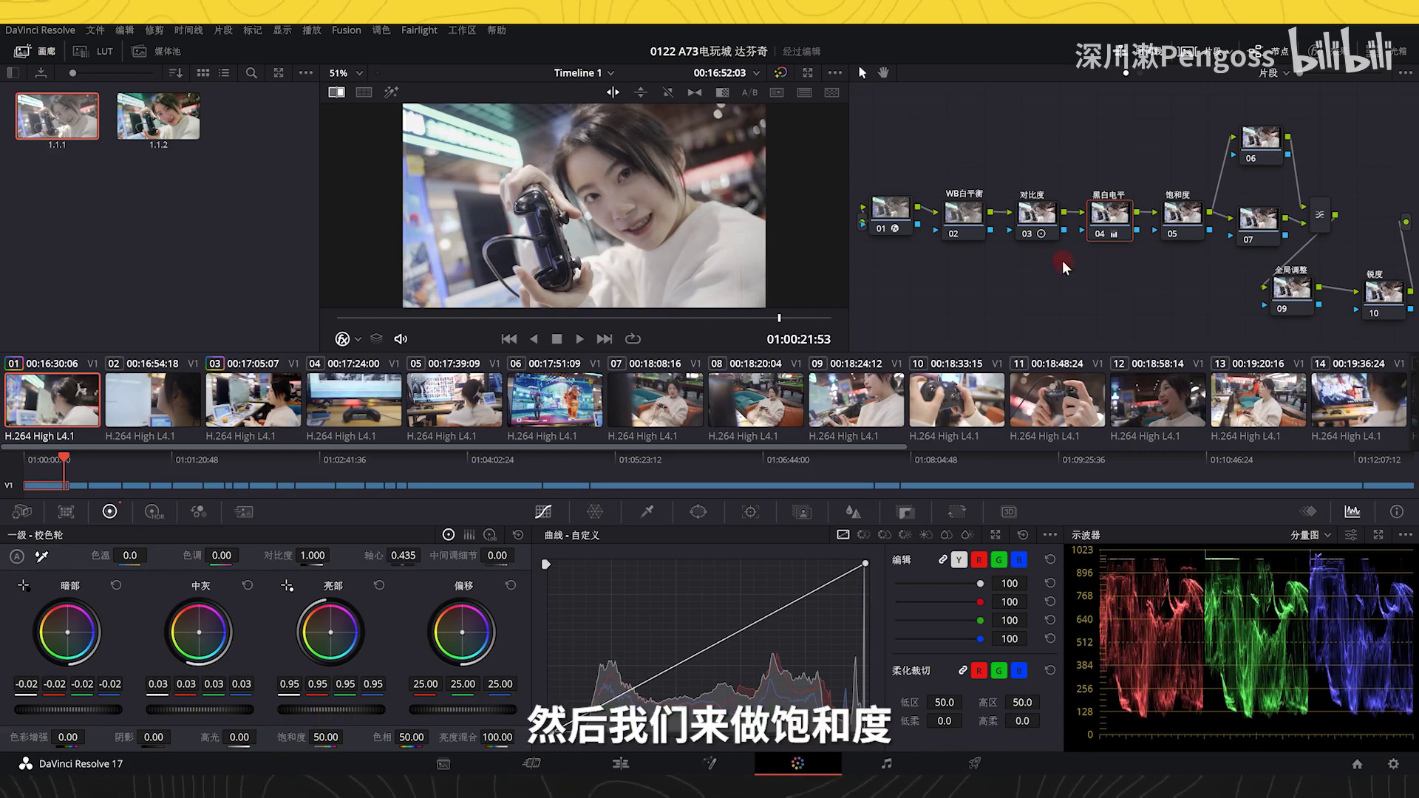
On the 饱和度 node, use the RGB mixer to raise red in red output, green in green output and blue in blue output to 2.00.
{"action": "left_click", "coordinate": [1181, 216]}
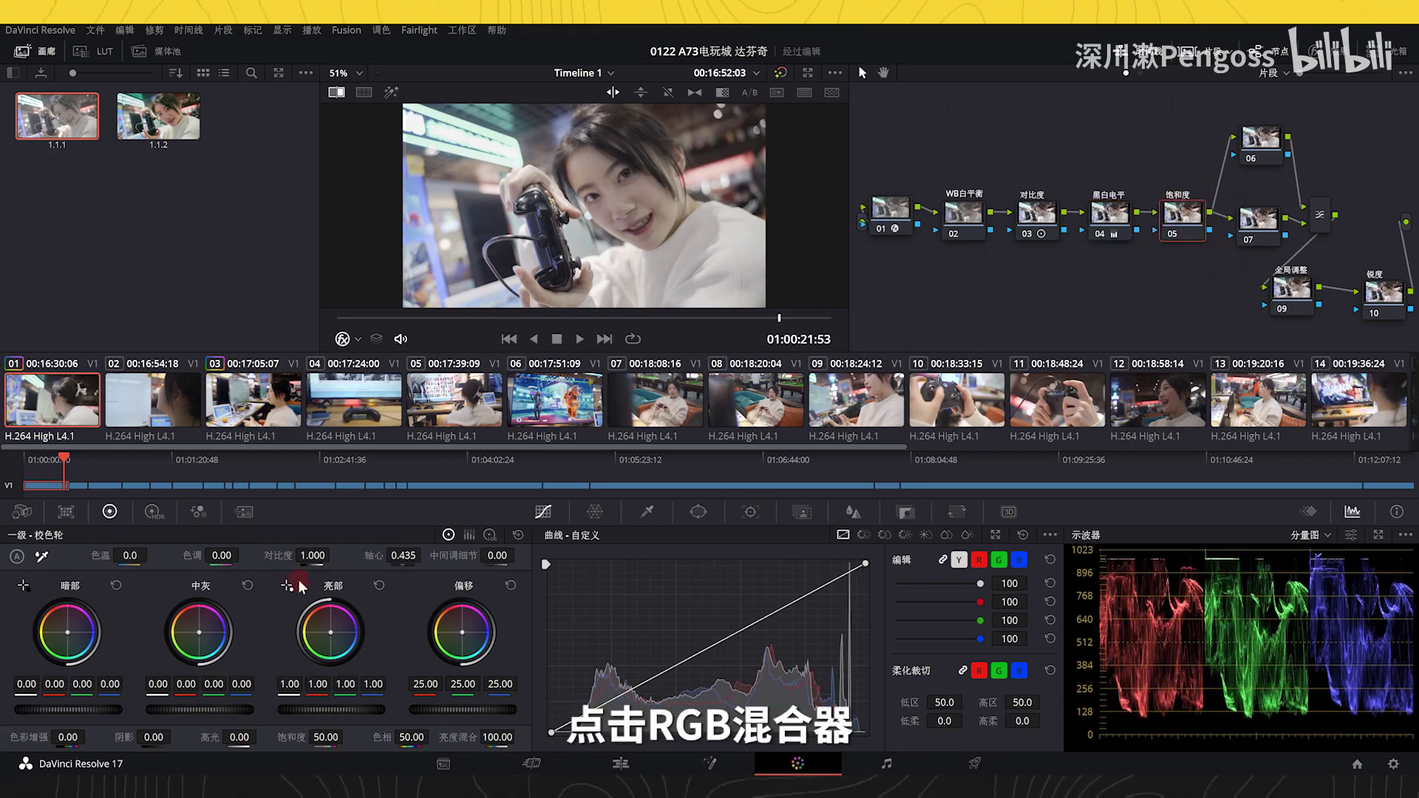
{"action": "left_click", "coordinate": [198, 517]}
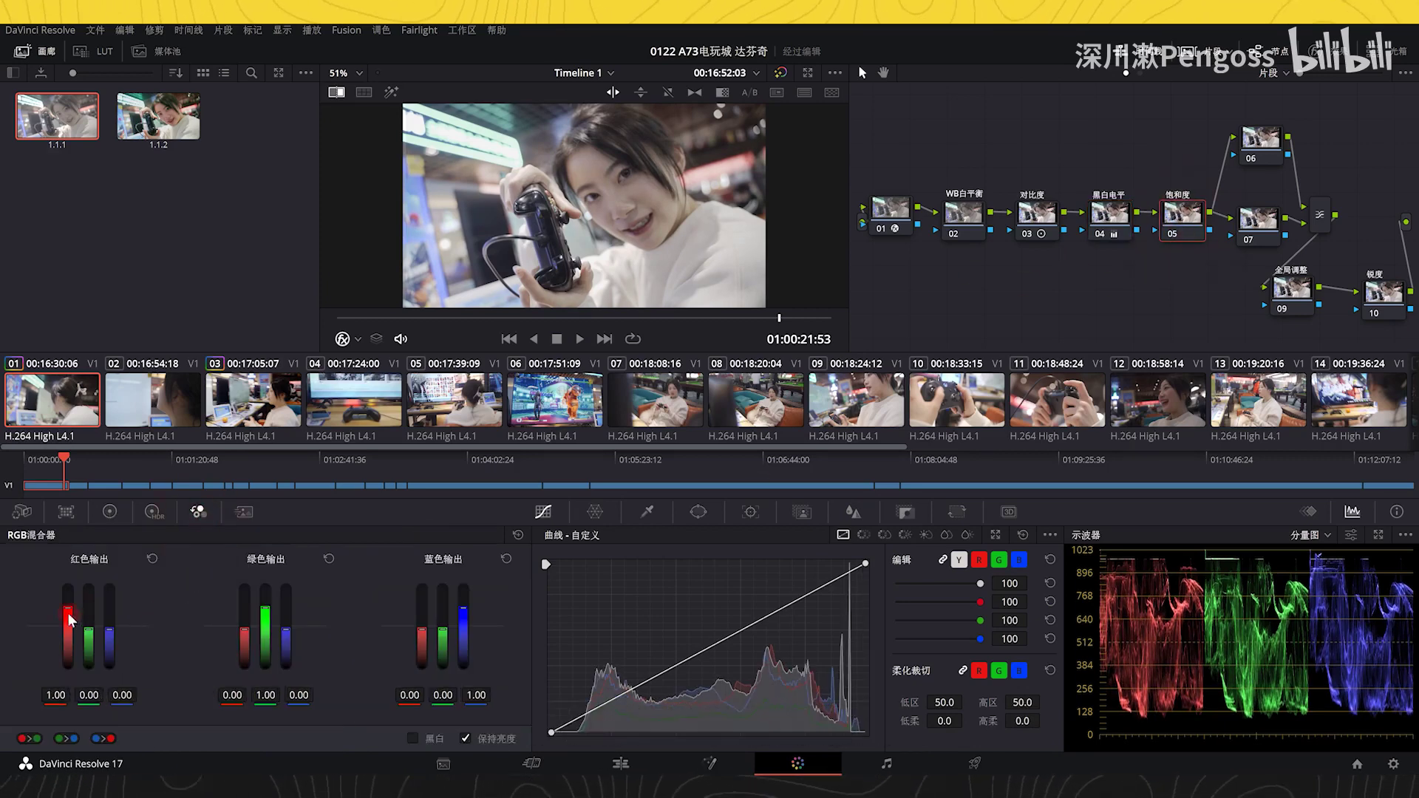
{"action": "left_click_drag", "start_coordinate": [69, 619], "coordinate": [150, 588]}
{"action": "left_click_drag", "start_coordinate": [262, 608], "coordinate": [265, 587]}
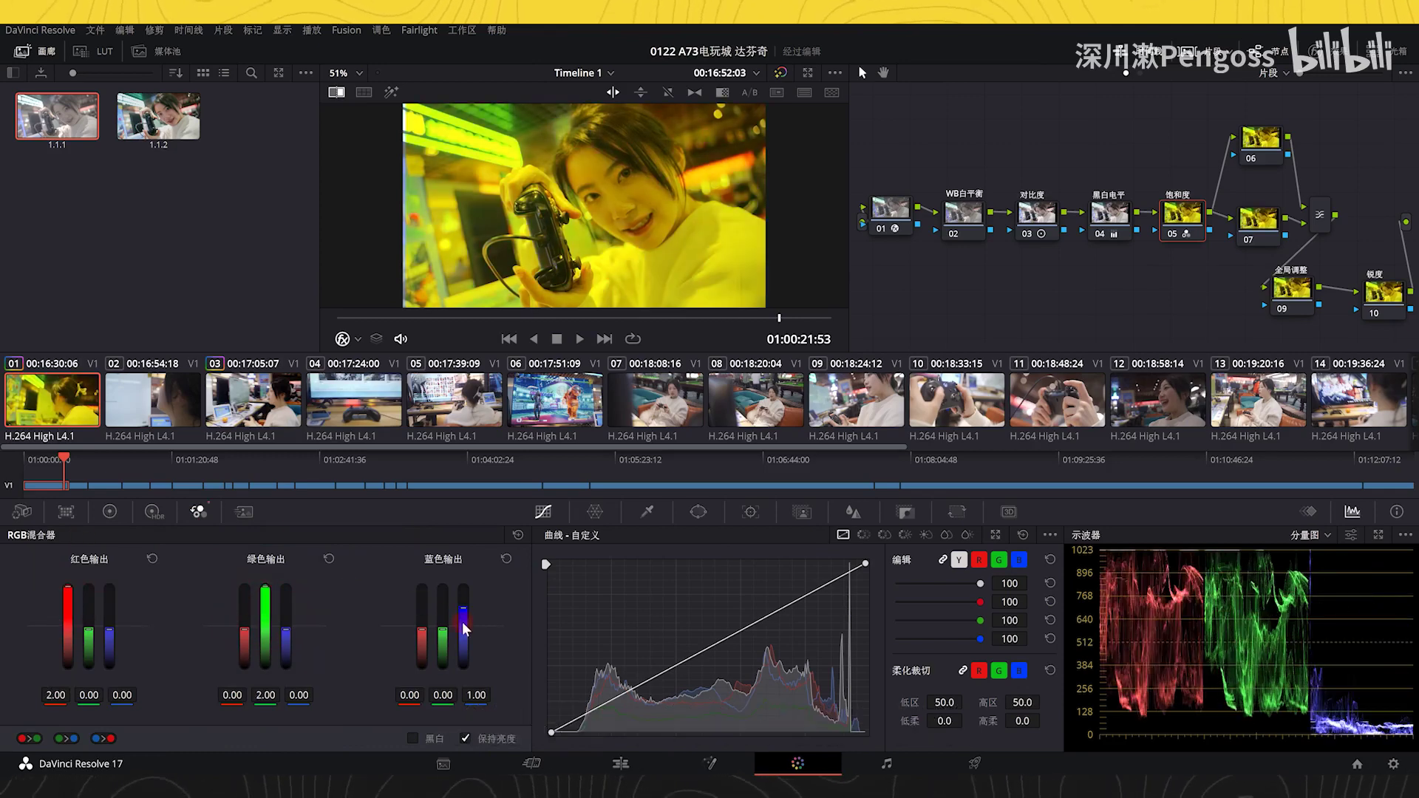
{"action": "left_click_drag", "start_coordinate": [463, 608], "coordinate": [466, 587]}
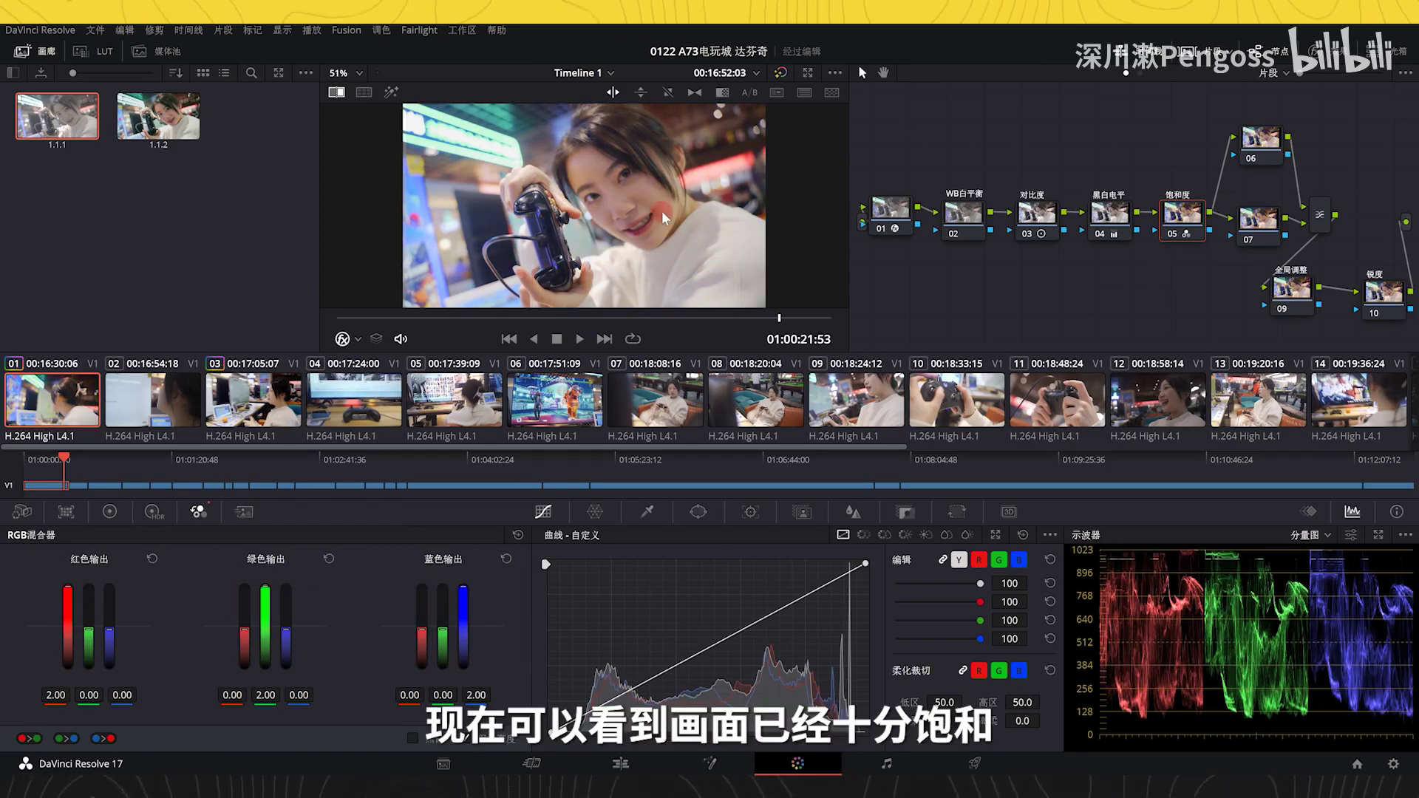
On the WB白平衡 node, shift the 偏移 color wheel slightly toward red and magenta, to 25.64, 24.34 and 23.90.
{"action": "scroll", "coordinate": [663, 215], "scroll_direction": "up", "scroll_amount": 2}
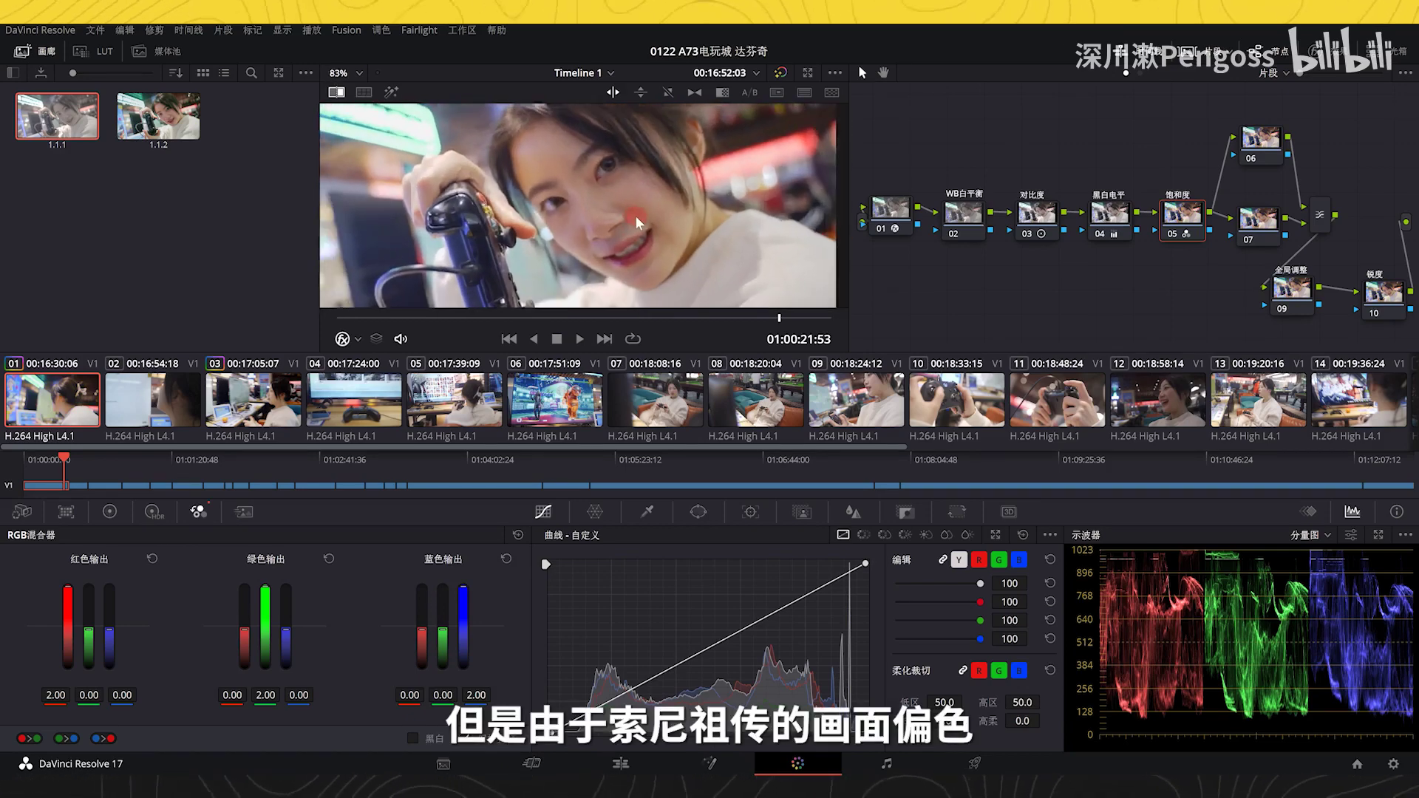
{"action": "scroll", "coordinate": [636, 215], "scroll_direction": "down", "scroll_amount": 1}
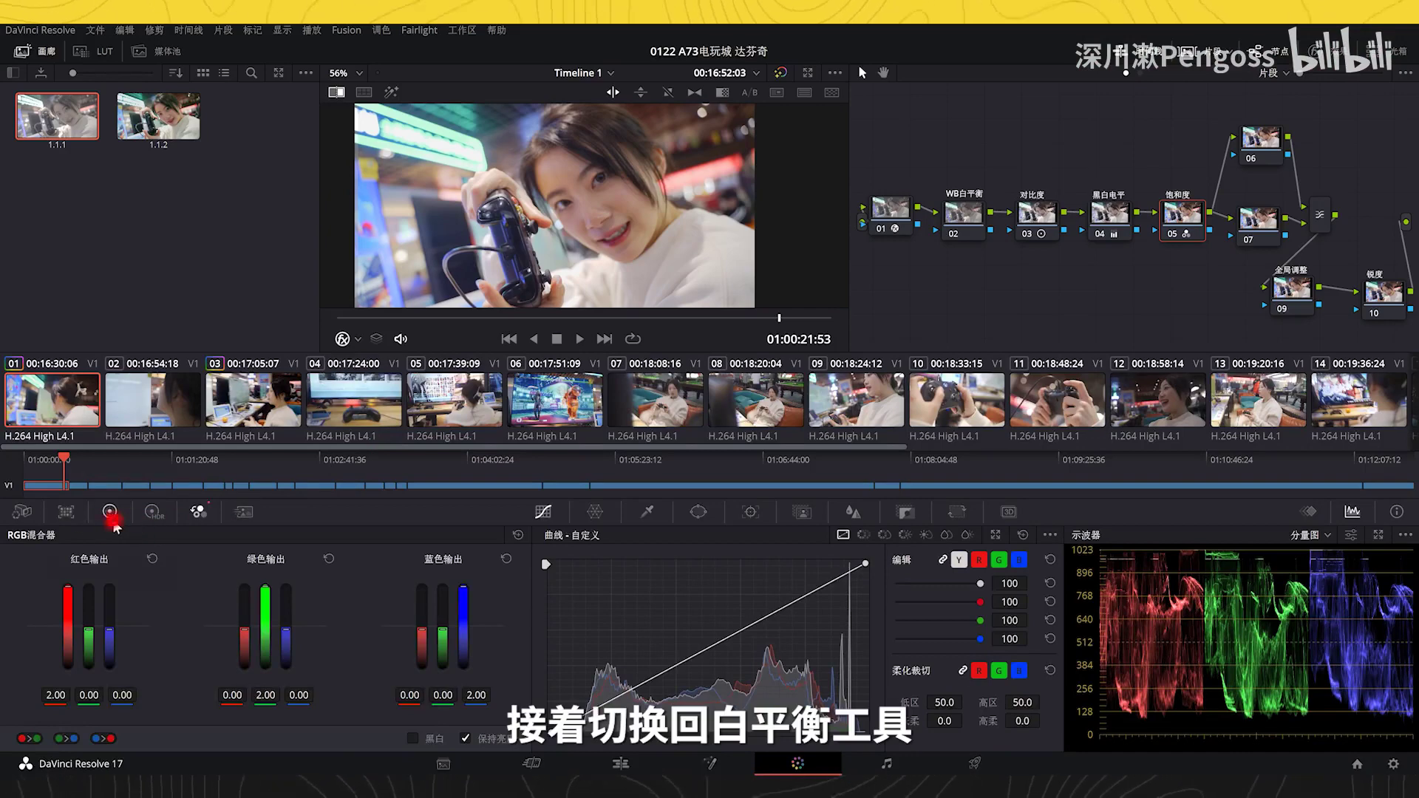
{"action": "left_click", "coordinate": [110, 515]}
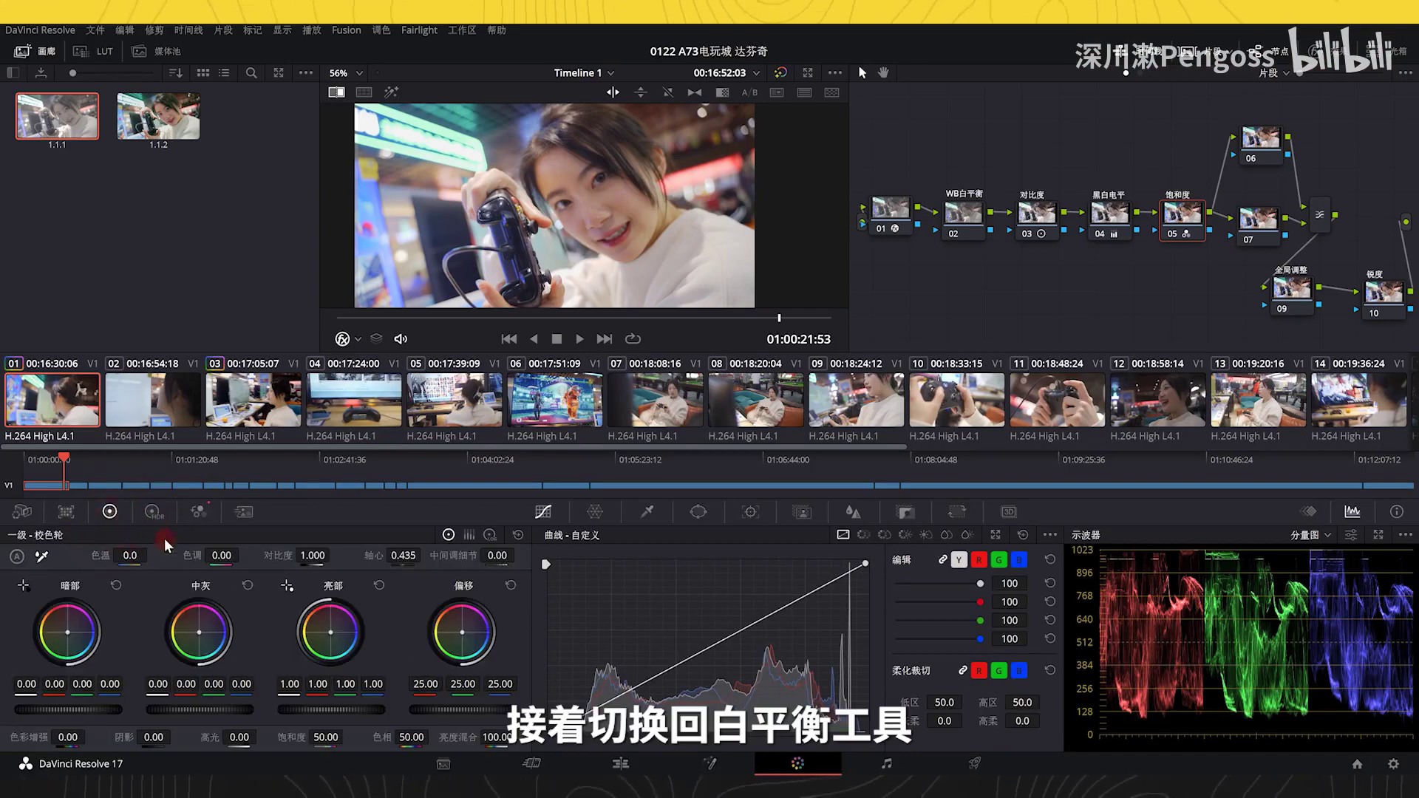
{"action": "left_click", "coordinate": [963, 214]}
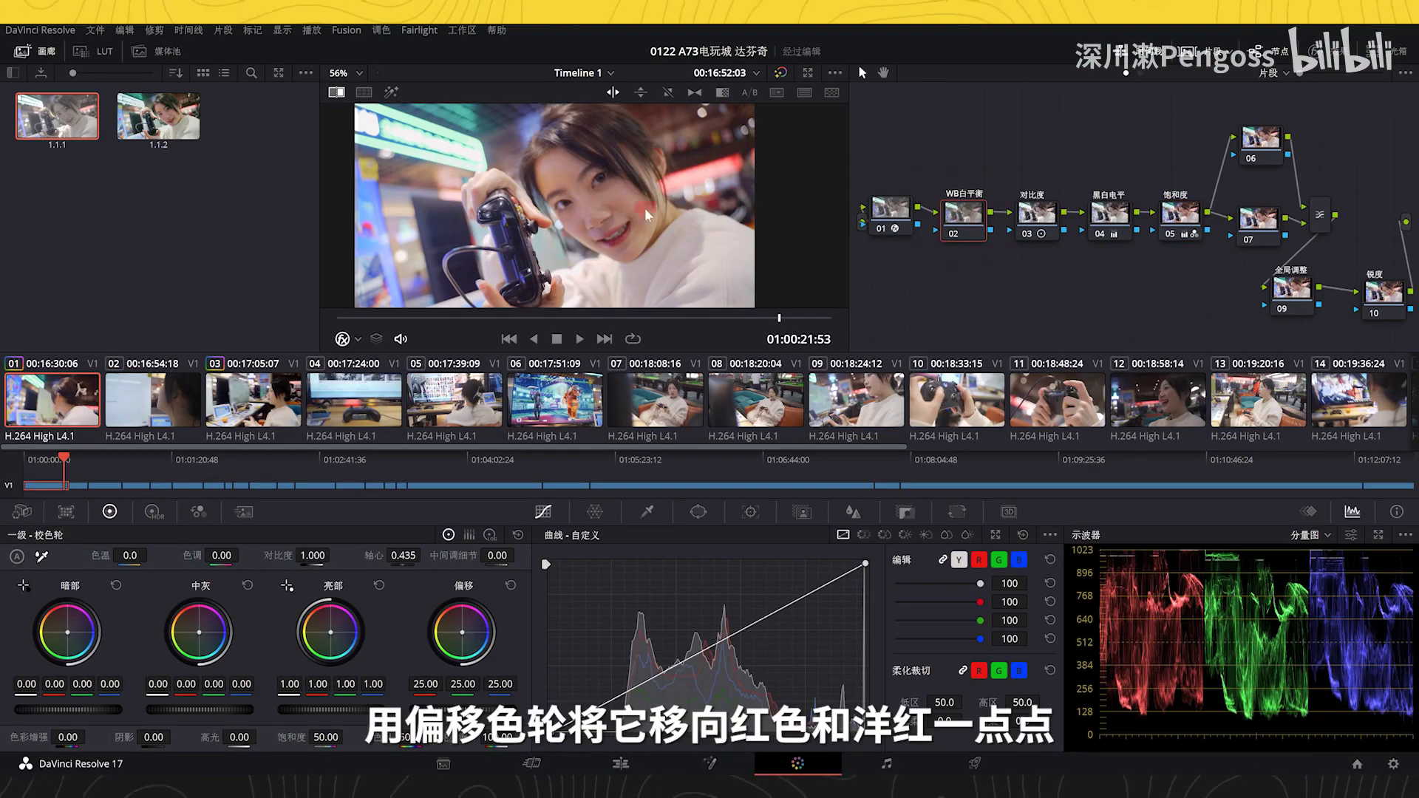
{"action": "left_click_drag", "start_coordinate": [462, 632], "coordinate": [459, 633]}
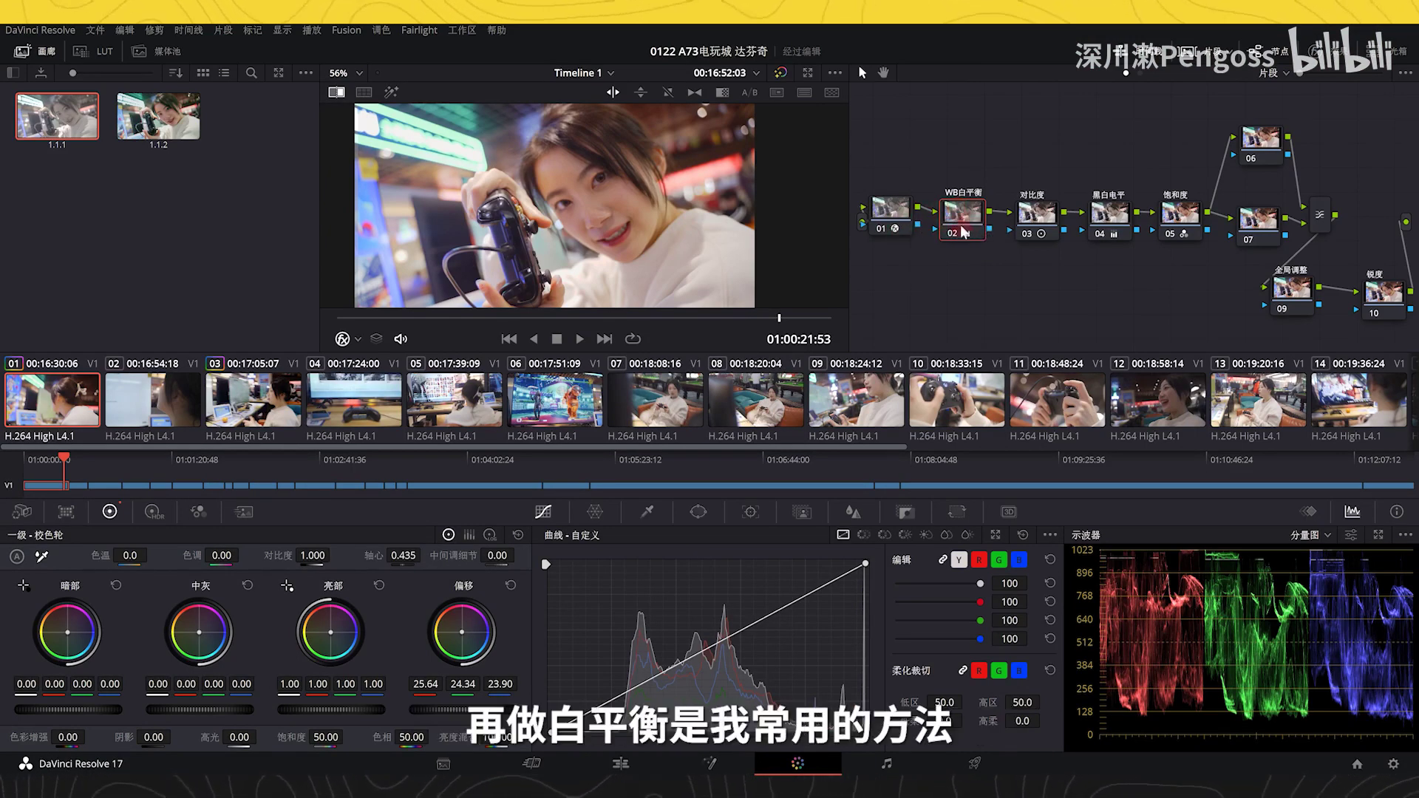
{"action": "left_click", "coordinate": [1183, 214]}
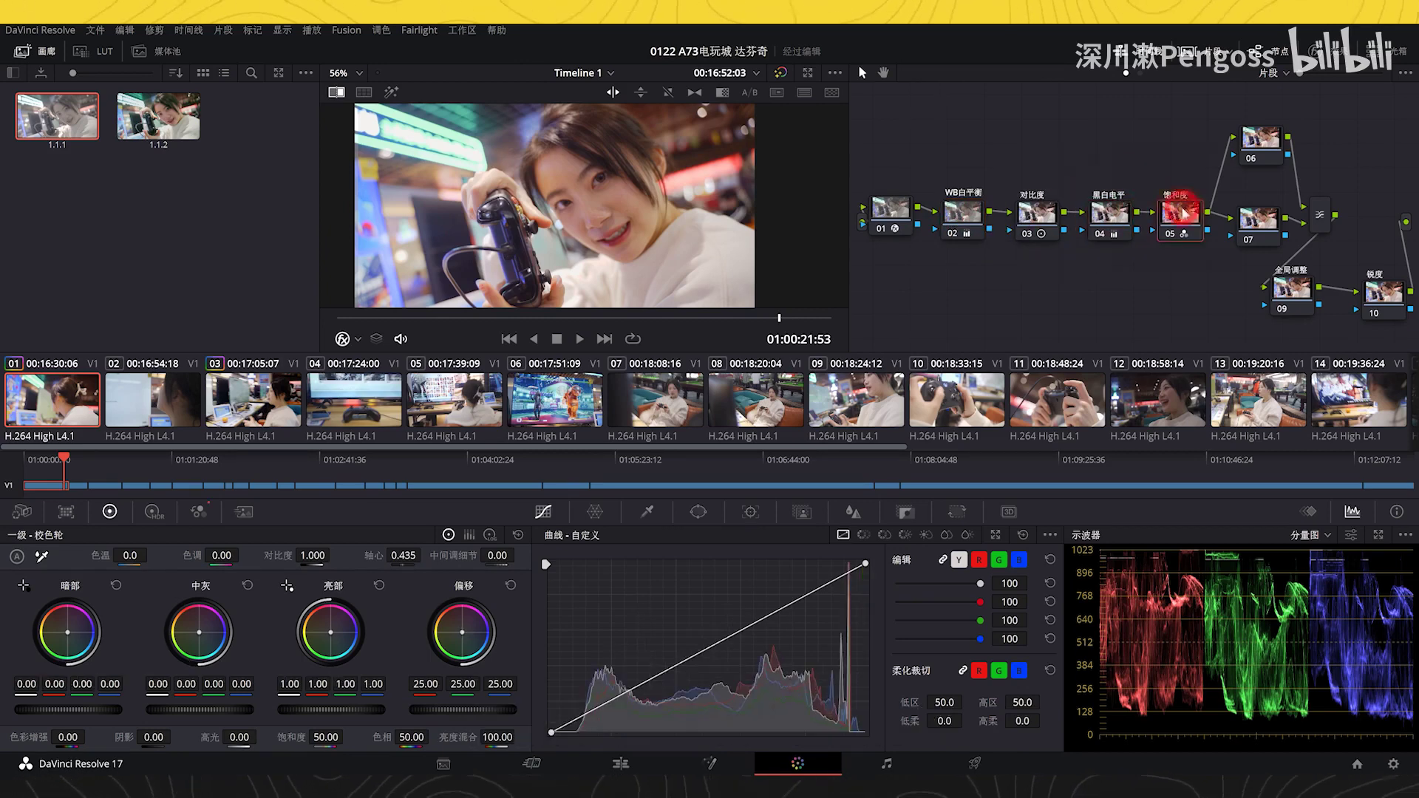
{"action": "left_click", "coordinate": [962, 215]}
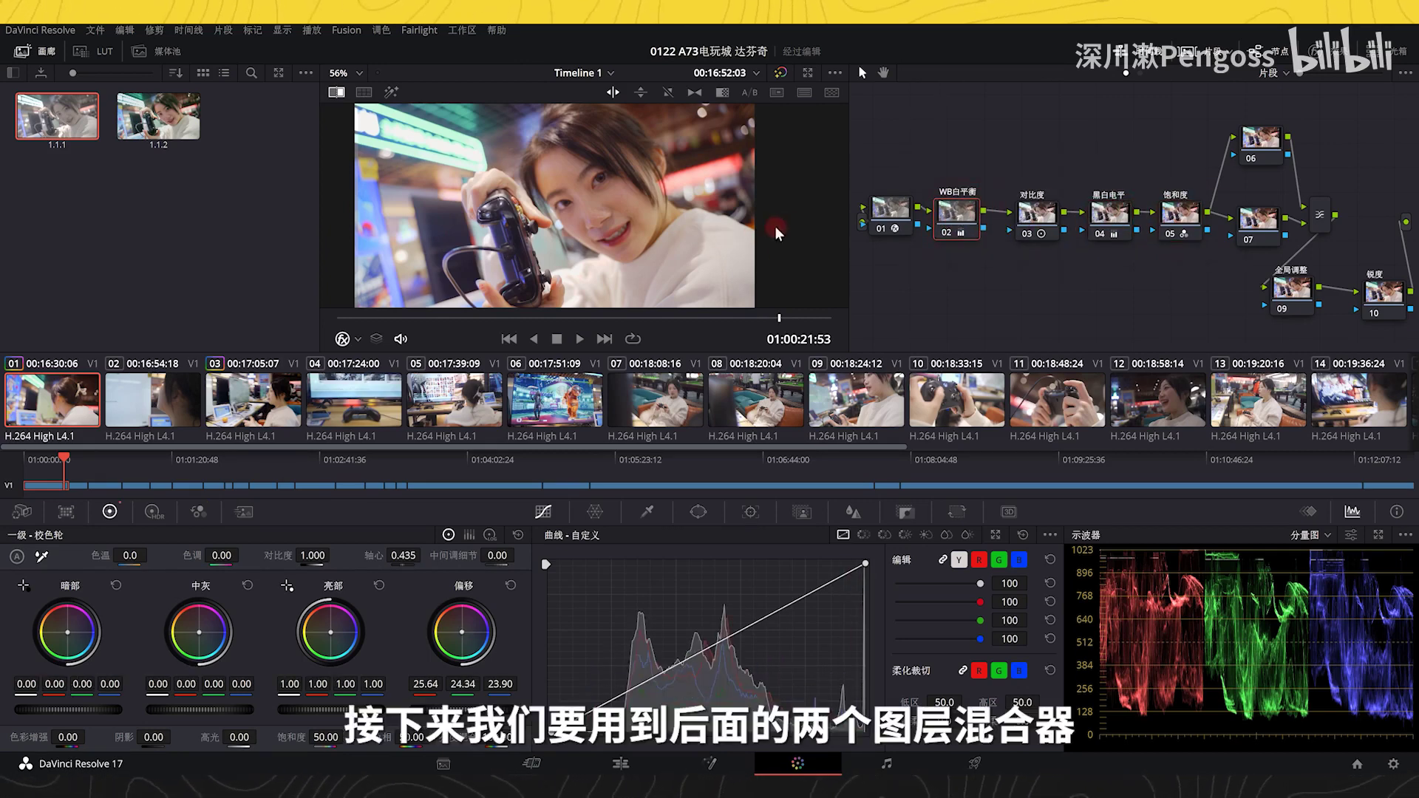
Reposition parallel nodes 06 and 07 and the layer mixer, spacing the two branches further apart.
{"action": "left_click_drag", "start_coordinate": [1263, 144], "coordinate": [1260, 158]}
{"action": "left_click_drag", "start_coordinate": [1276, 223], "coordinate": [1264, 229]}
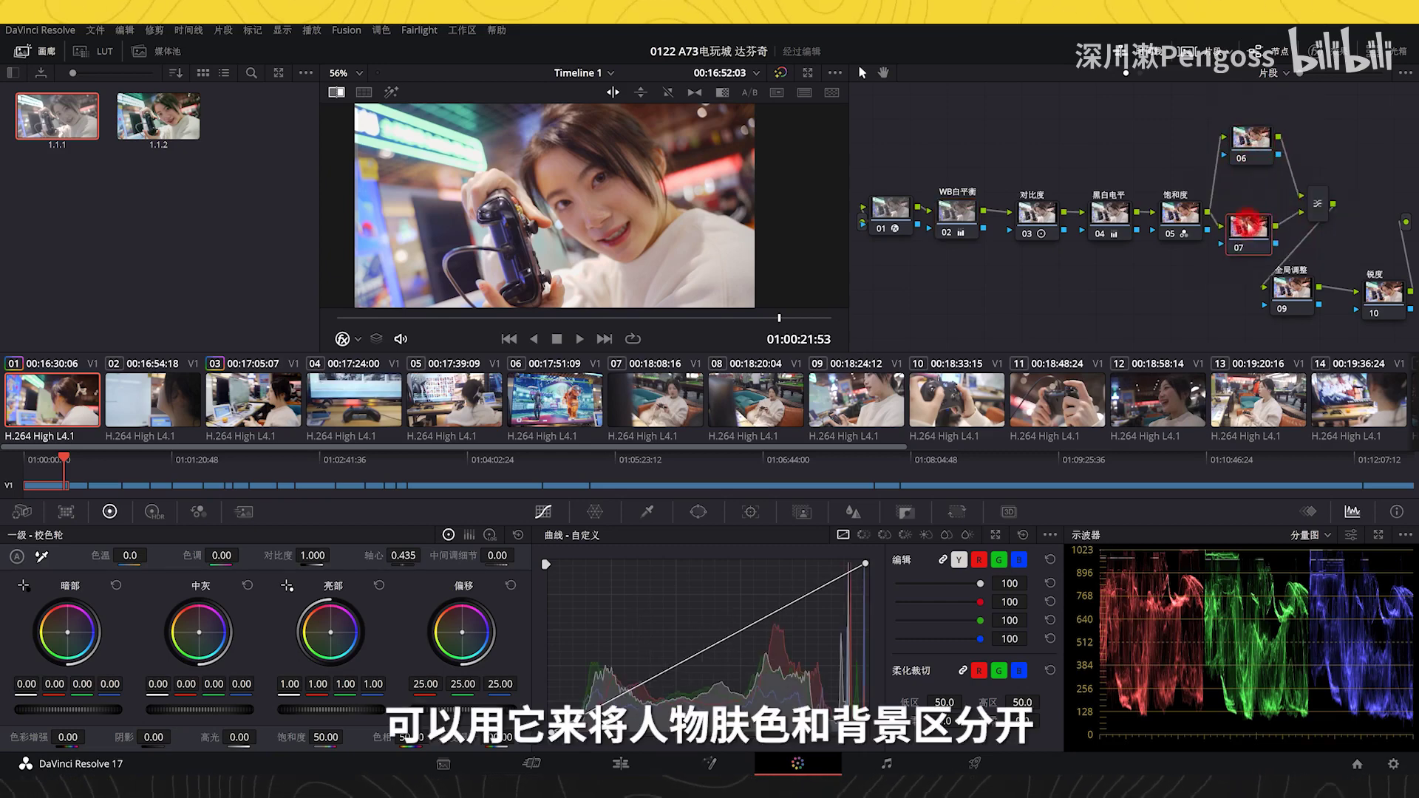
{"action": "scroll", "coordinate": [613, 193], "scroll_direction": "up", "scroll_amount": 3}
{"action": "scroll", "coordinate": [622, 201], "scroll_direction": "down", "scroll_amount": 4}
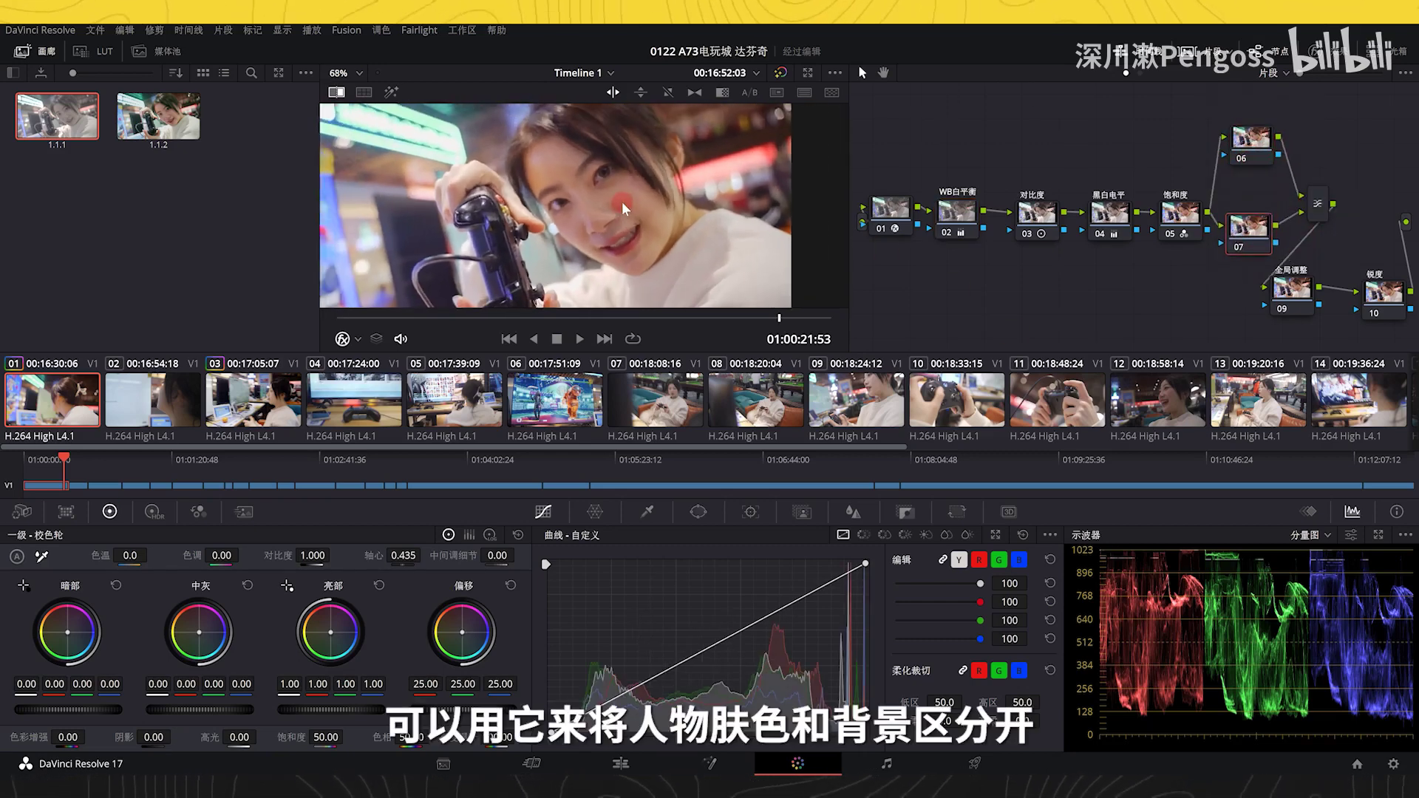
{"action": "left_click_drag", "start_coordinate": [1252, 235], "coordinate": [1250, 245]}
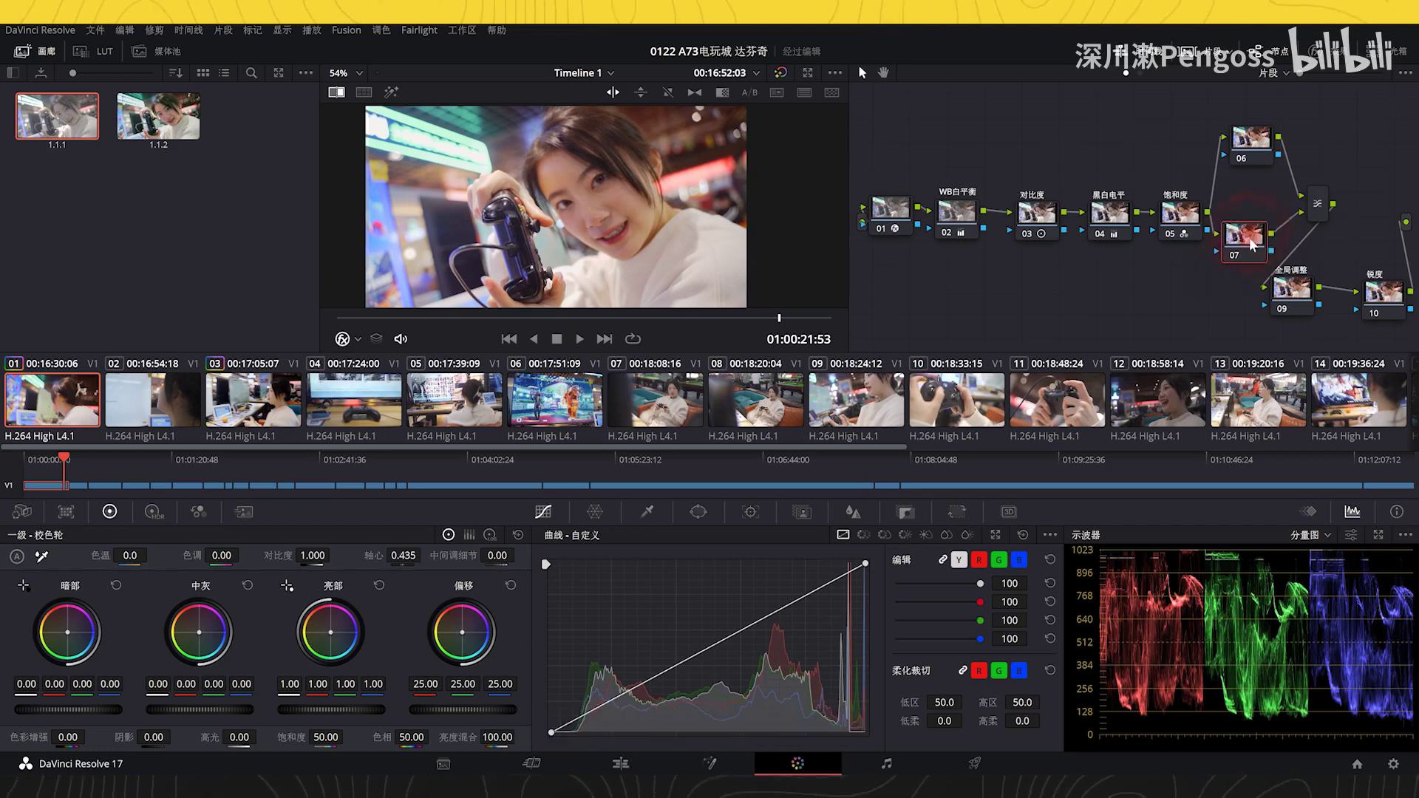
On node 07, sample the face's skin tone with the HSL qualifier, show the selection highlight and add more skin areas.
{"action": "left_click", "coordinate": [668, 527]}
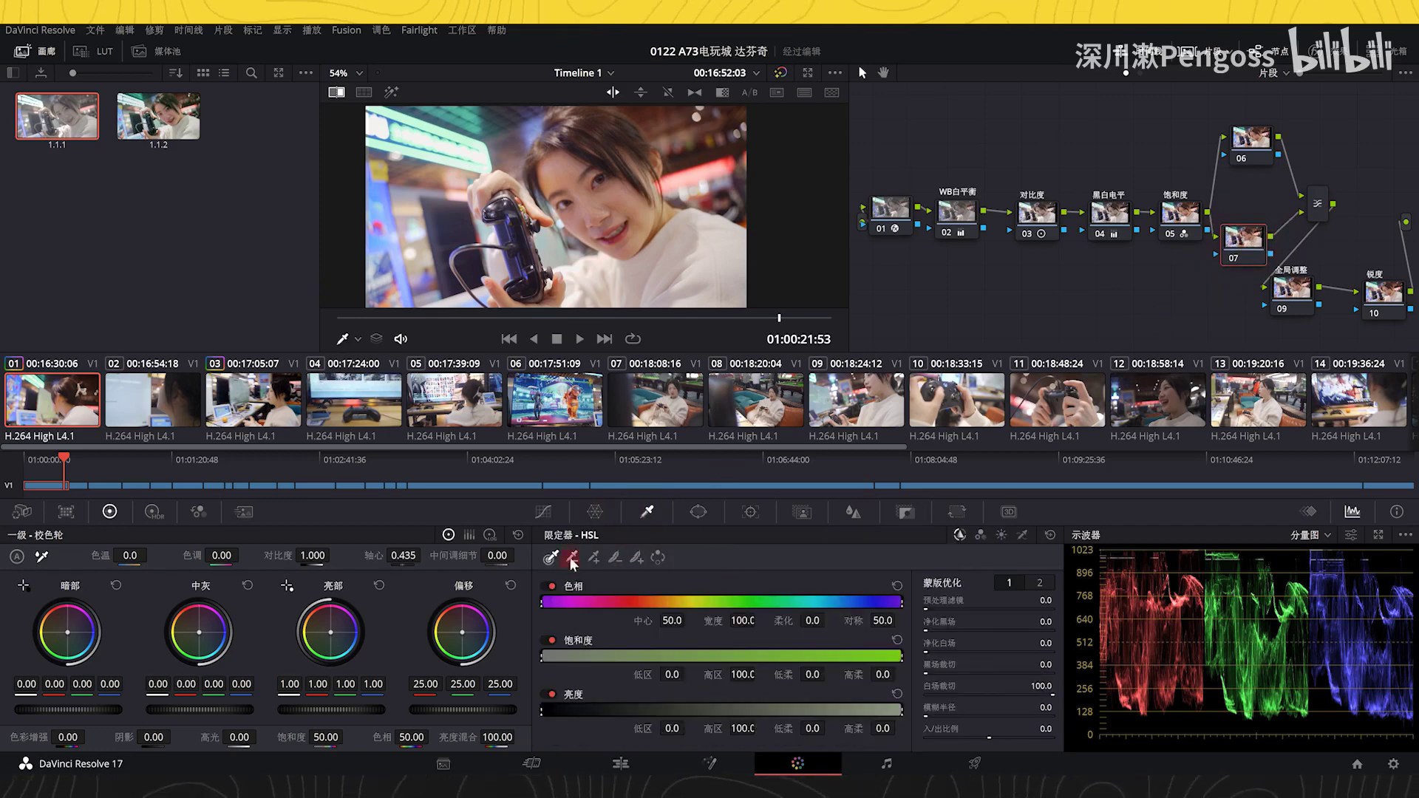
{"action": "left_click", "coordinate": [619, 201]}
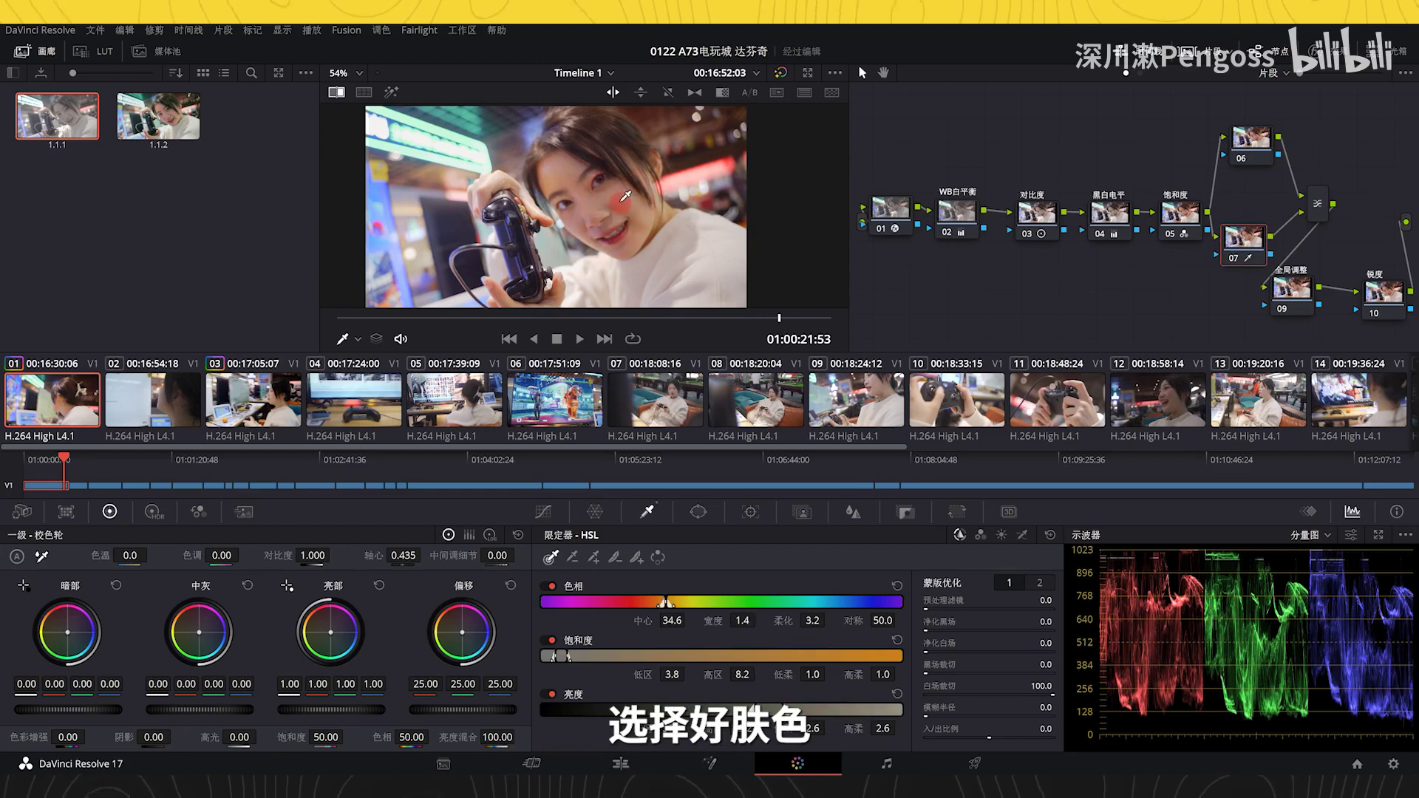
{"action": "left_click", "coordinate": [391, 91]}
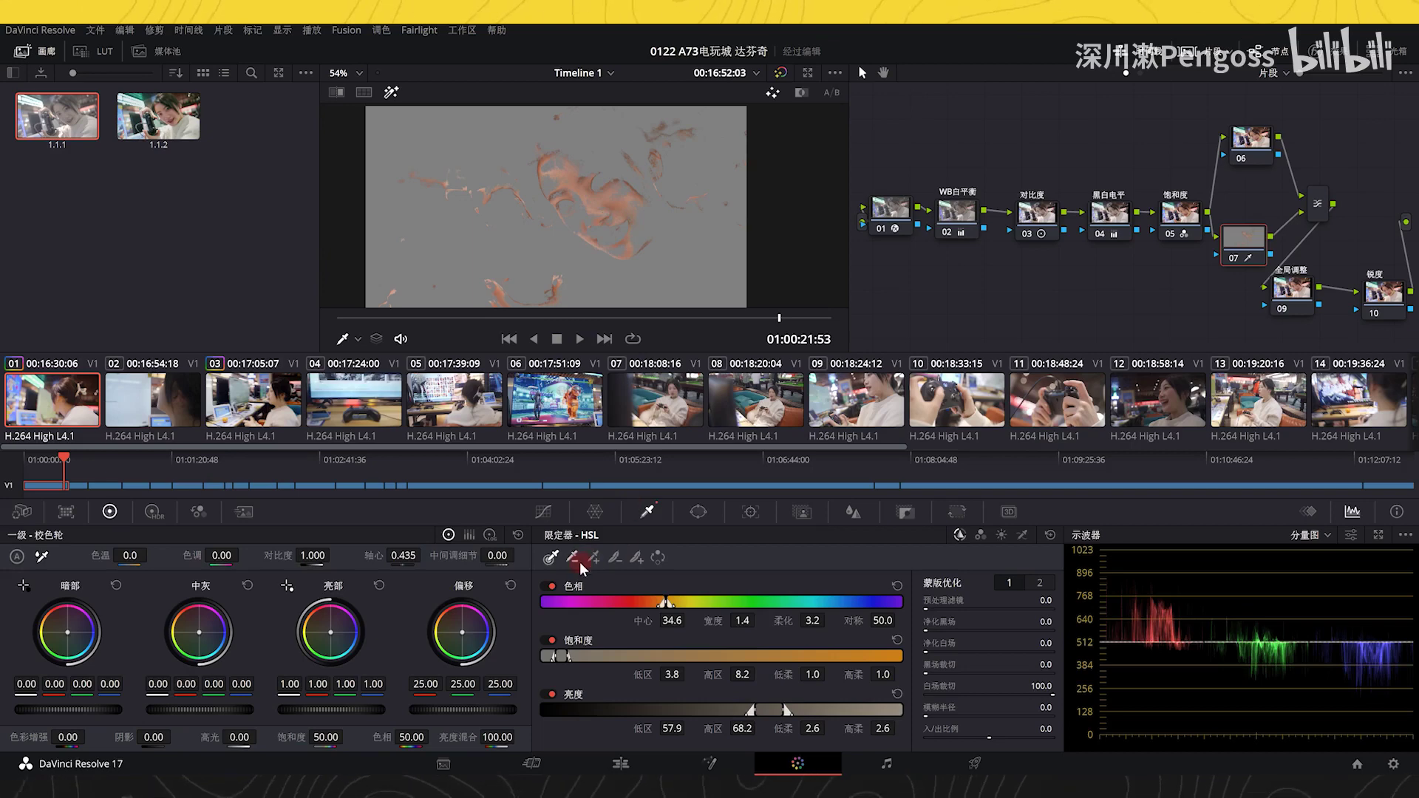
{"action": "left_click", "coordinate": [625, 201]}
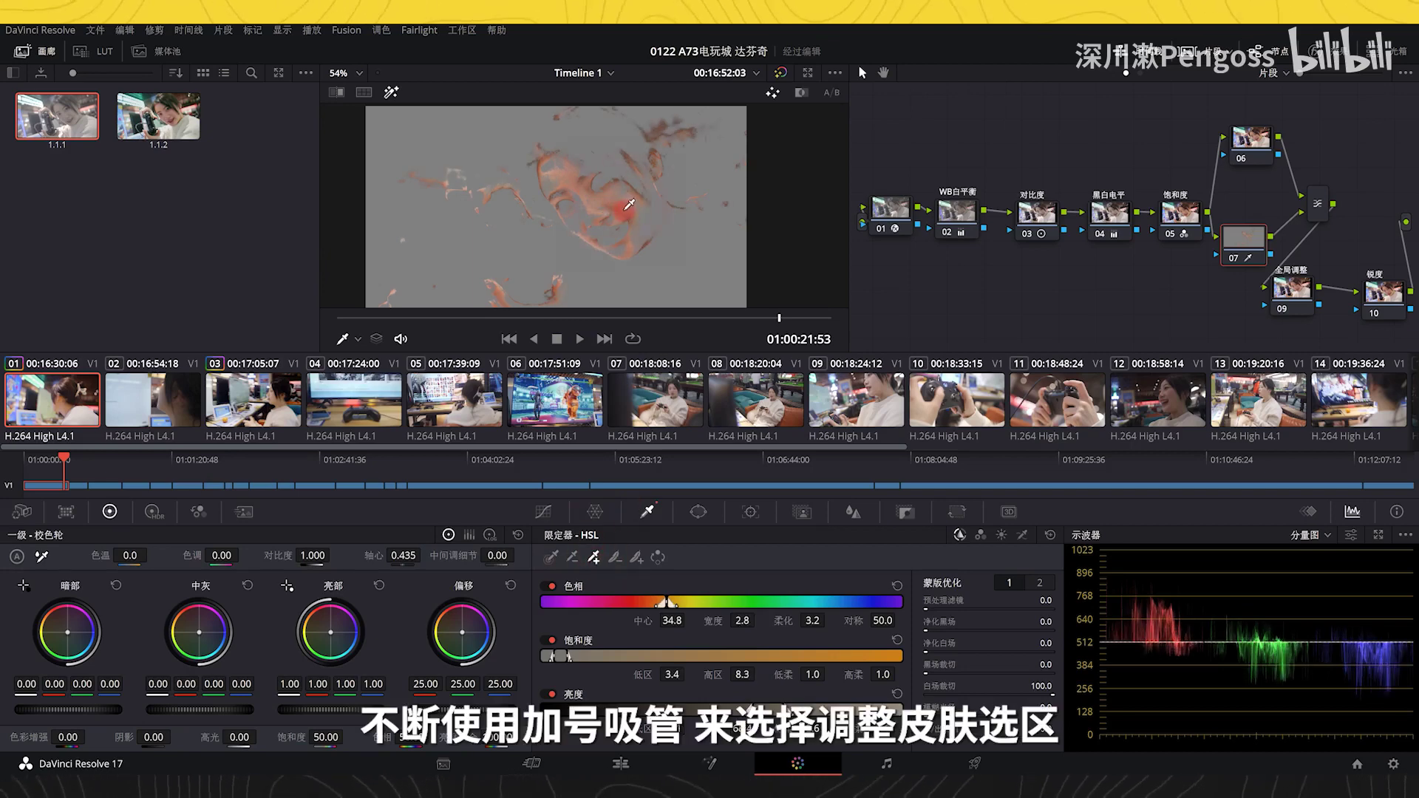
{"action": "left_click", "coordinate": [631, 216]}
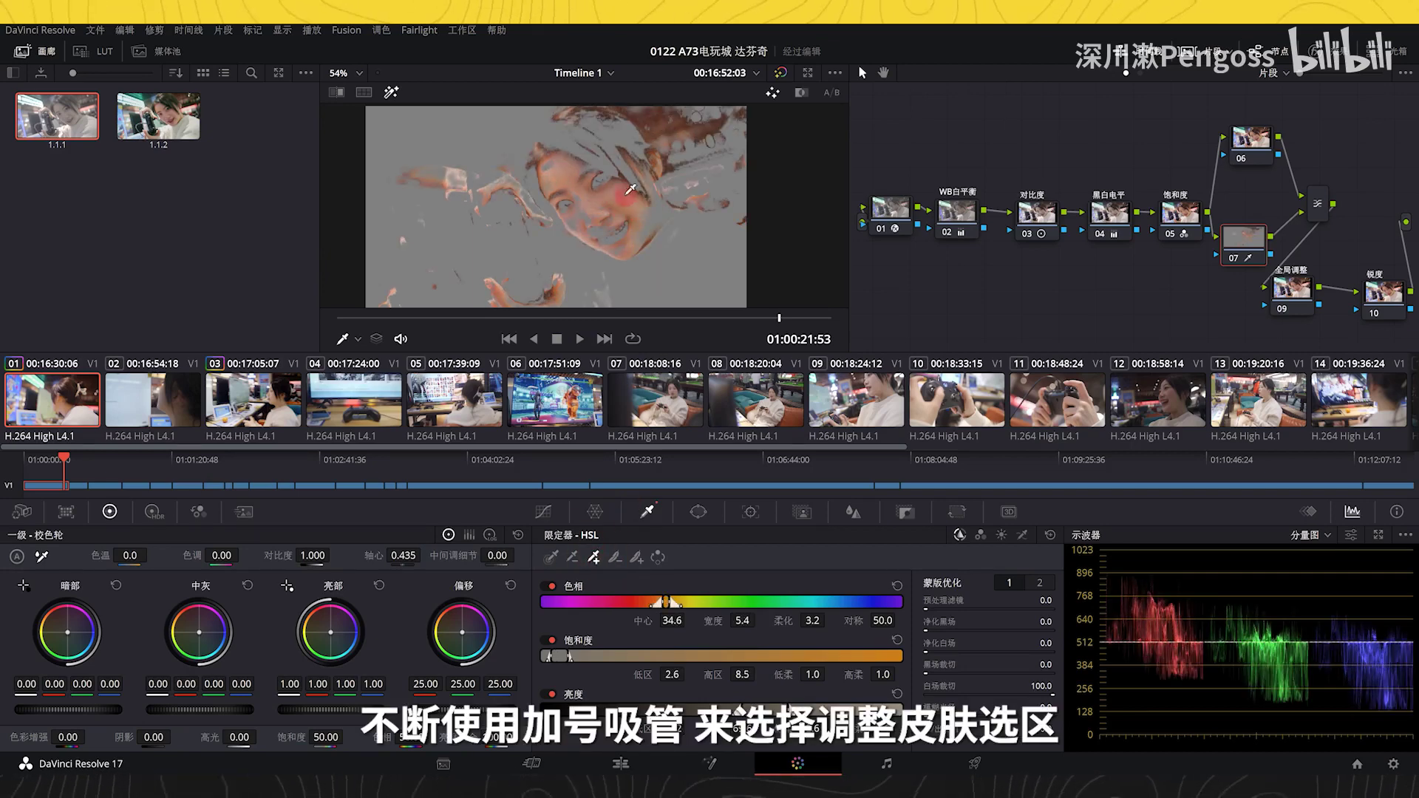
{"action": "left_click", "coordinate": [625, 193]}
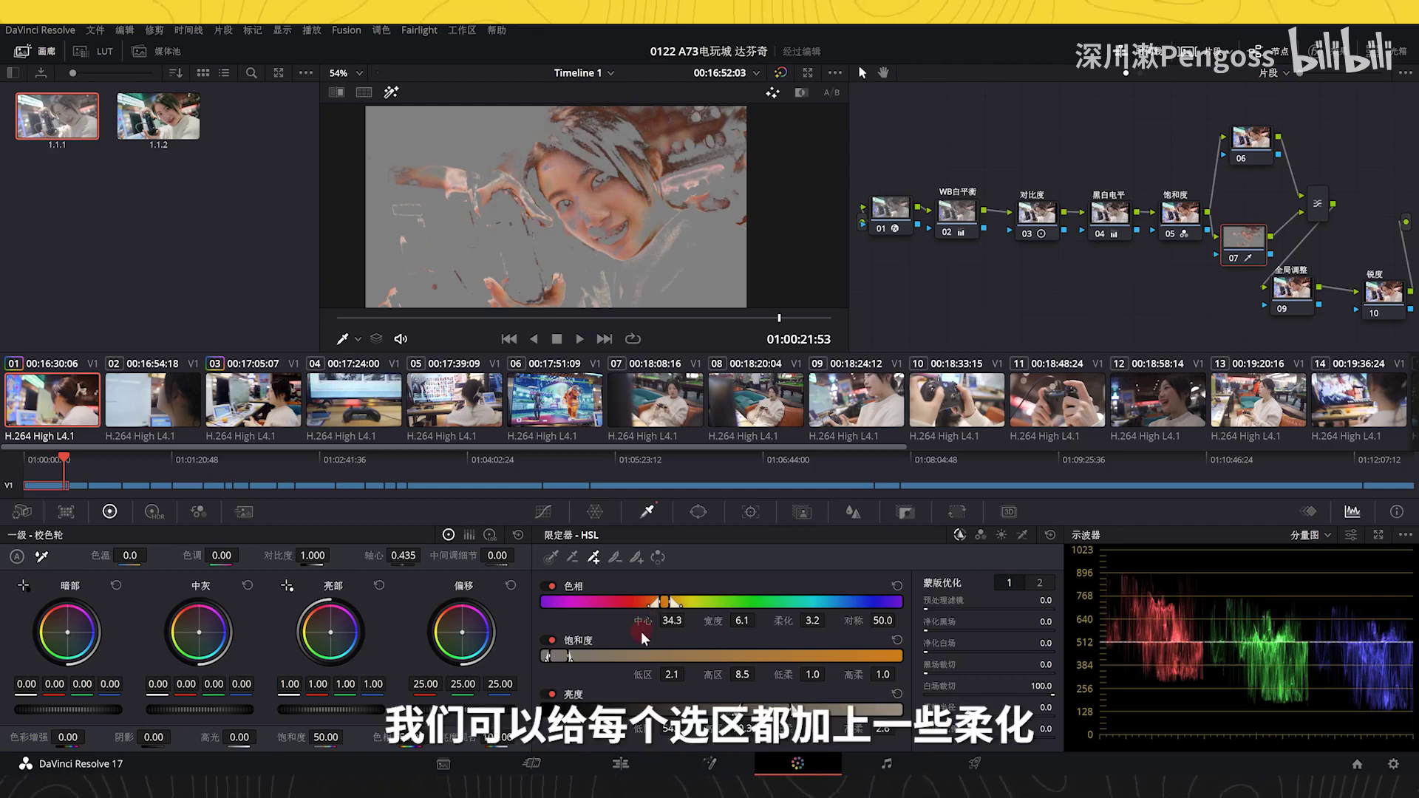
Refine the skin key to hue center 35.7, width 14.6, softness 3.1; saturation 3.4–14.3, softness 0.6/23.2; luminance 59.5–68.2, softness 3.3/5.2.
{"action": "left_click_drag", "start_coordinate": [826, 628], "coordinate": [887, 628]}
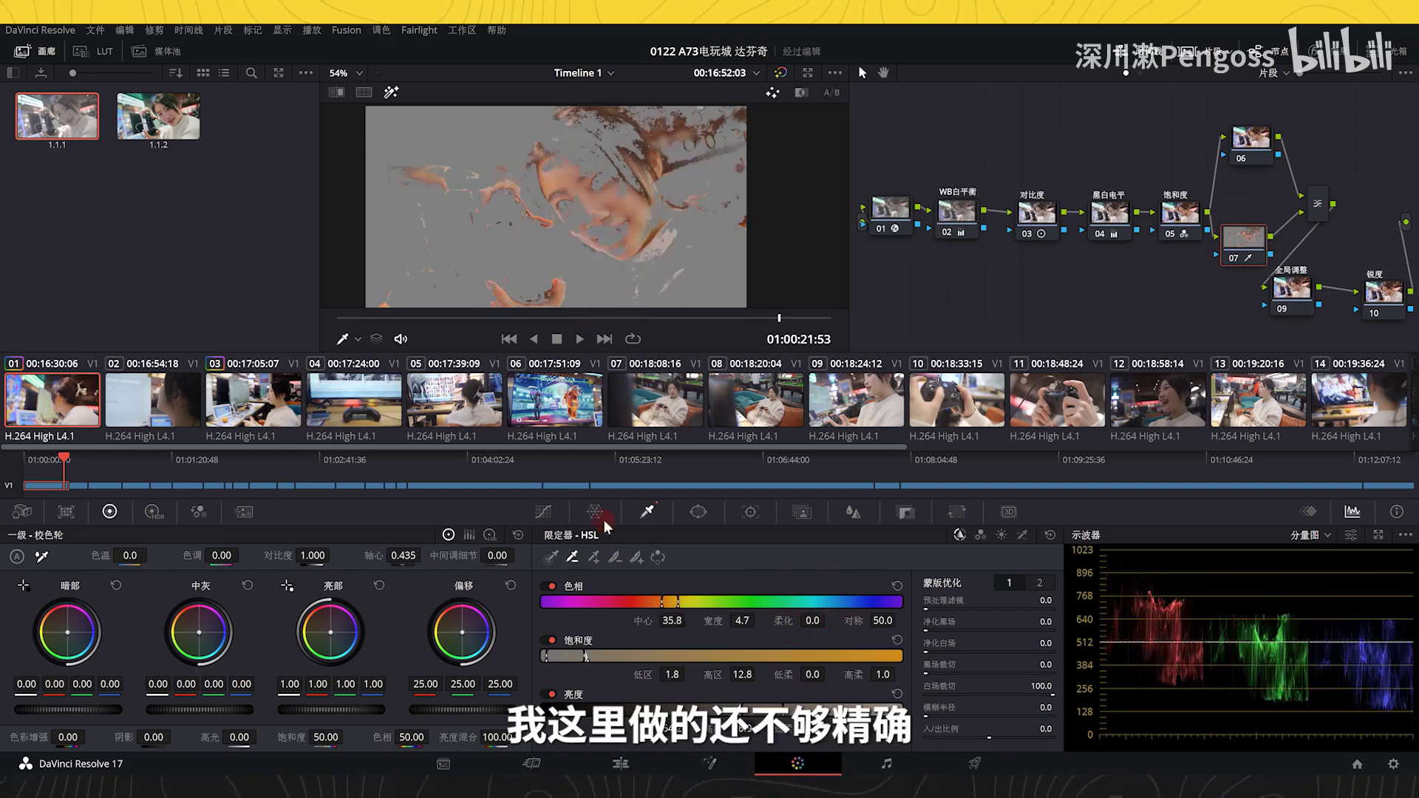
{"action": "left_click_drag", "start_coordinate": [882, 674], "coordinate": [932, 674]}
{"action": "left_click_drag", "start_coordinate": [672, 728], "coordinate": [809, 728]}
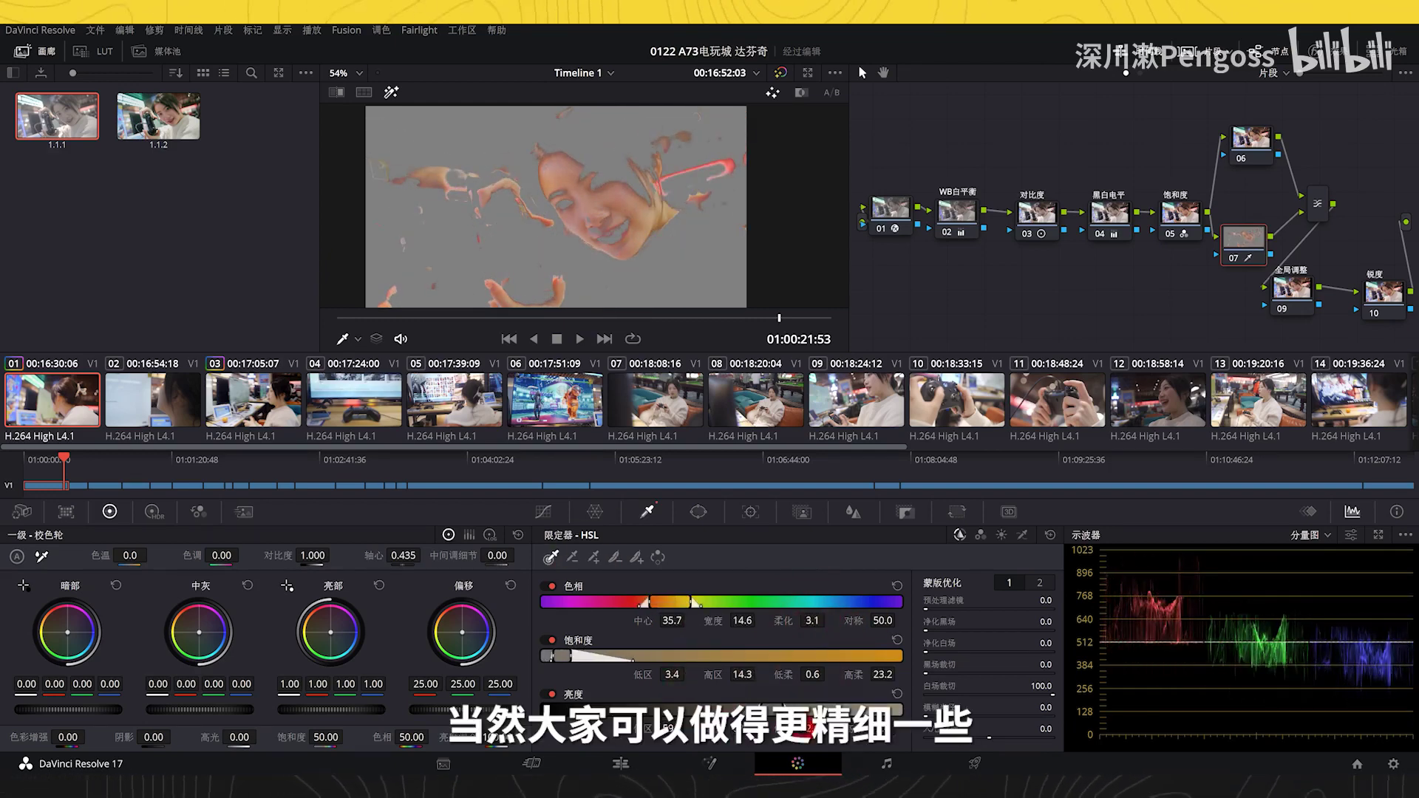
{"action": "left_click", "coordinate": [391, 91]}
{"action": "left_click", "coordinate": [391, 91]}
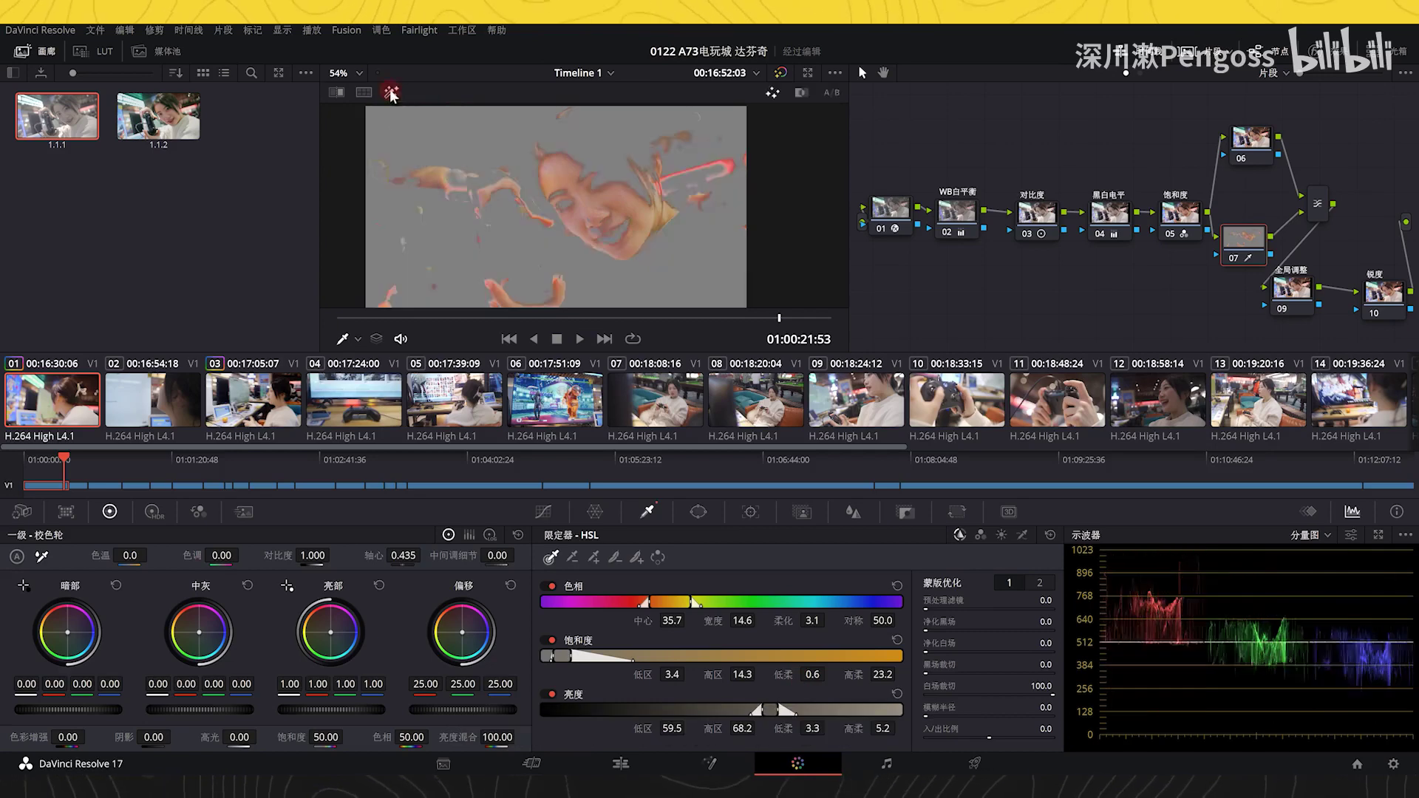
Smooth the skin matte with a blur radius of 10.7 and denoise of 11.0, checking it in highlight view before returning to the full image.
{"action": "left_click", "coordinate": [391, 91]}
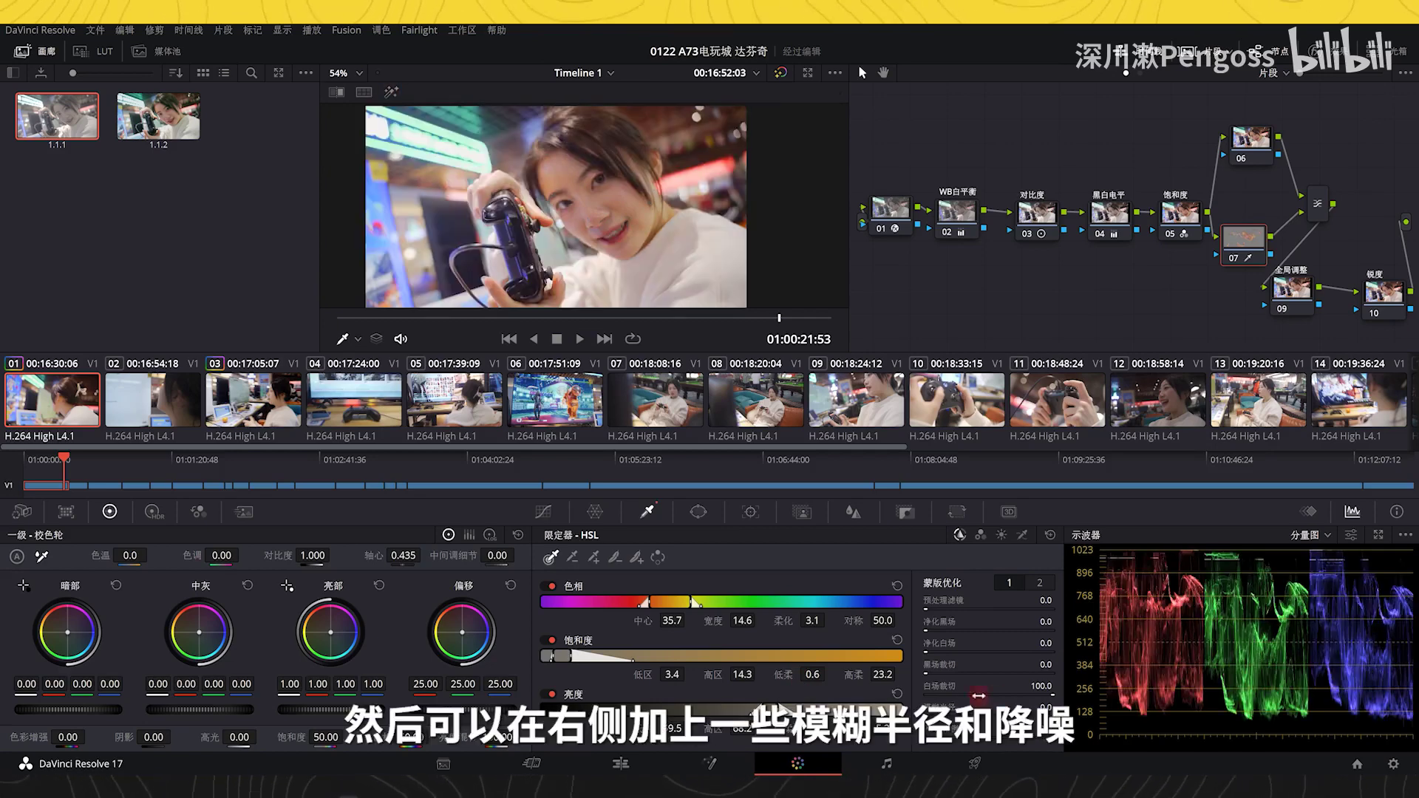
{"action": "left_click", "coordinate": [389, 94]}
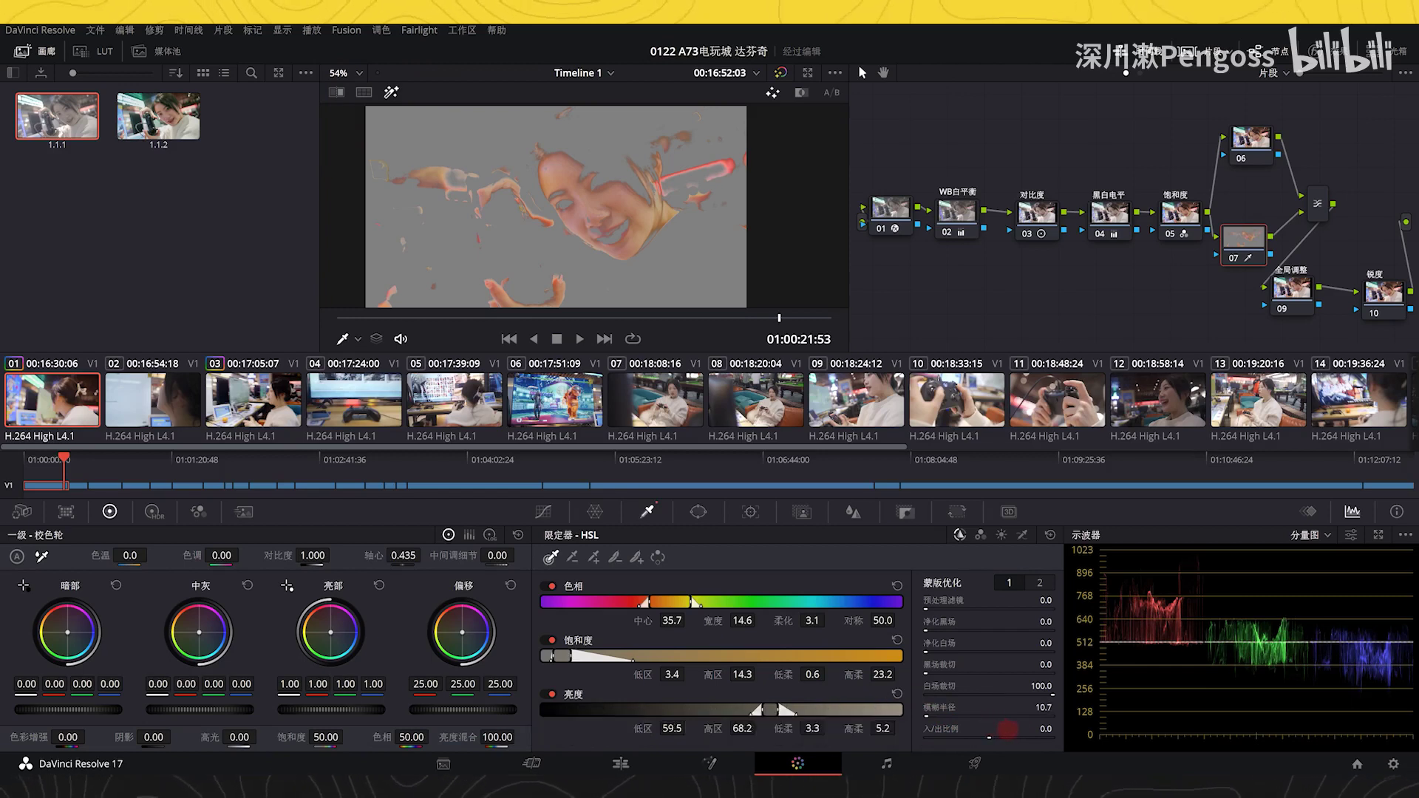
{"action": "left_click", "coordinate": [1039, 582]}
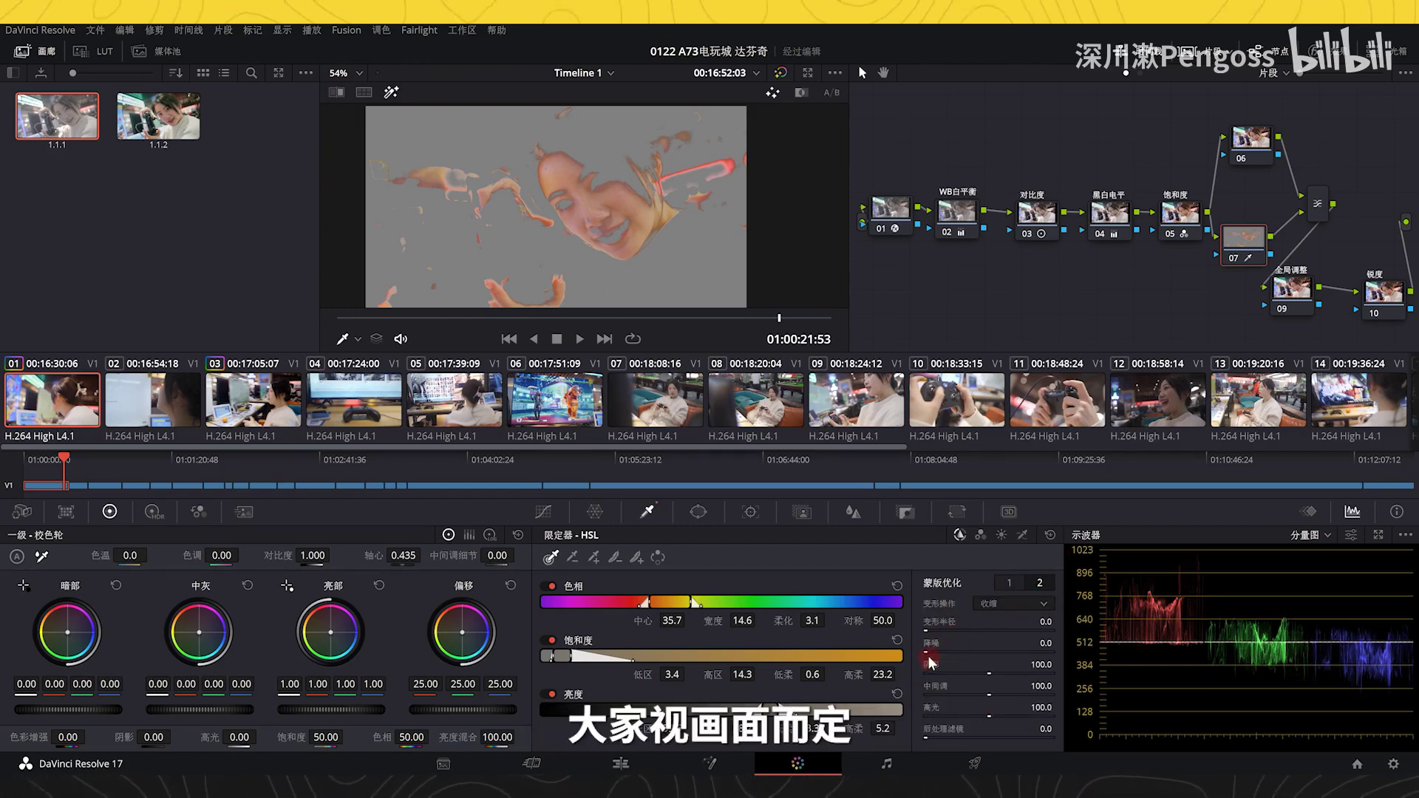
{"action": "left_click_drag", "start_coordinate": [970, 656], "coordinate": [1005, 663]}
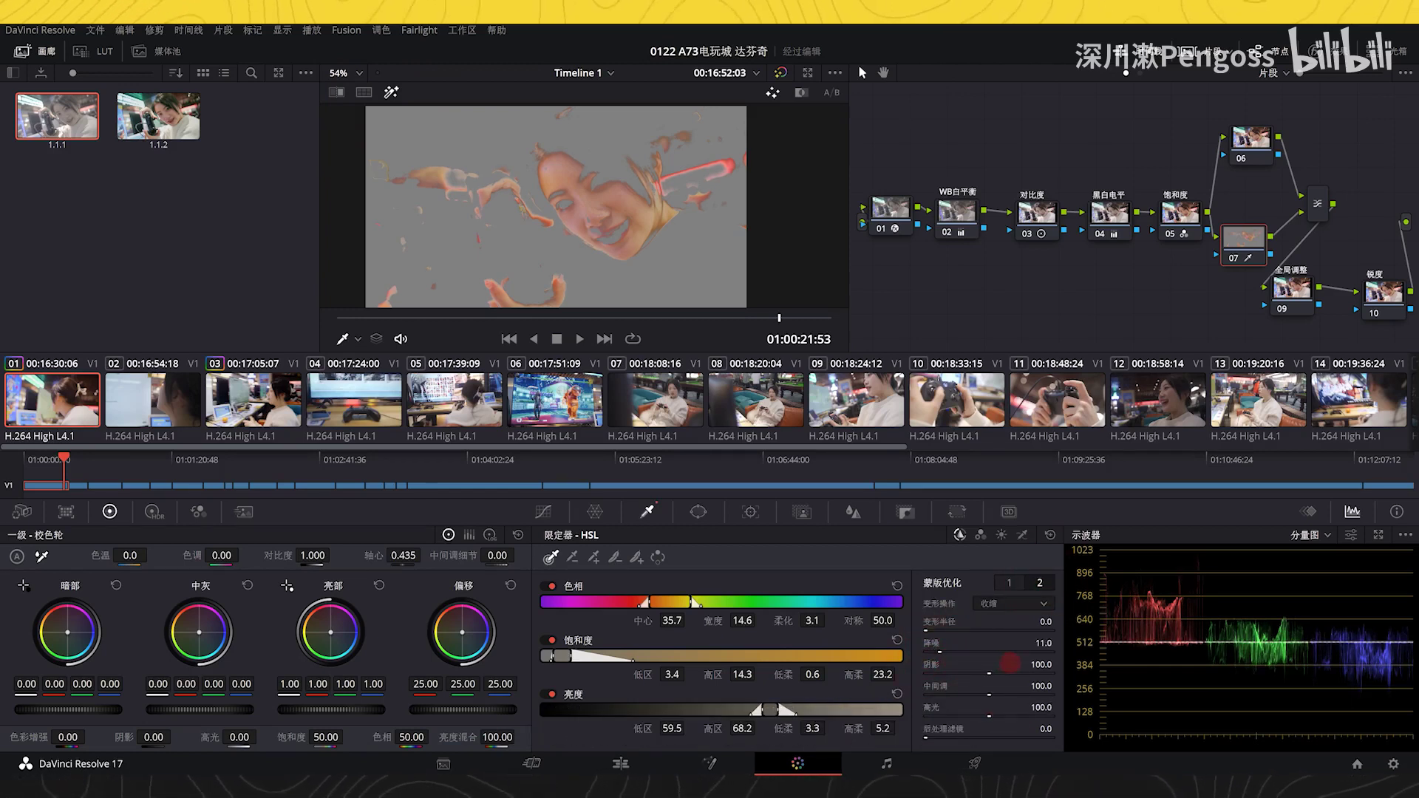
{"action": "left_click", "coordinate": [589, 198]}
{"action": "left_click", "coordinate": [391, 94]}
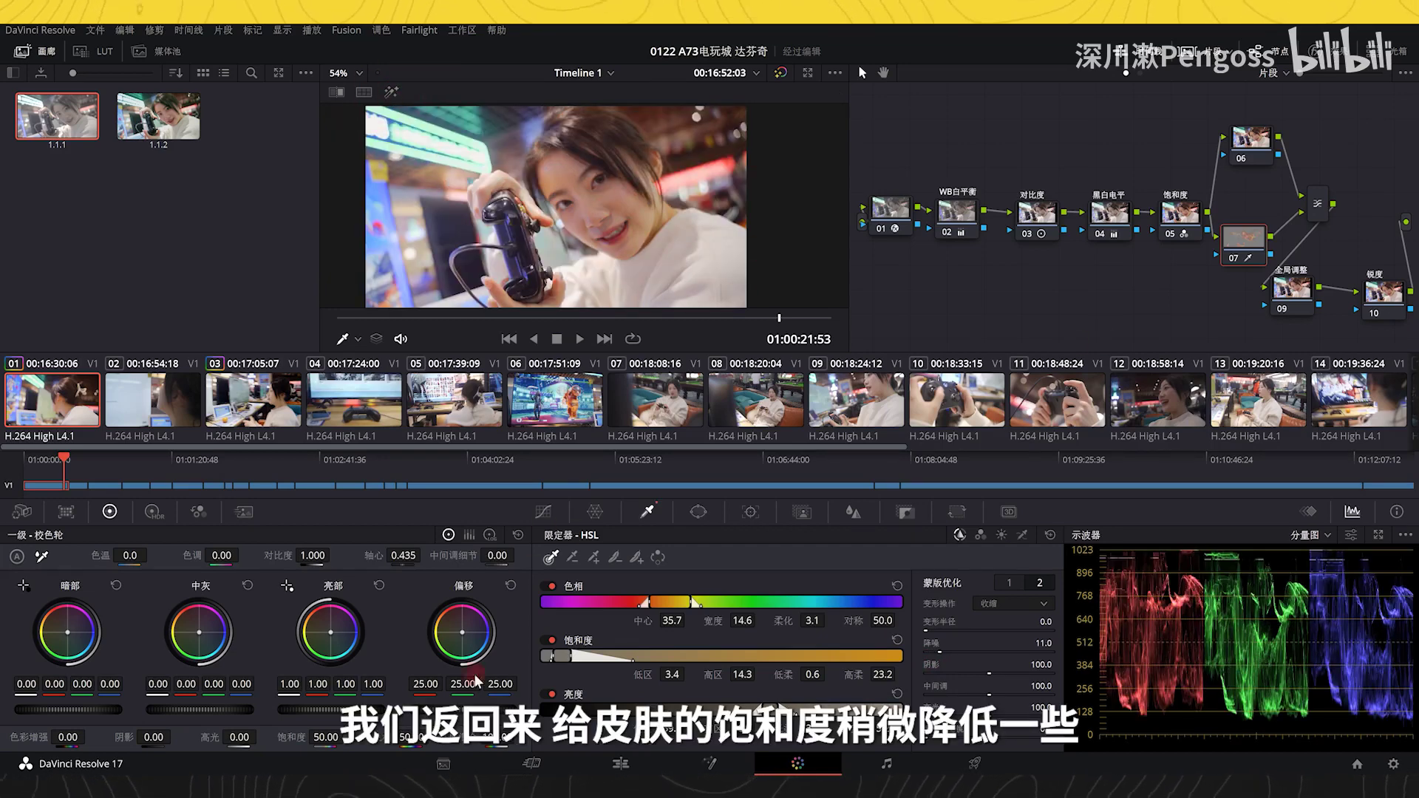
Lower the skin node 07's saturation to 43 and check the face in the full-screen view.
{"action": "double_click", "coordinate": [329, 737]}
{"action": "type", "text": "45"}
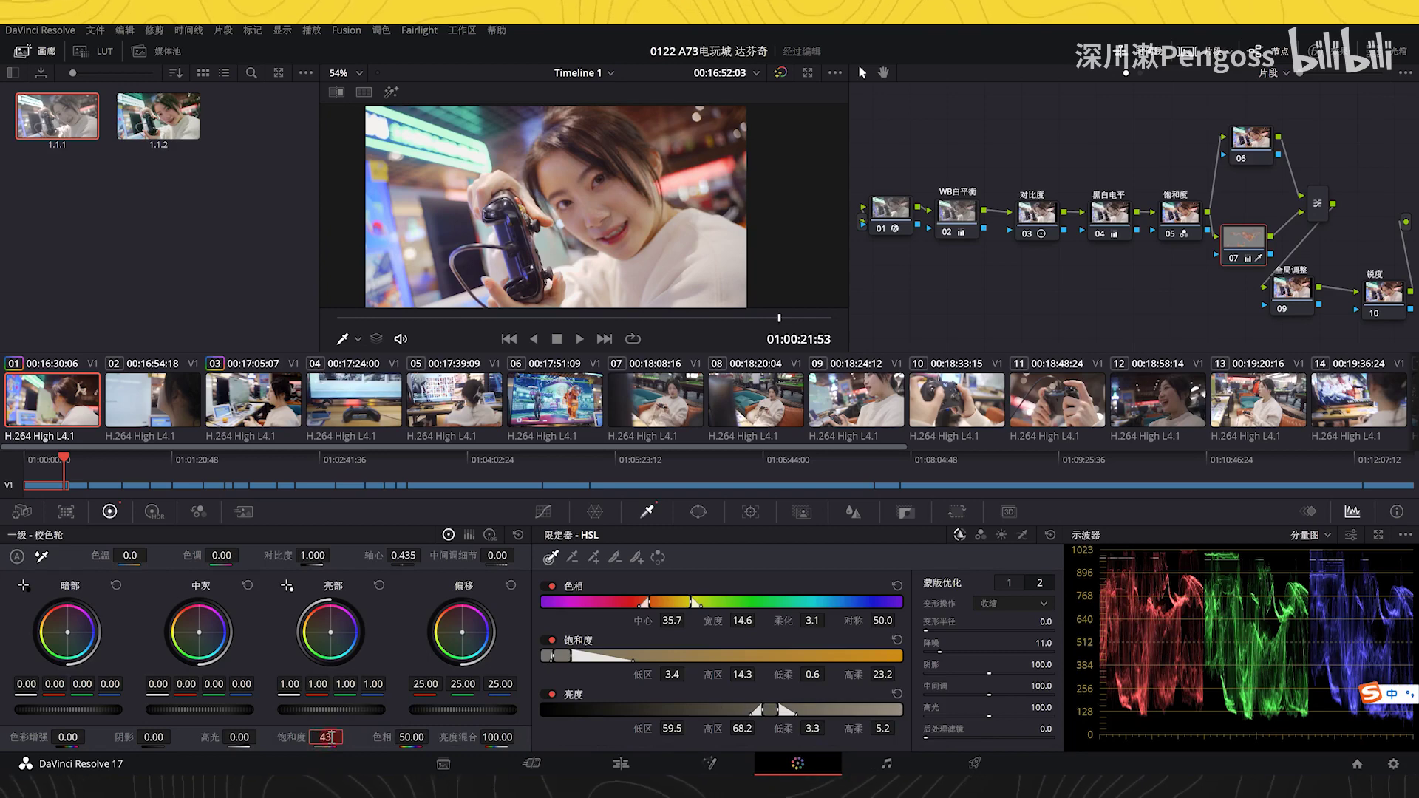
{"action": "key", "text": "Return"}
{"action": "key", "text": "ctrl+f"}
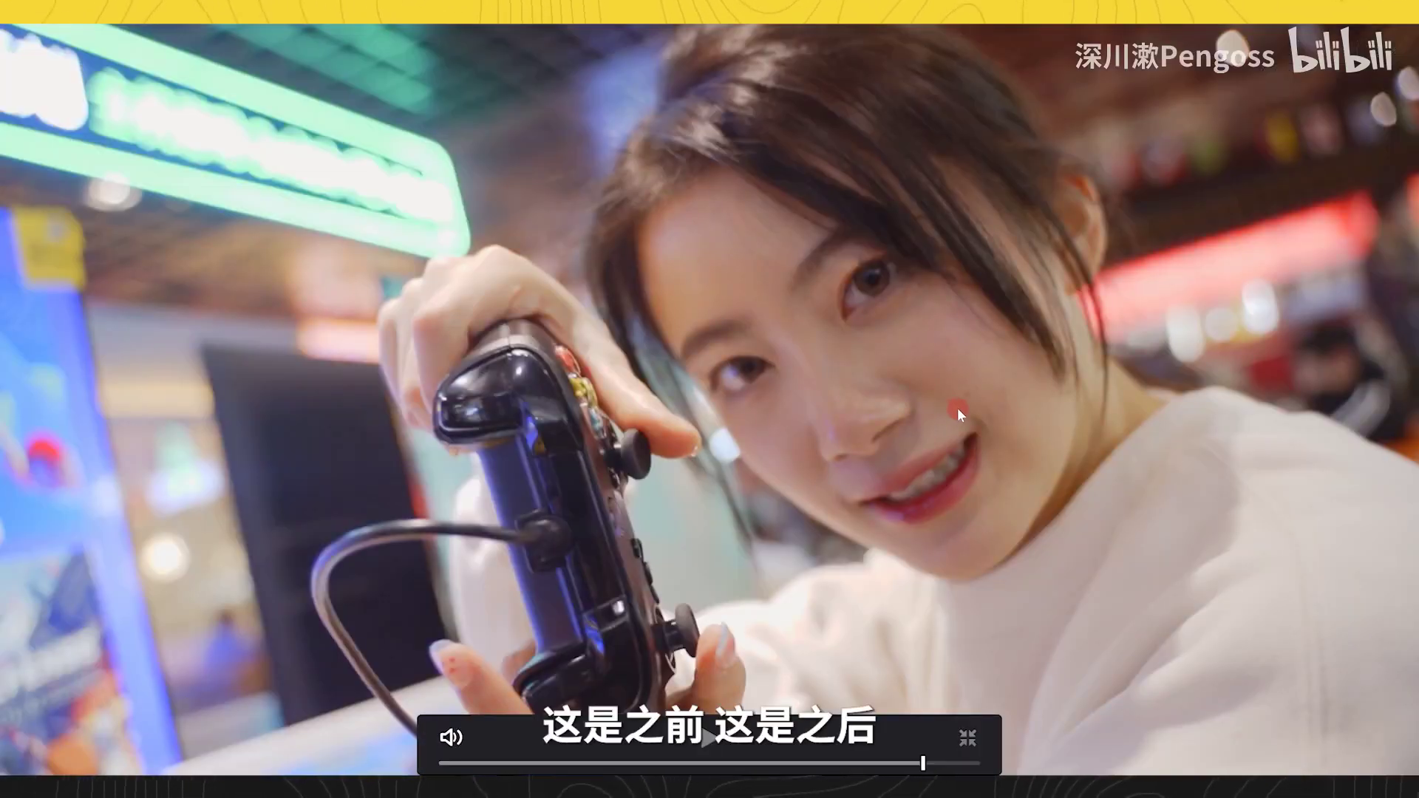
{"action": "key", "text": "ctrl+f"}
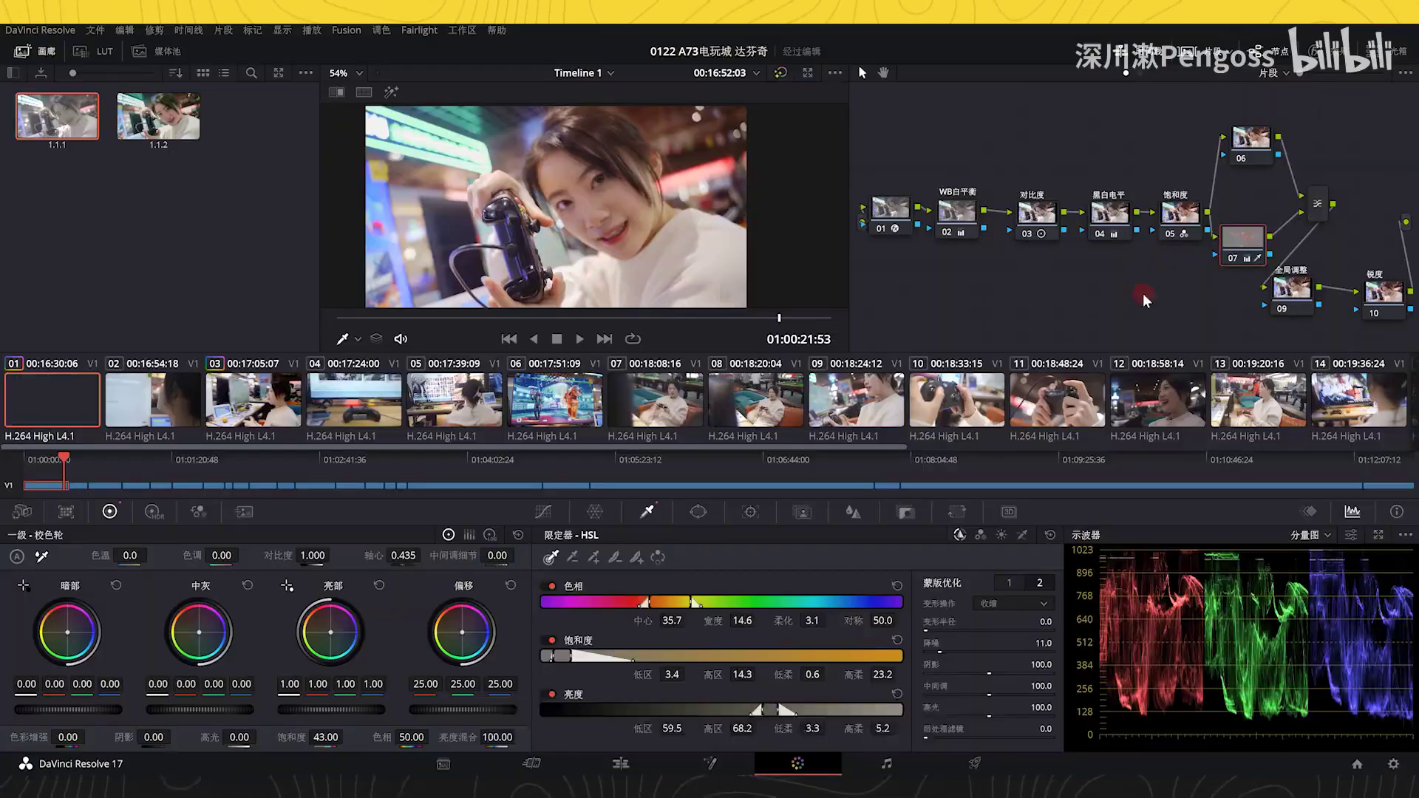
On node 06, try shifting the Log highlights to 0.06, 0.02, -0.43 to recolor the background, and reset them.
{"action": "mouse_move", "coordinate": [1259, 145]}
{"action": "left_mouse_down"}
{"action": "mouse_move", "coordinate": [1247, 153]}
{"action": "mouse_move", "coordinate": [1263, 156]}
{"action": "left_mouse_up"}
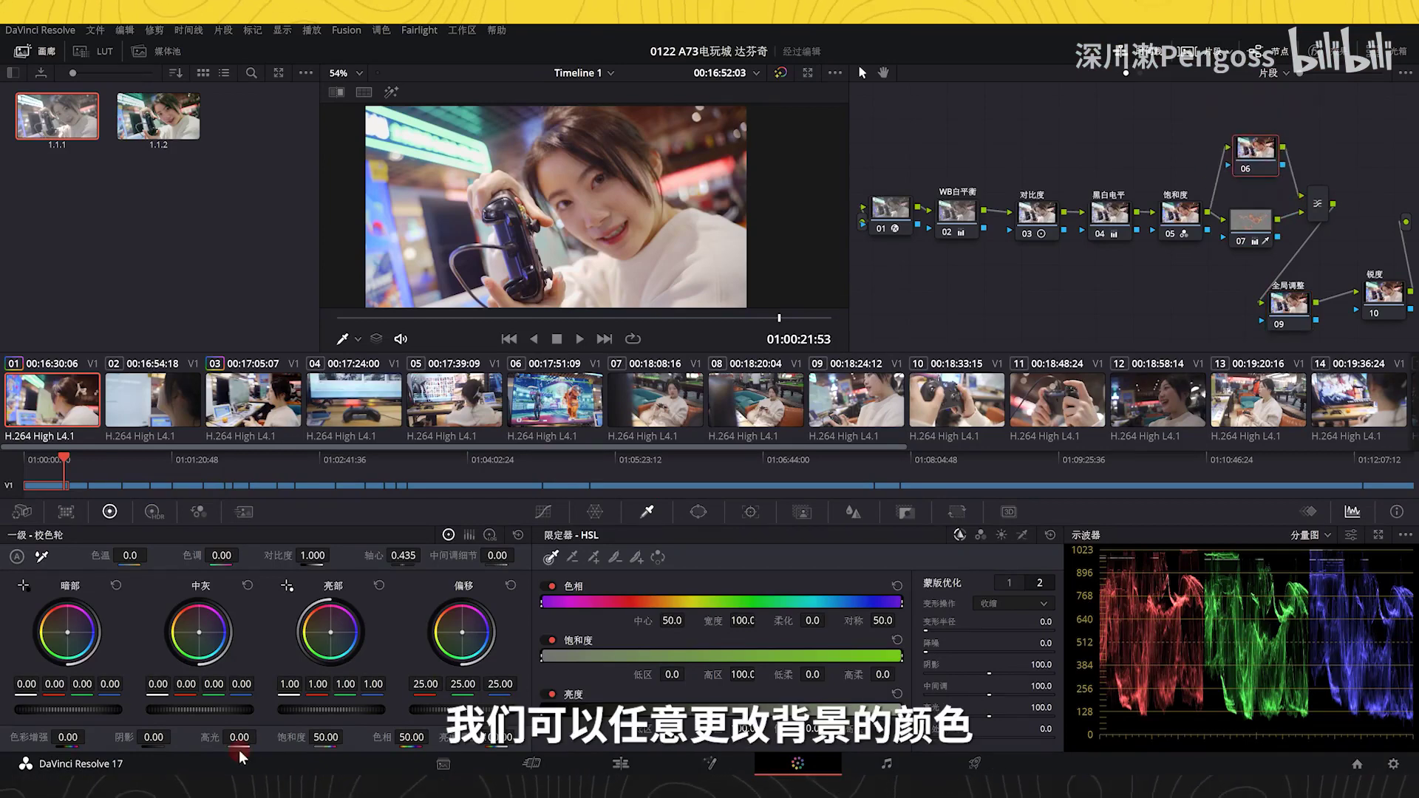
{"action": "left_click", "coordinate": [488, 535]}
{"action": "left_click_drag", "start_coordinate": [330, 631], "coordinate": [268, 600]}
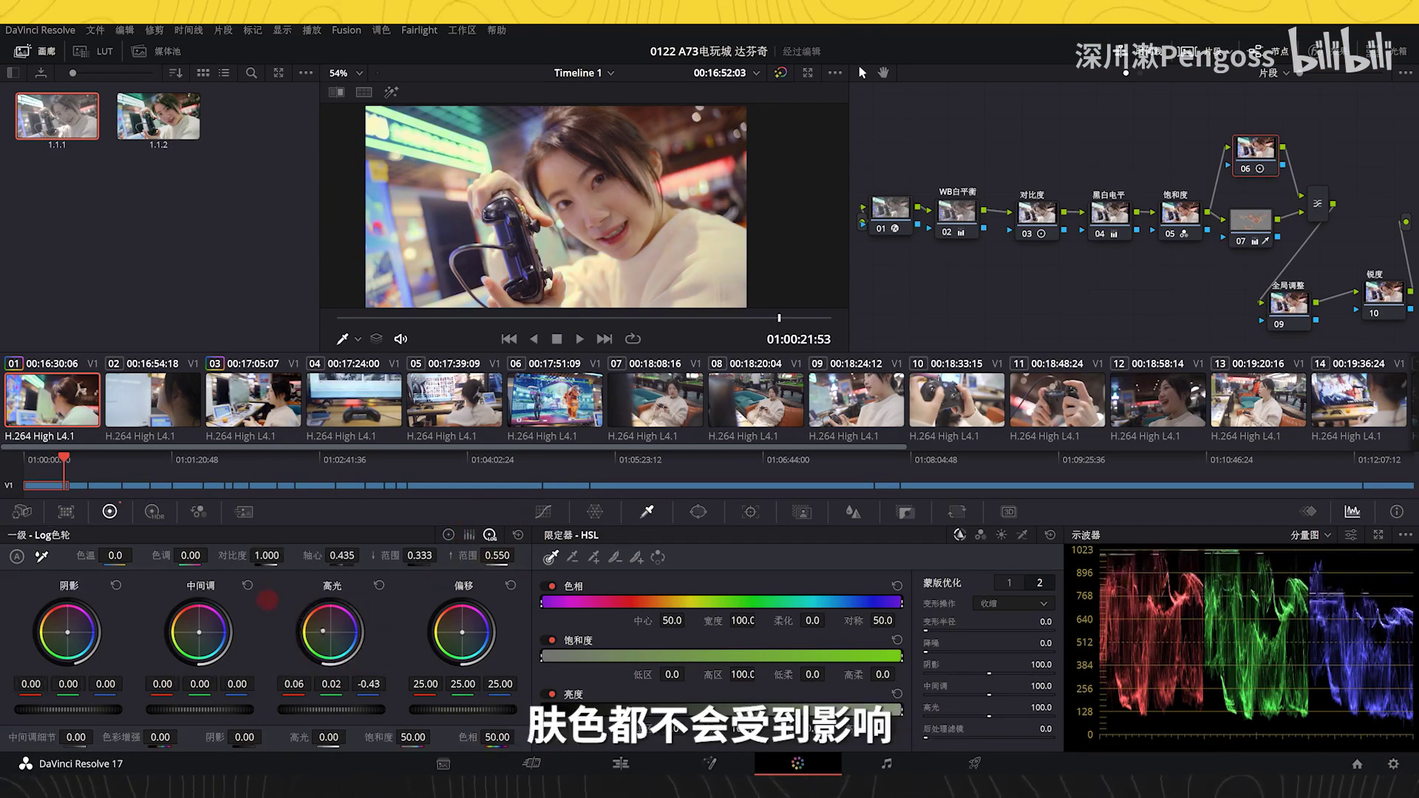
{"action": "left_click", "coordinate": [379, 586]}
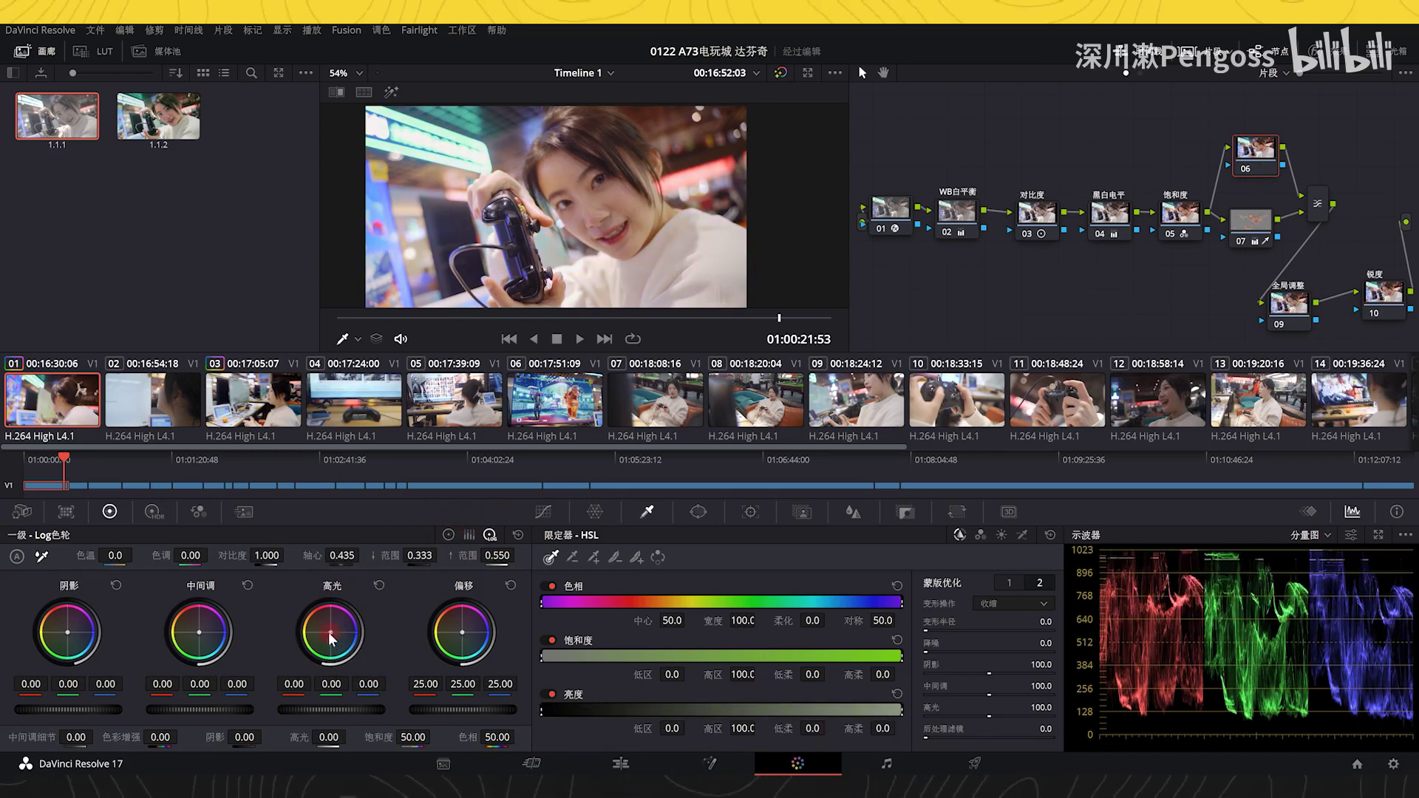
Tint node 06's primary gain to red 0.91, green 1.02 and blue 1.02, lower saturation to 45, and check the image full screen.
{"action": "left_click", "coordinate": [449, 534]}
{"action": "left_click_drag", "start_coordinate": [330, 632], "coordinate": [330, 635]}
{"action": "left_click", "coordinate": [487, 534]}
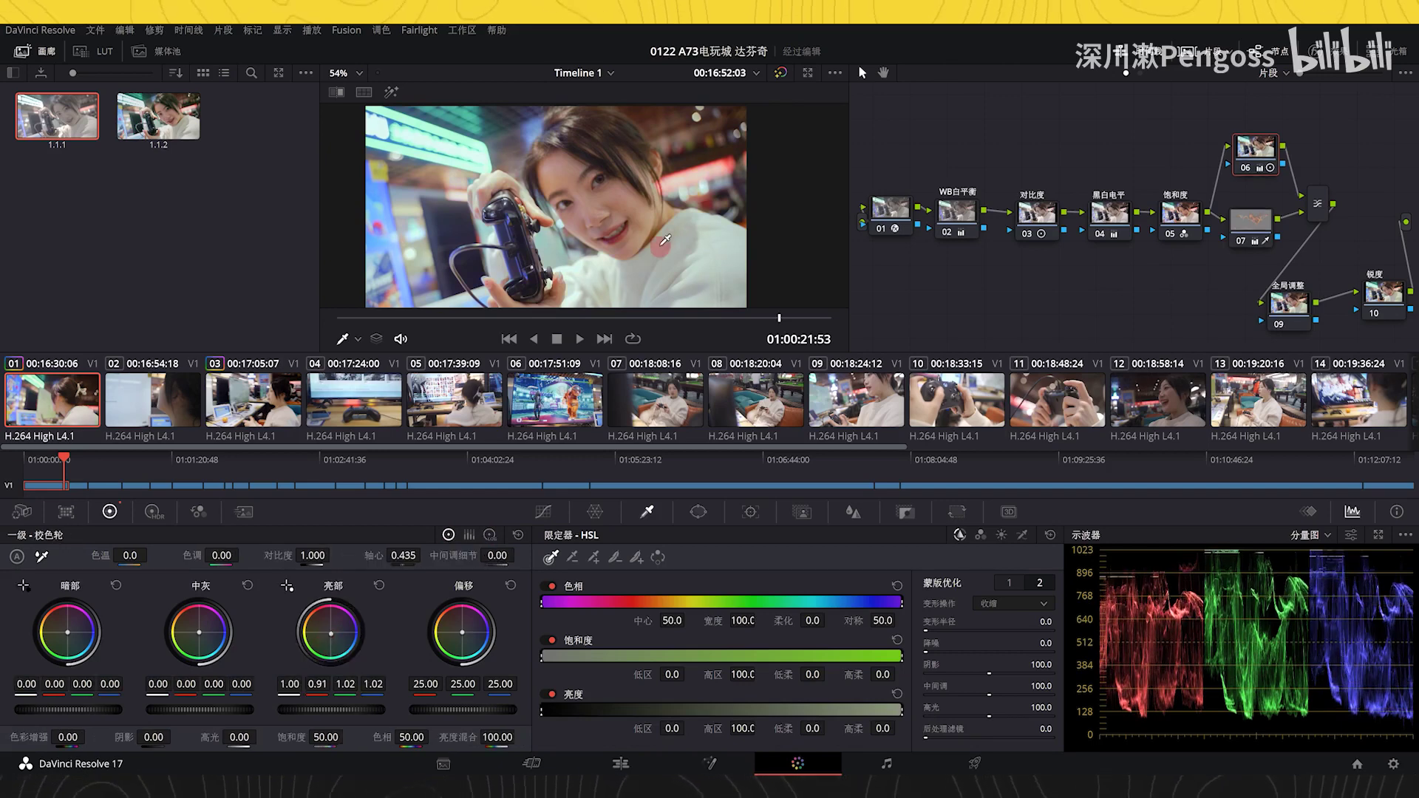
{"action": "key", "text": "ctrl+f"}
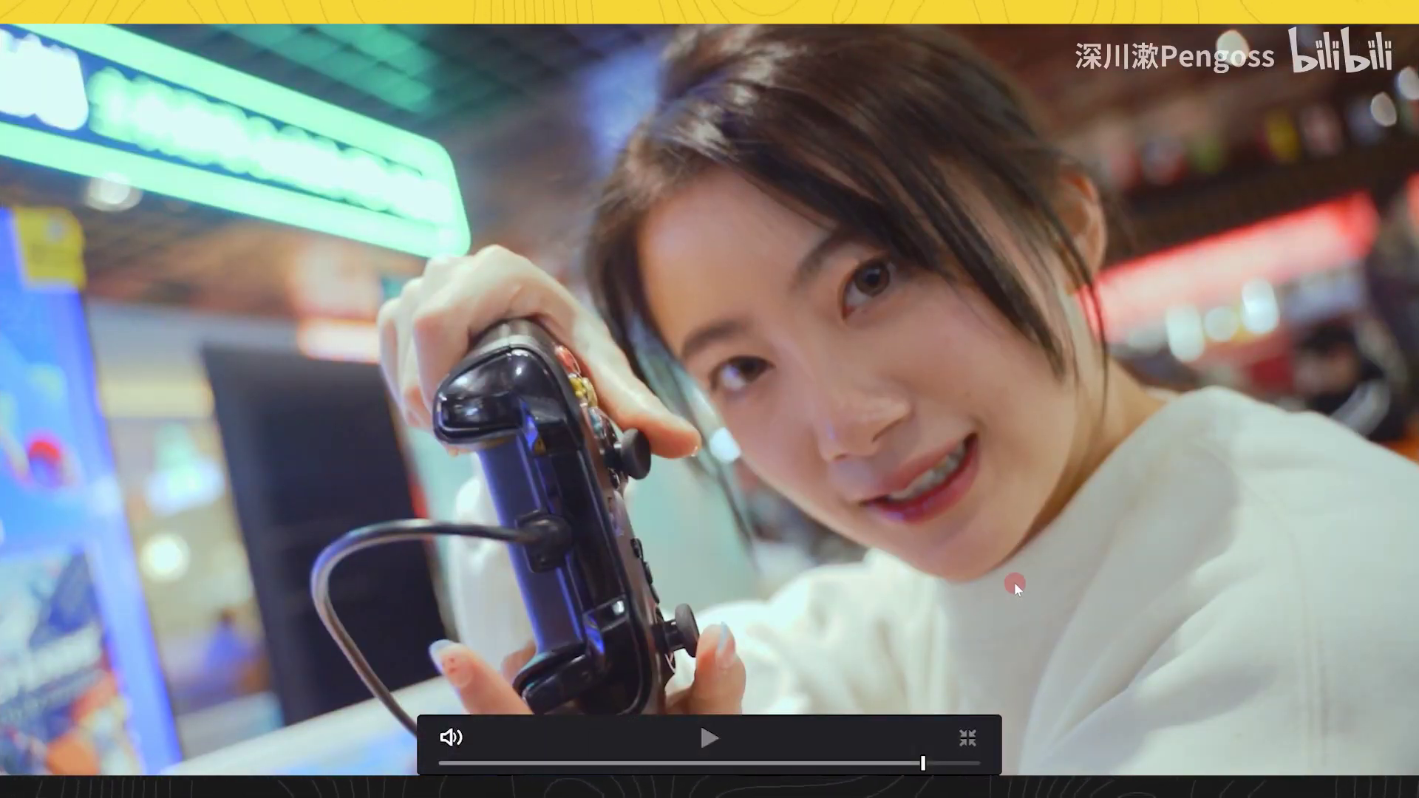
{"action": "key", "text": "Escape"}
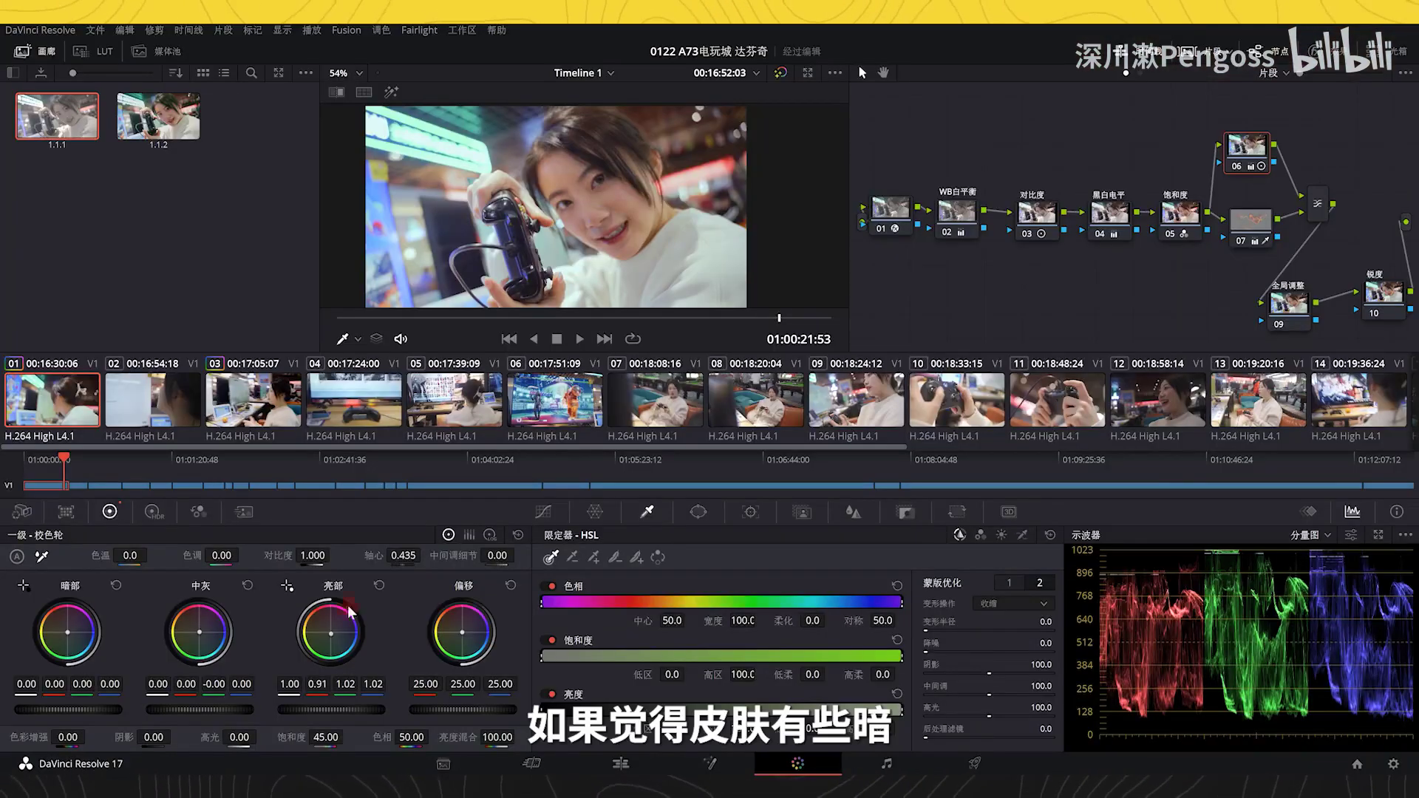
On node 07, set highlights to 26.50 and saturation to 46, comparing the image with nodes 06 and 07 off and on.
{"action": "left_click", "coordinate": [1251, 220]}
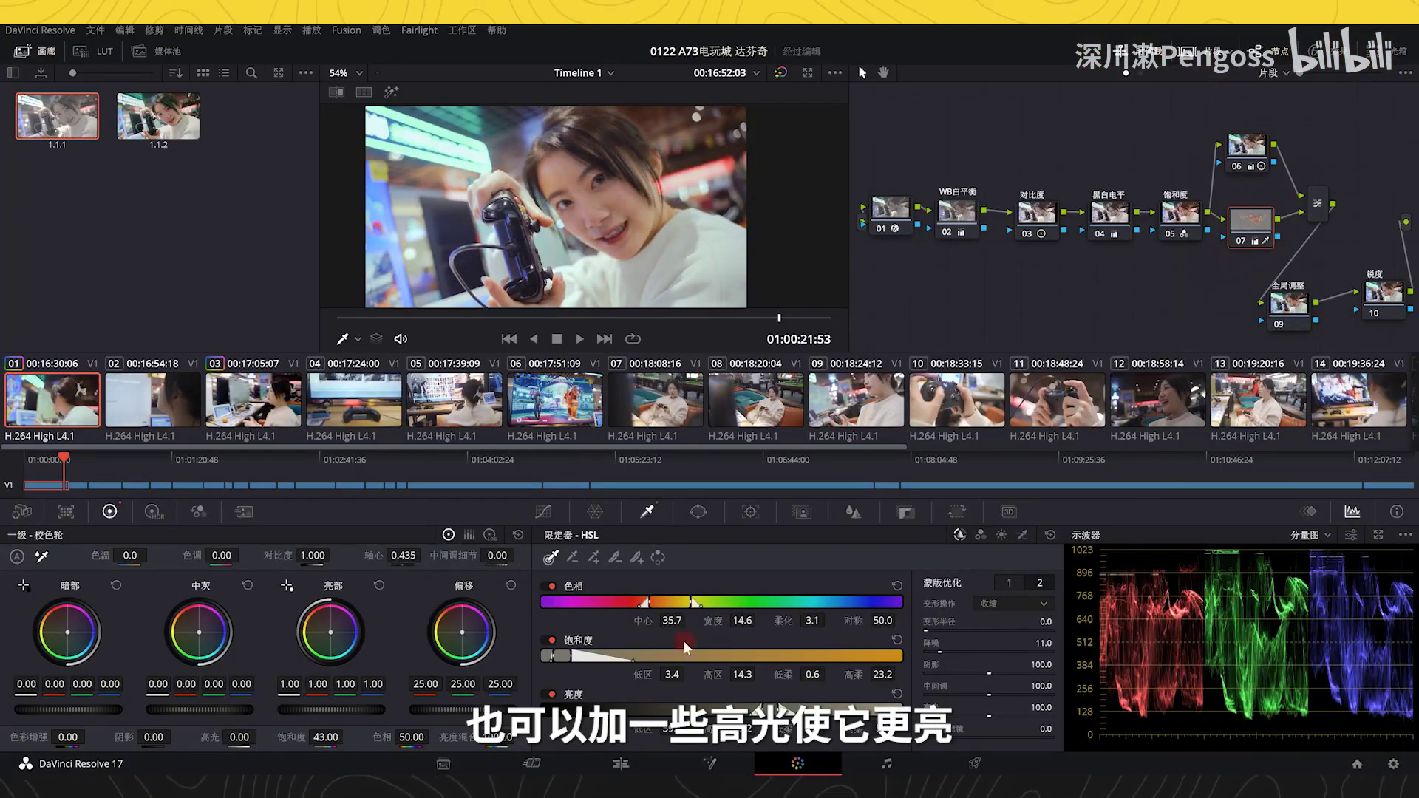
{"action": "left_click_drag", "start_coordinate": [238, 737], "coordinate": [260, 736]}
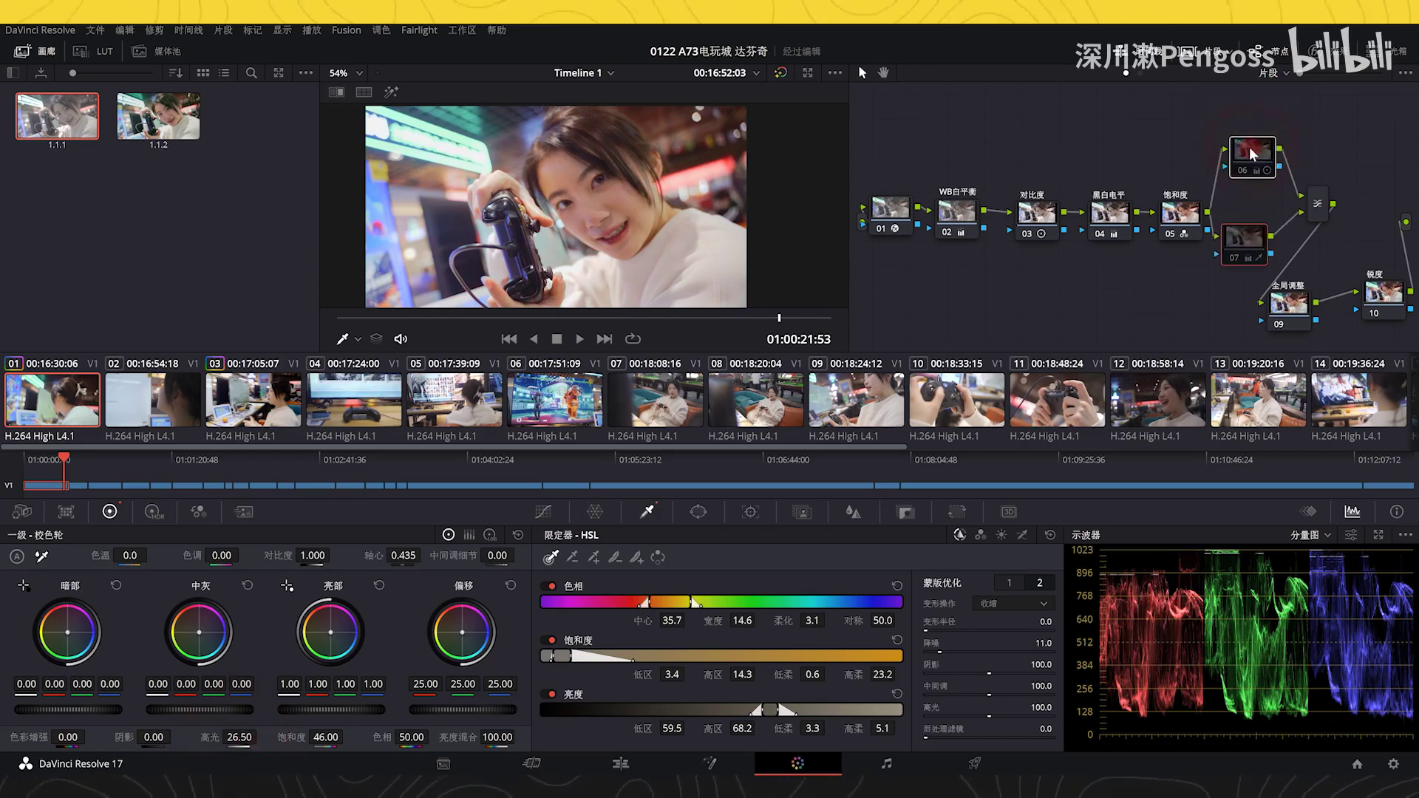
{"action": "key", "text": "ctrl+d"}
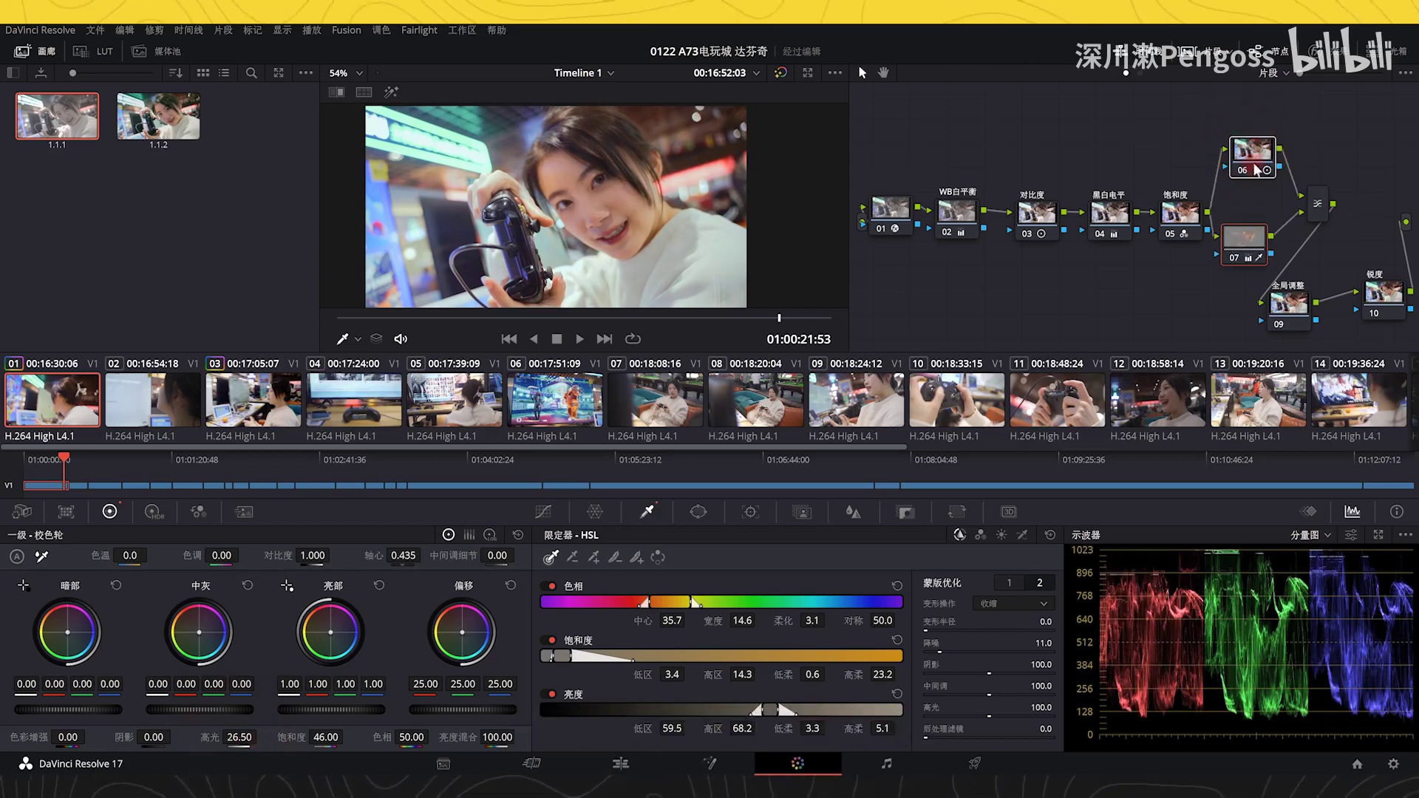
{"action": "left_click_drag", "start_coordinate": [1254, 245], "coordinate": [1262, 244]}
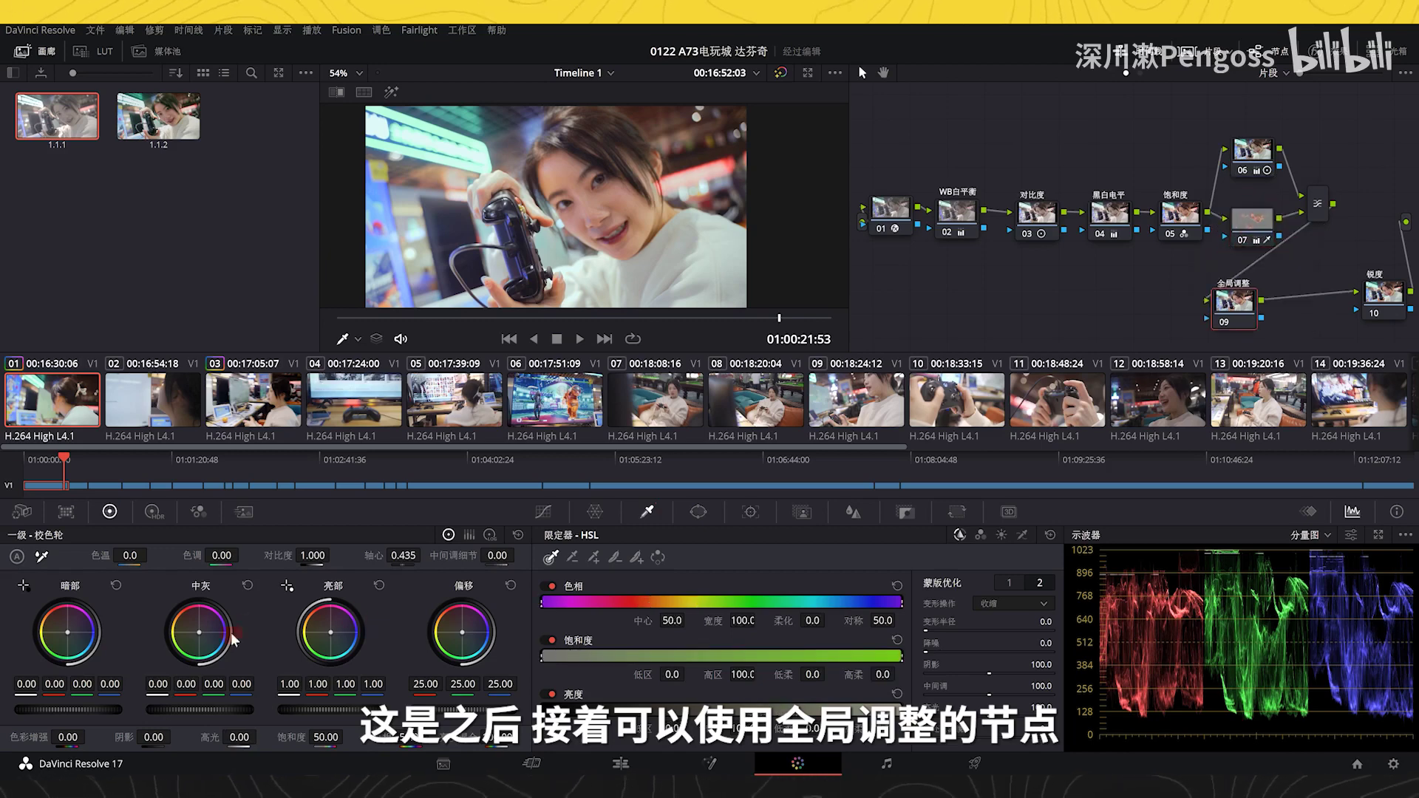
Nudge the gamma color balance on global adjustment node 09 and move sharpness node 10 below node 02.
{"action": "left_click_drag", "start_coordinate": [199, 632], "coordinate": [198, 632]}
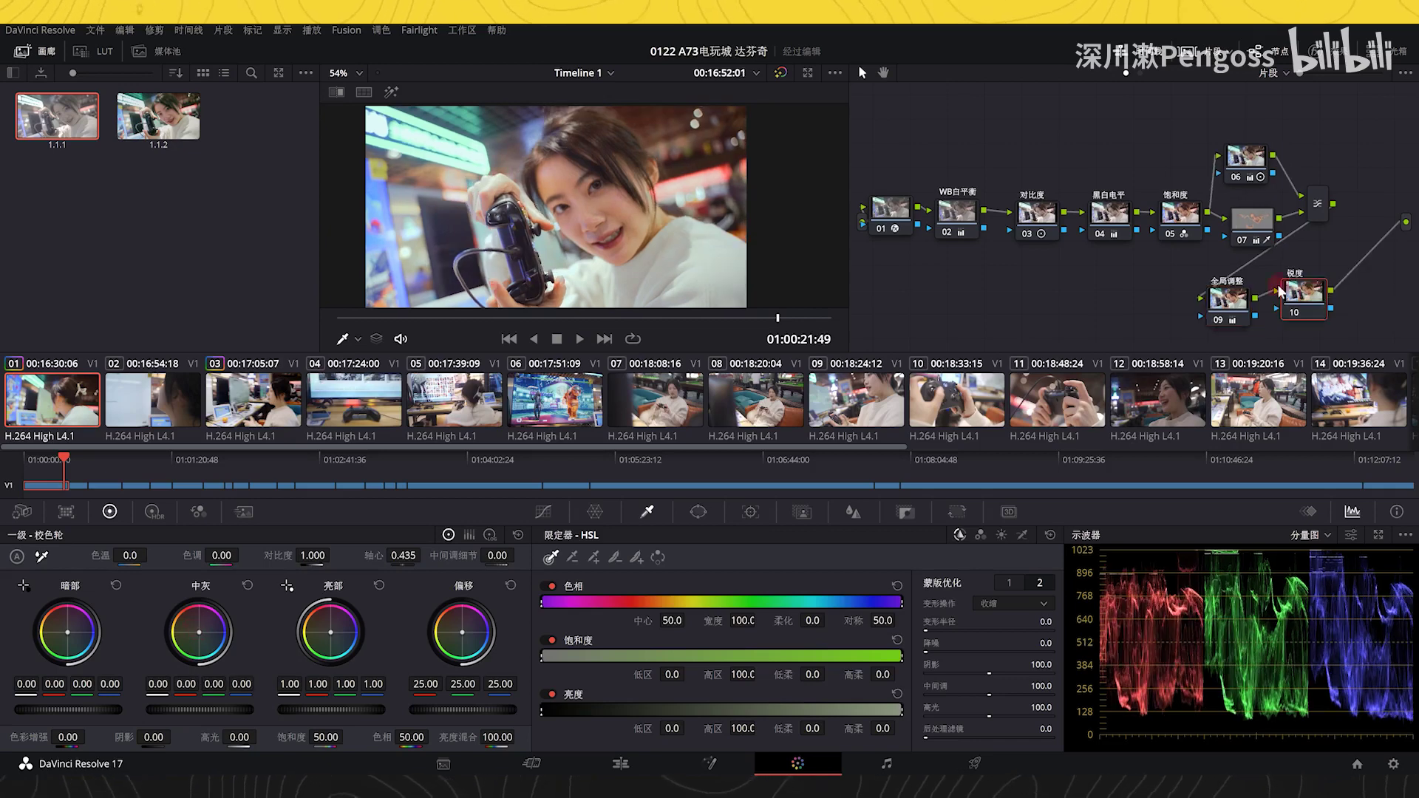
{"action": "left_click_drag", "start_coordinate": [1378, 312], "coordinate": [937, 309]}
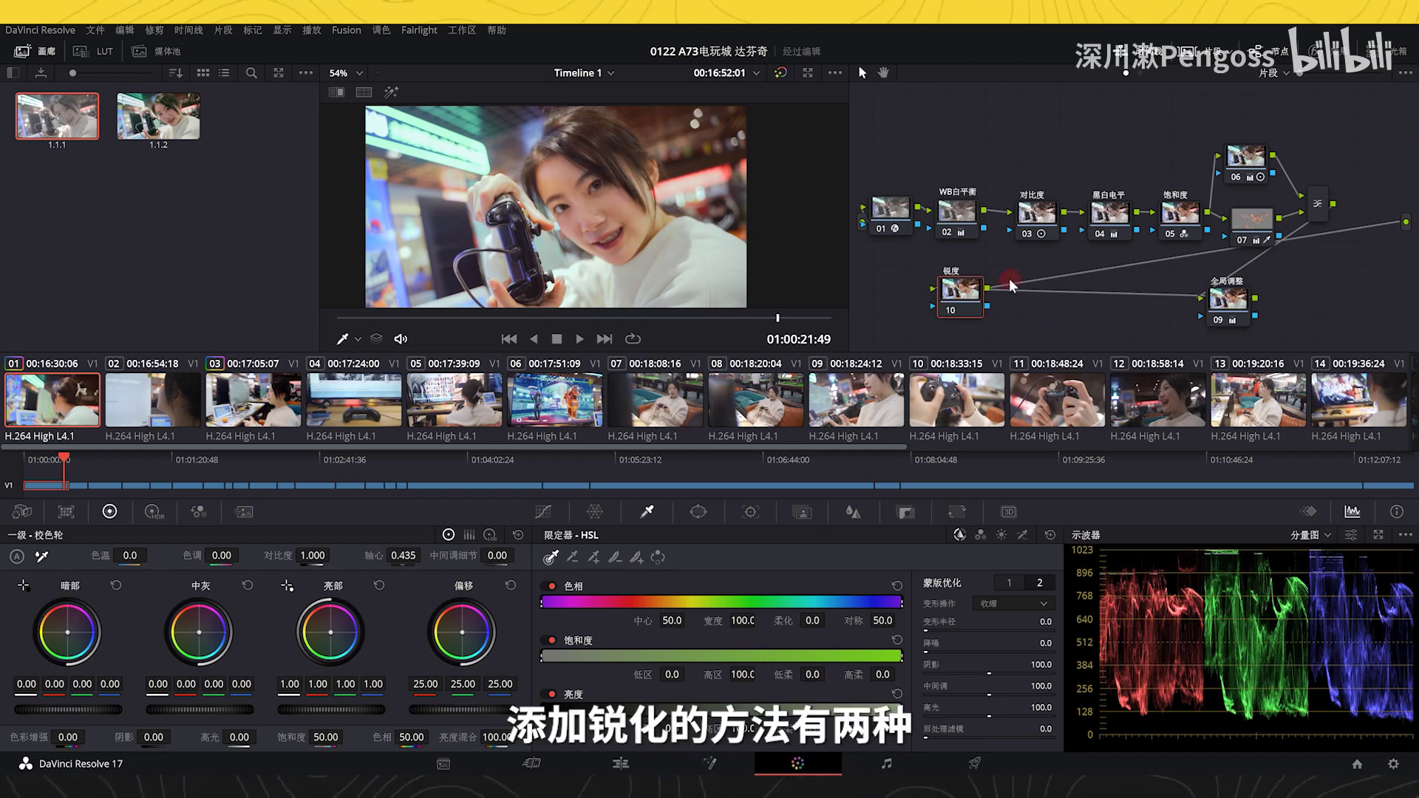
Try sharpening node 10 by lowering the linked RGB blur radius to 0.34 and further, inspecting the enlarged face.
{"action": "left_click", "coordinate": [853, 512]}
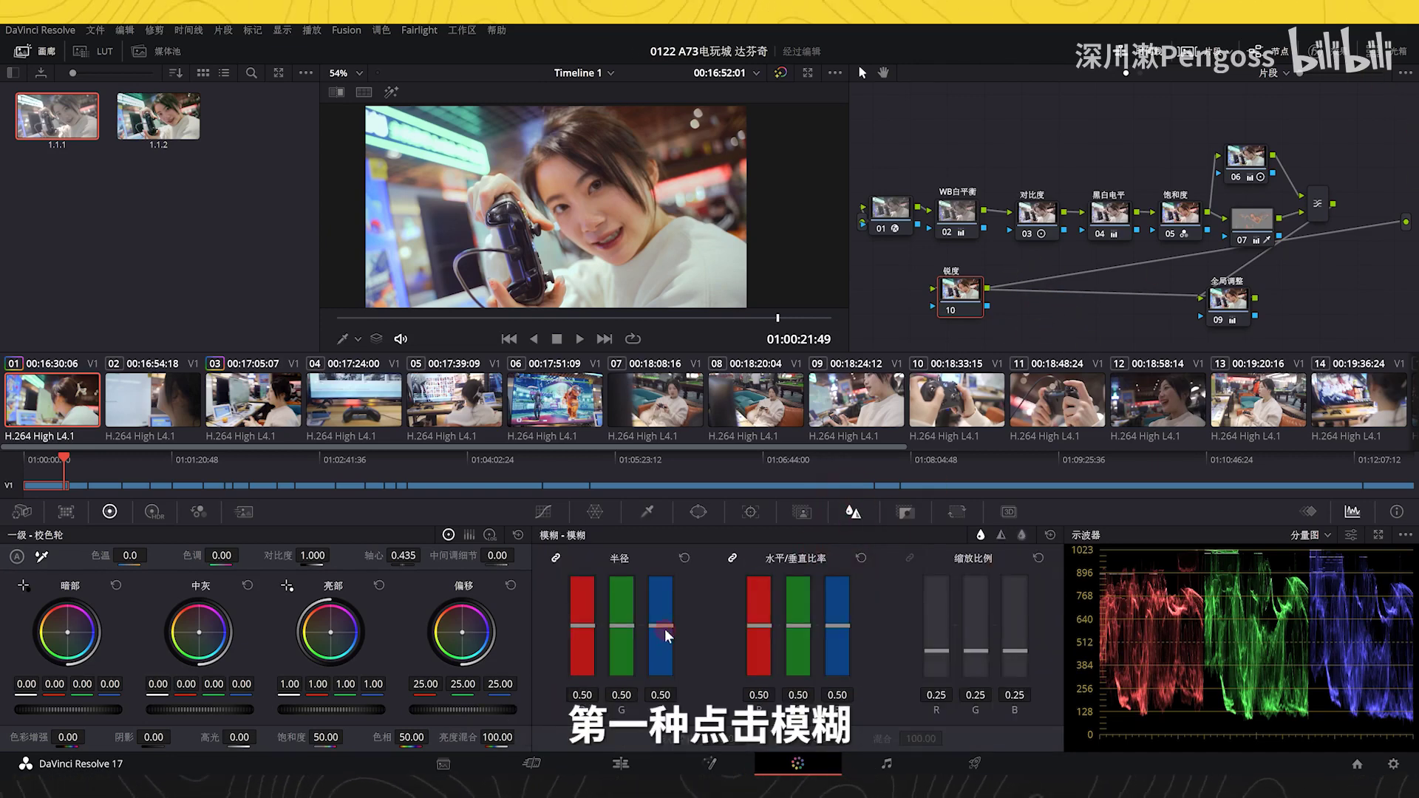
{"action": "left_click_drag", "start_coordinate": [660, 632], "coordinate": [659, 649]}
{"action": "scroll", "coordinate": [595, 217], "scroll_direction": "up", "scroll_amount": 3}
{"action": "scroll", "coordinate": [596, 218], "scroll_direction": "up", "scroll_amount": 2}
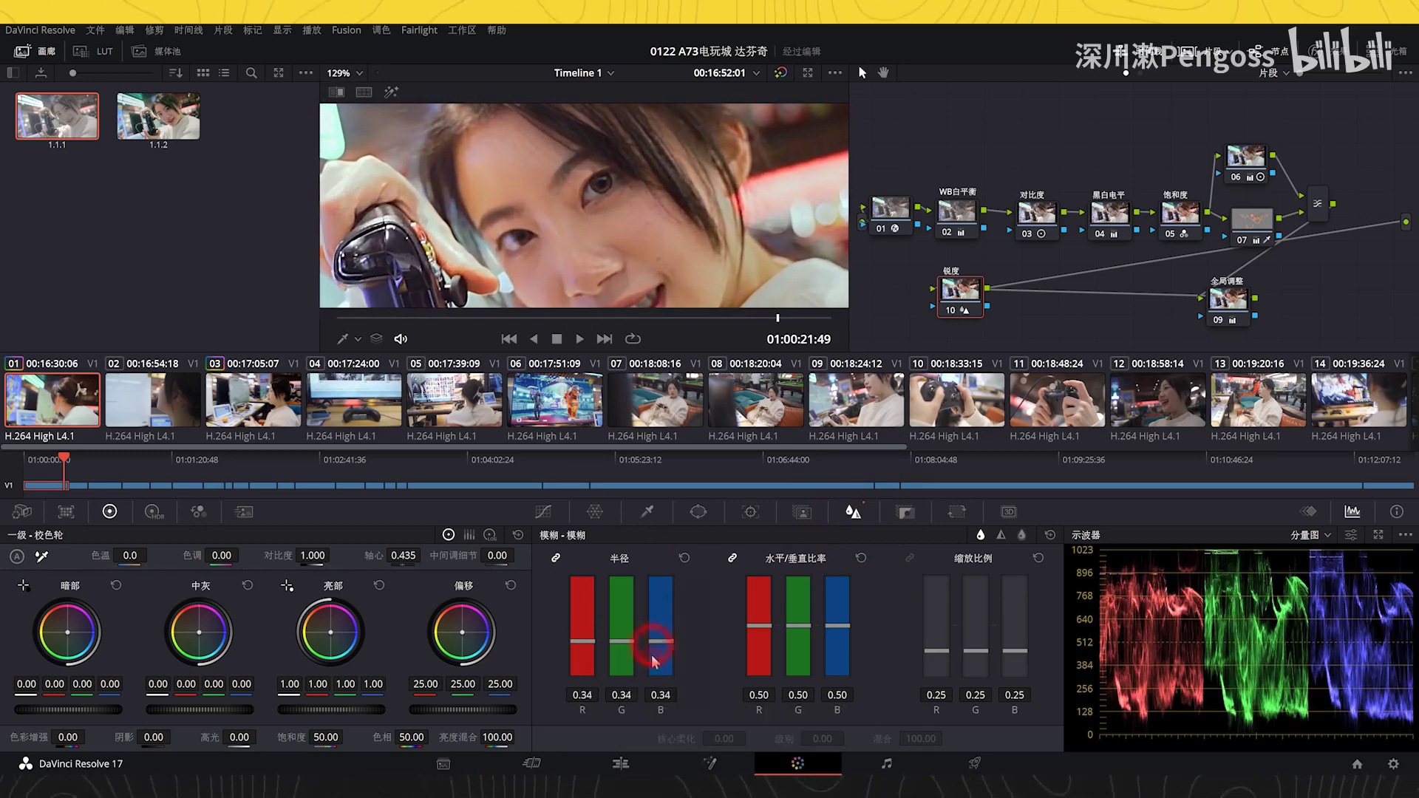
{"action": "left_click_drag", "start_coordinate": [652, 657], "coordinate": [670, 681]}
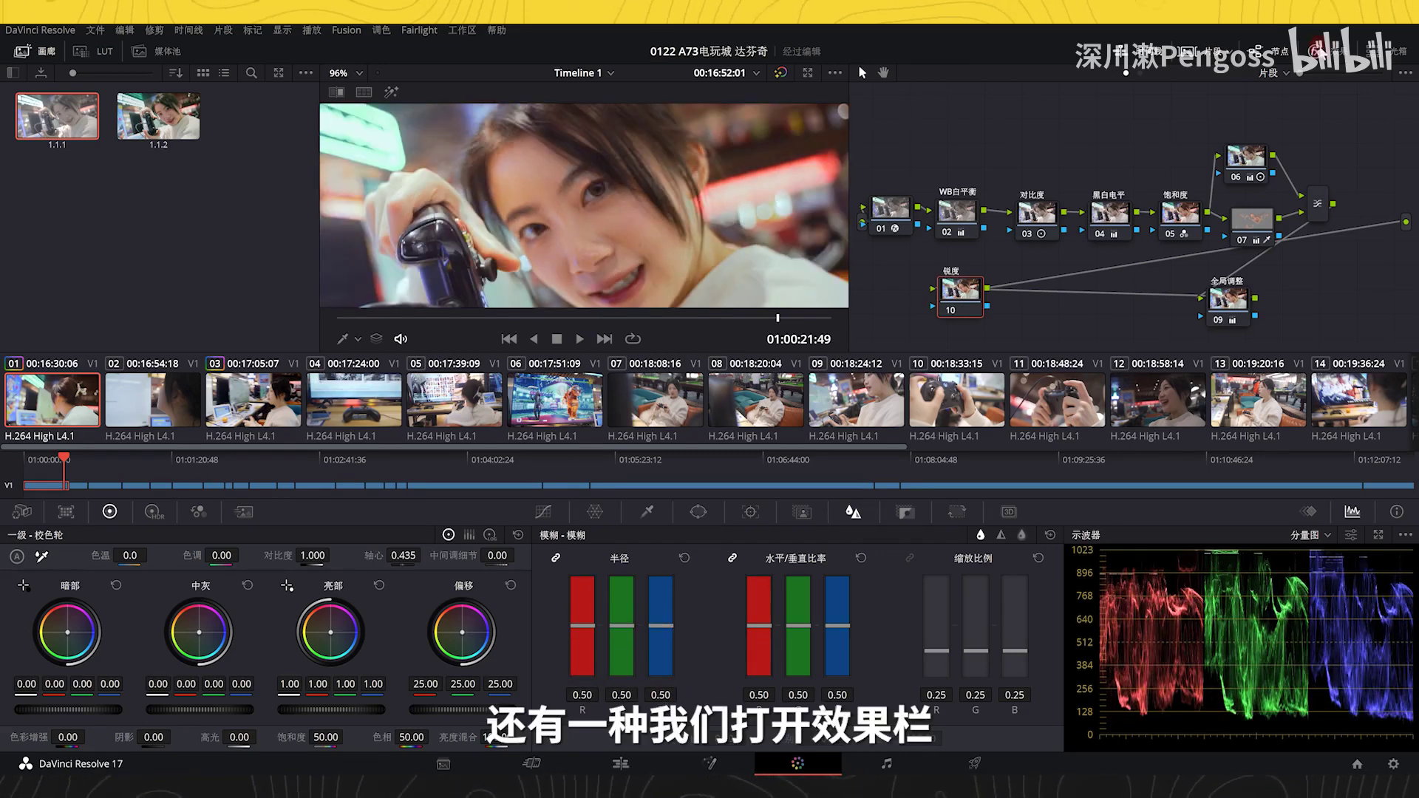
Search the effects library for 美颜 and apply that Resolve FX beauty effect to sharpness node 10.
{"action": "left_click", "coordinate": [1319, 51]}
{"action": "left_click", "coordinate": [1128, 98]}
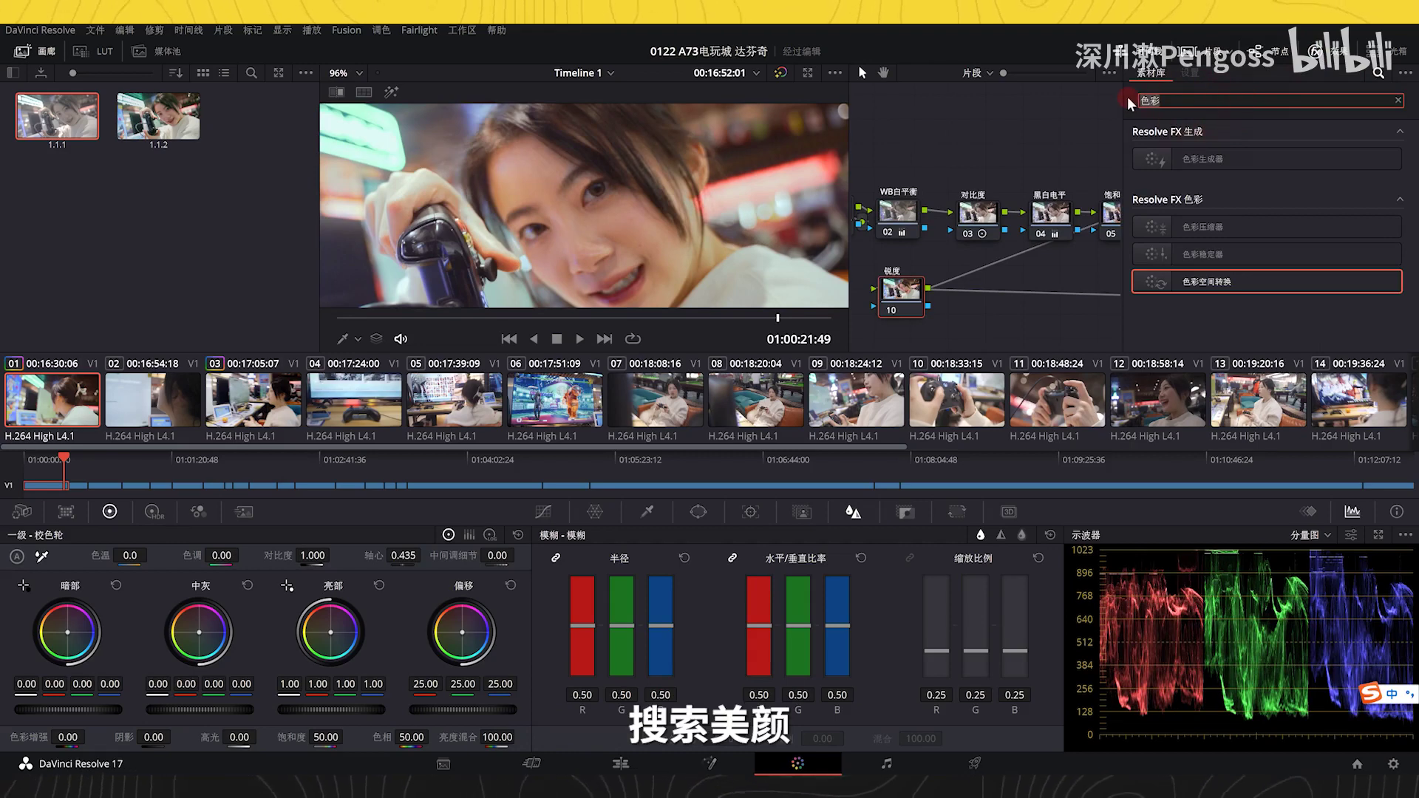
{"action": "type", "text": "meiyan"}
{"action": "key", "text": "space"}
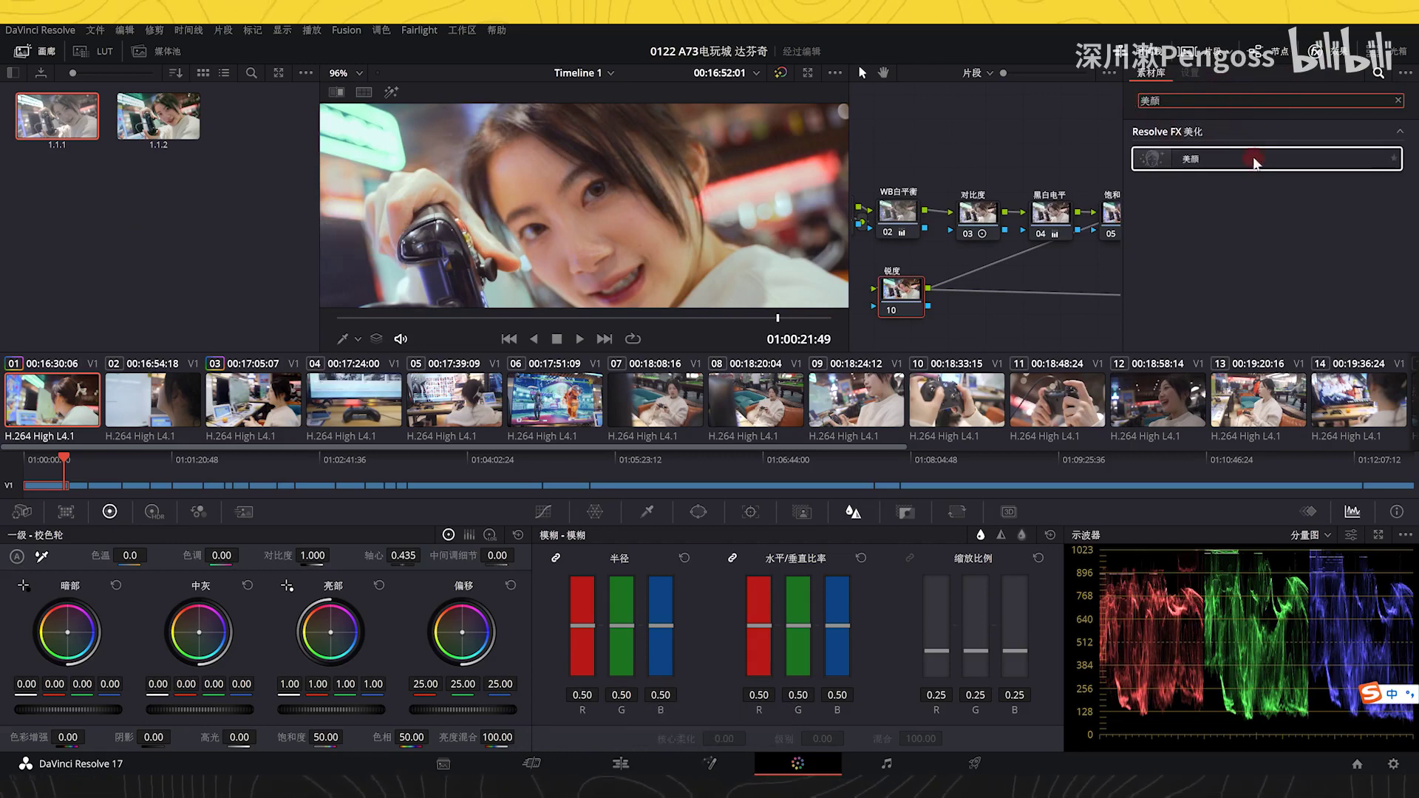
{"action": "left_click_drag", "start_coordinate": [1166, 158], "coordinate": [896, 298]}
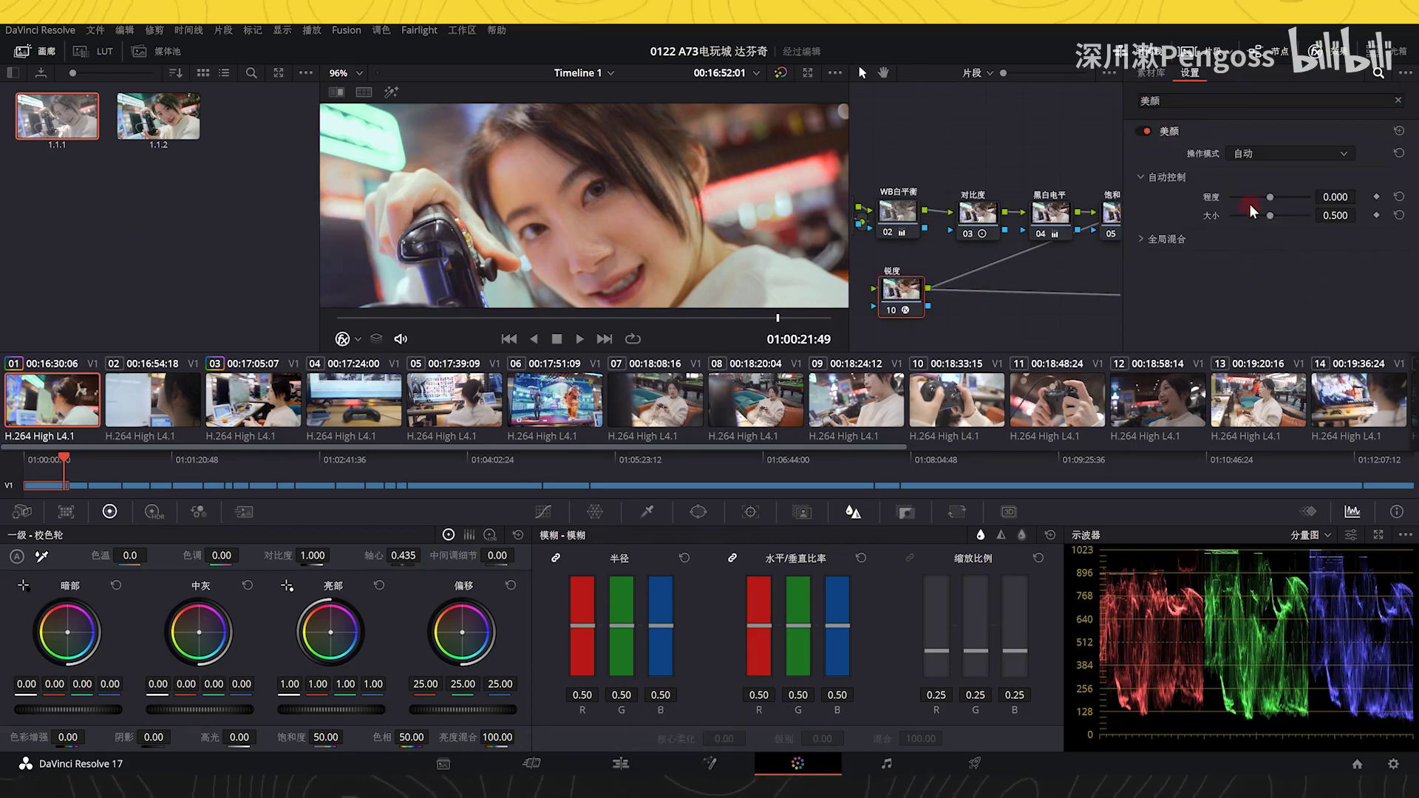
Set the 美颜 effect's 程度 amount to -1.500 to sharpen the face, comparing it against 1.500 on the enlarged image.
{"action": "left_click_drag", "start_coordinate": [1249, 198], "coordinate": [1228, 201]}
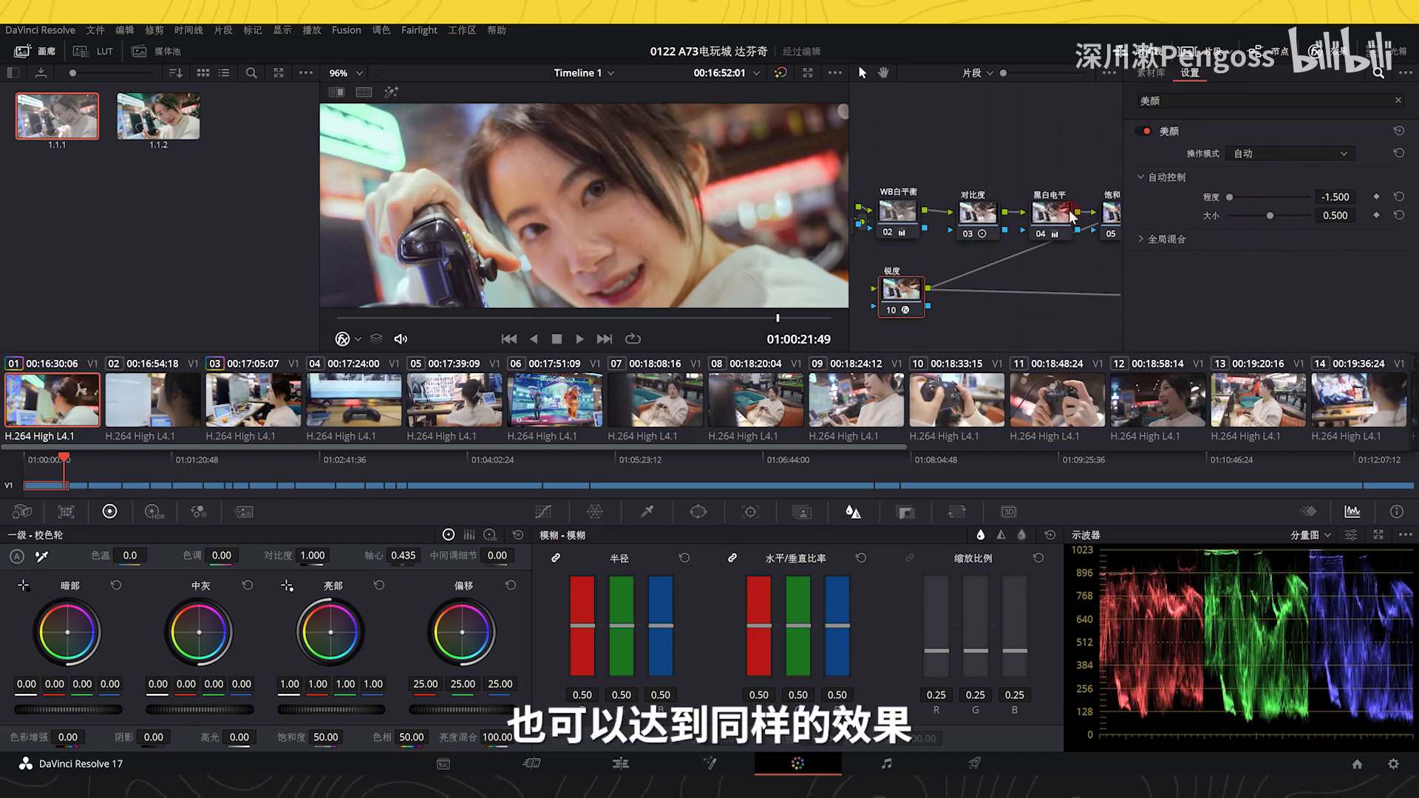
{"action": "scroll", "coordinate": [596, 247], "scroll_direction": "up", "scroll_amount": 5}
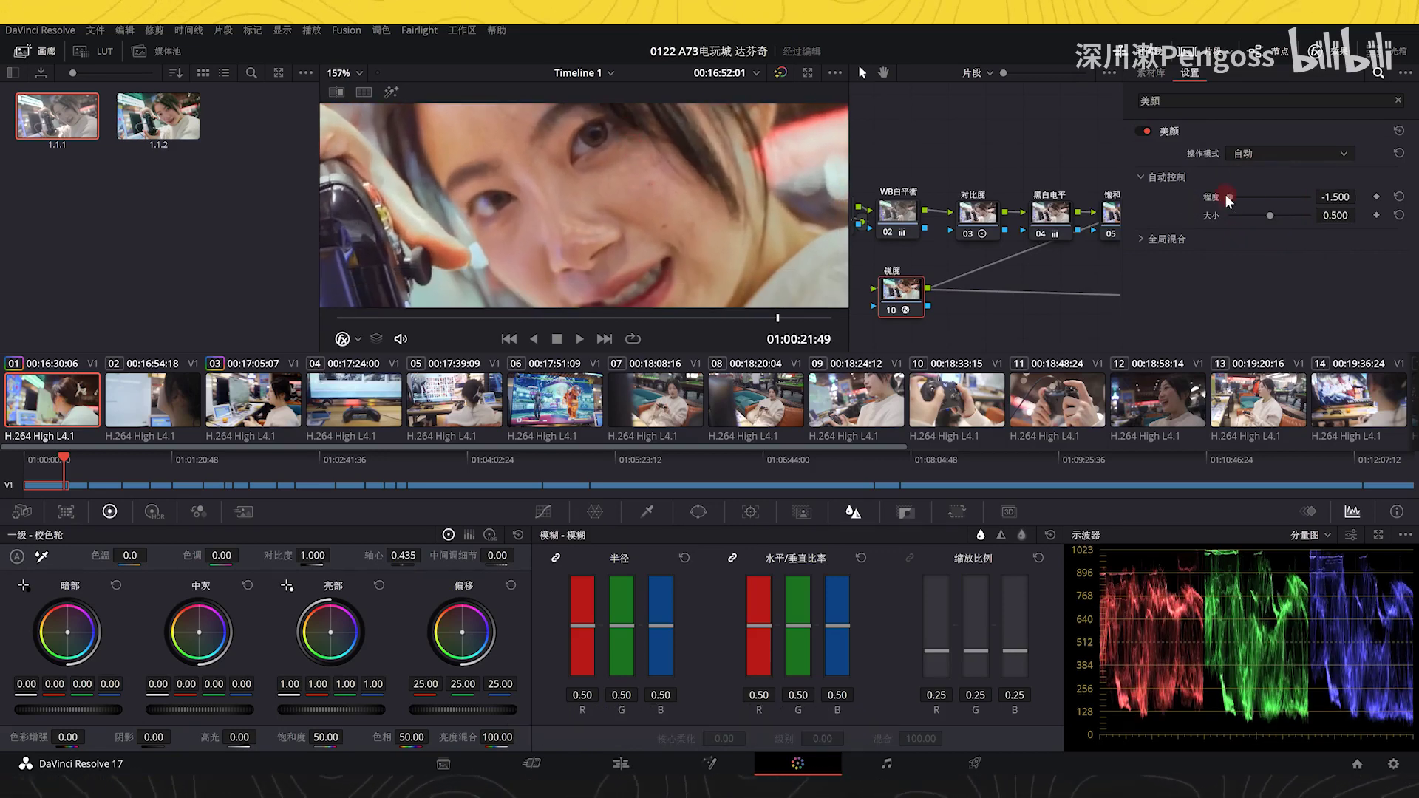
{"action": "left_click_drag", "start_coordinate": [1225, 198], "coordinate": [1415, 196]}
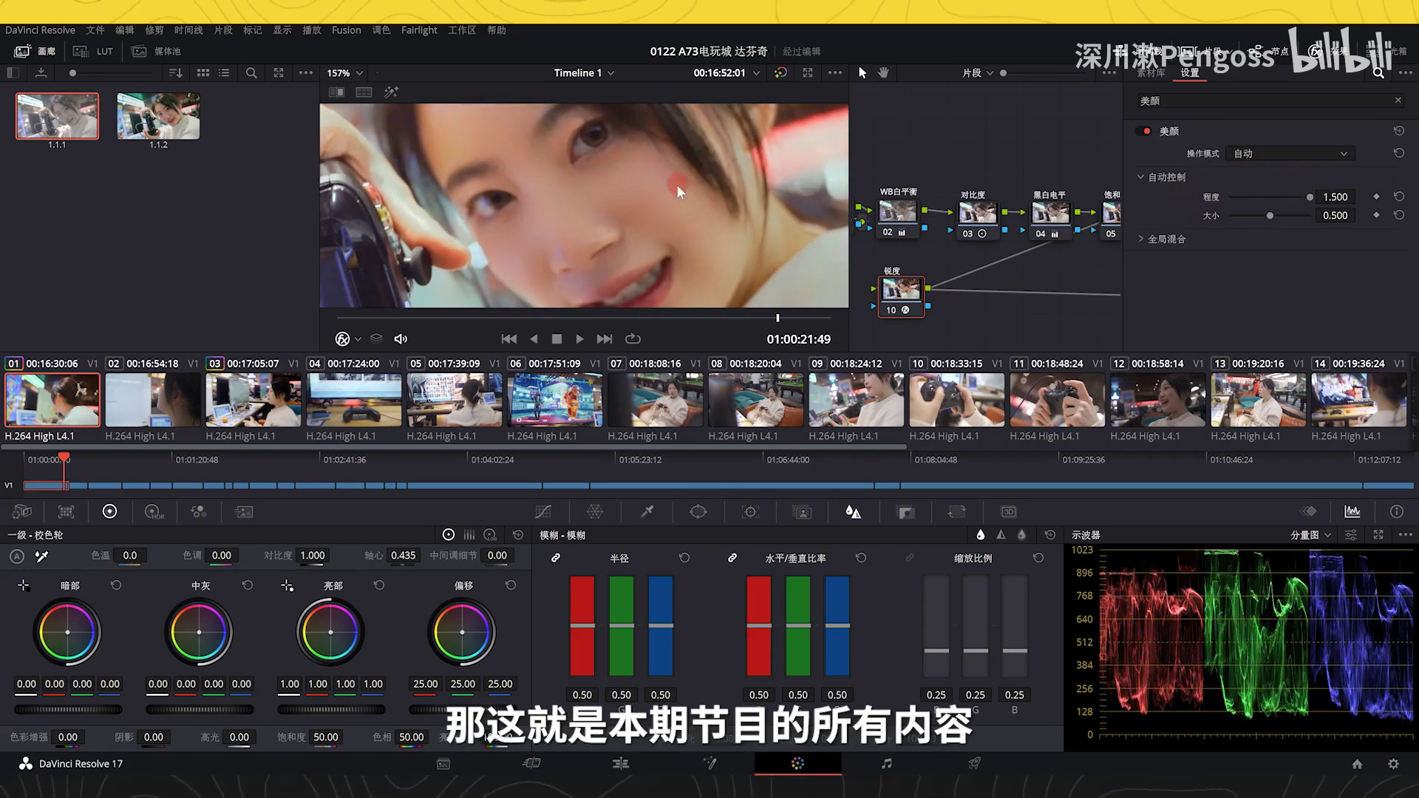
{"action": "left_click_drag", "start_coordinate": [1288, 195], "coordinate": [1203, 206]}
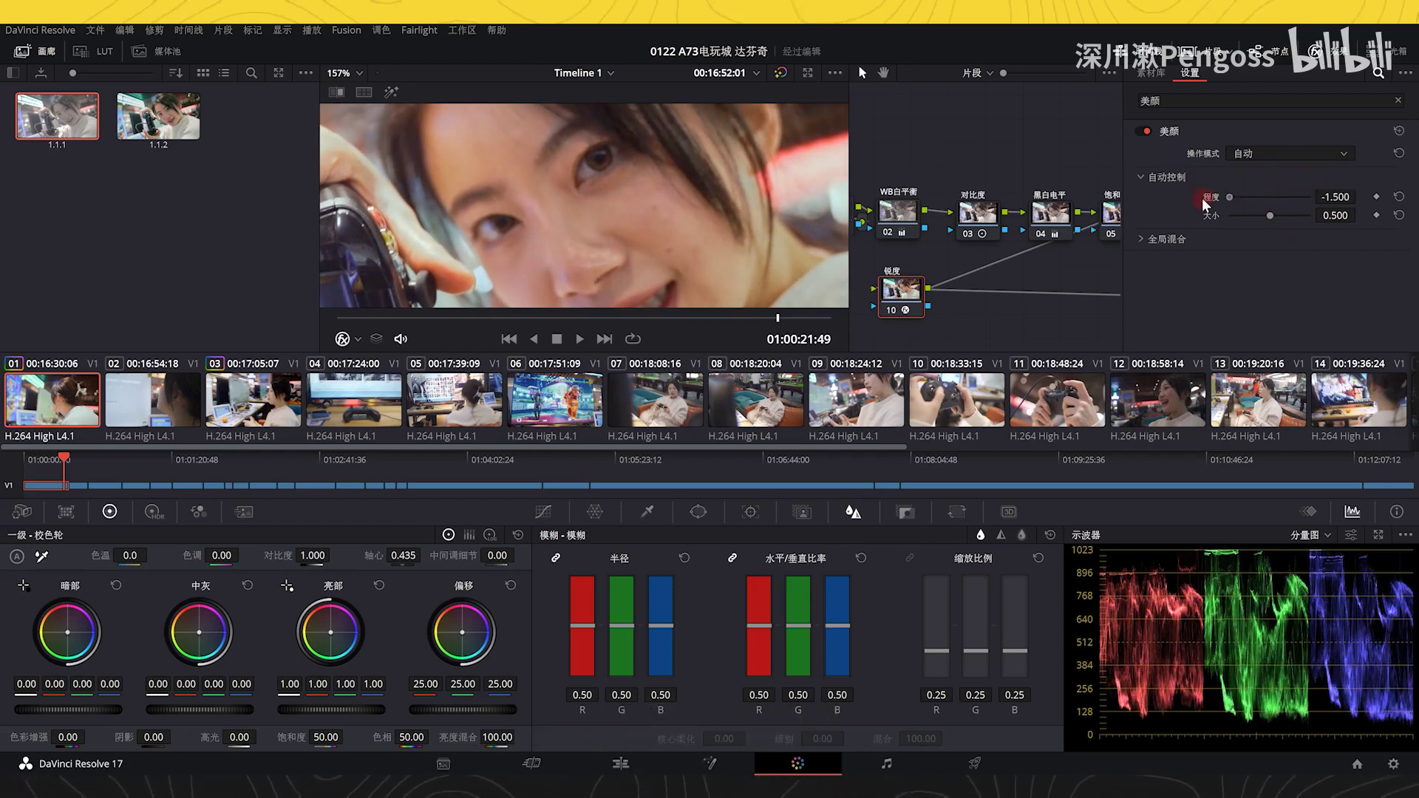